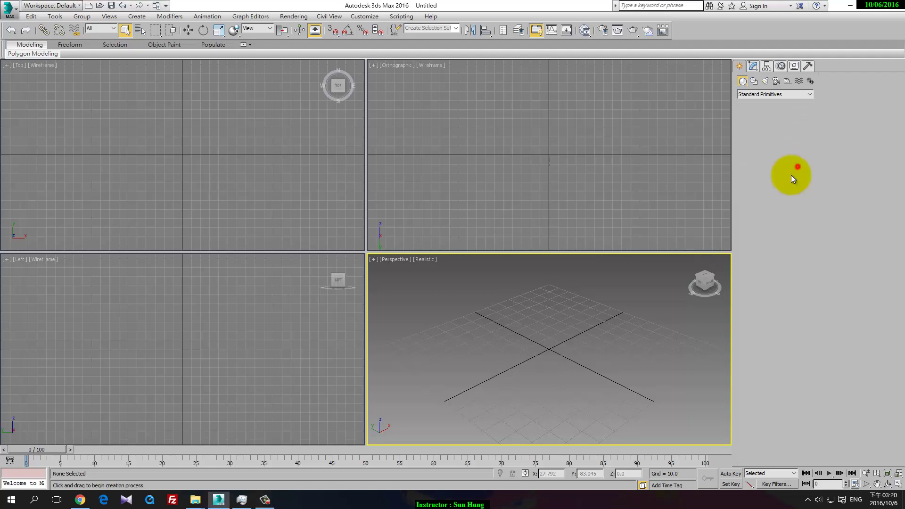
Step: Drag out a plane in the Top viewport and frame it in all views
mouse_move(94, 68)
mouse_down()
mouse_move(273, 190)
mouse_move(272, 240)
mouse_up()
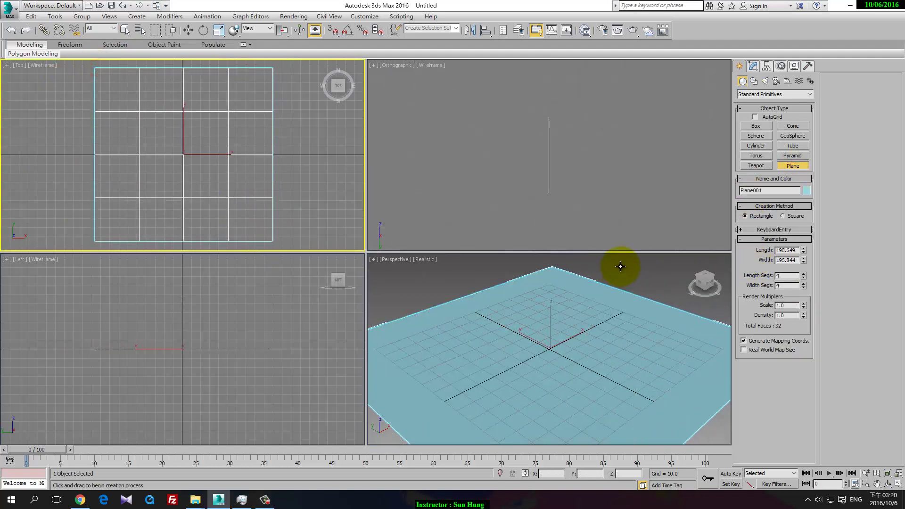
click(621, 152)
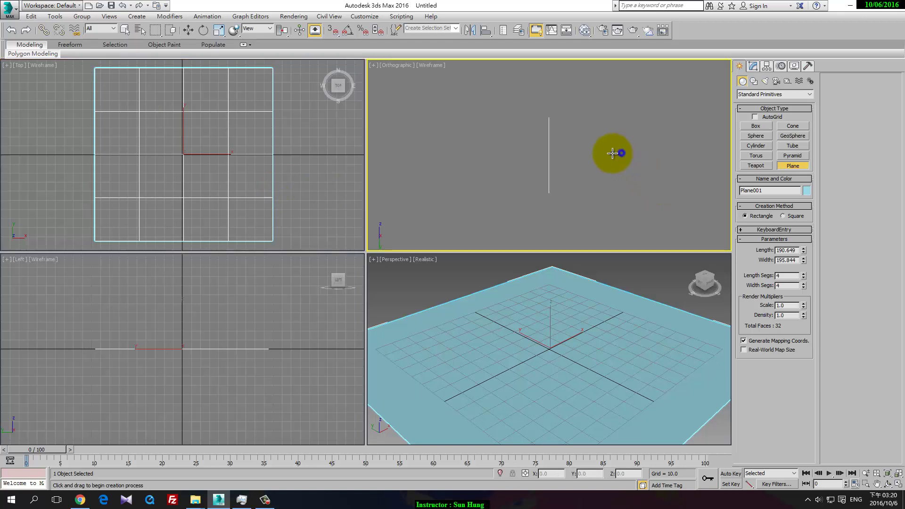
key(f)
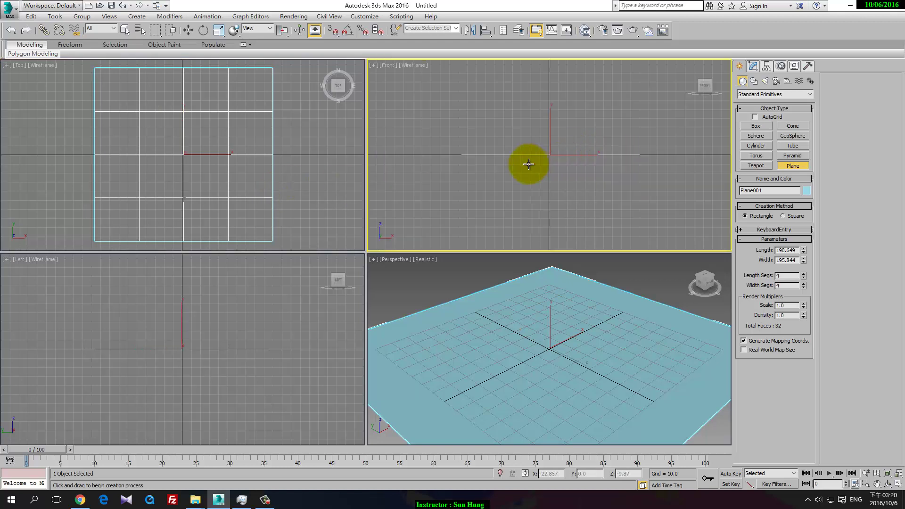
key(ctrl+shift+z)
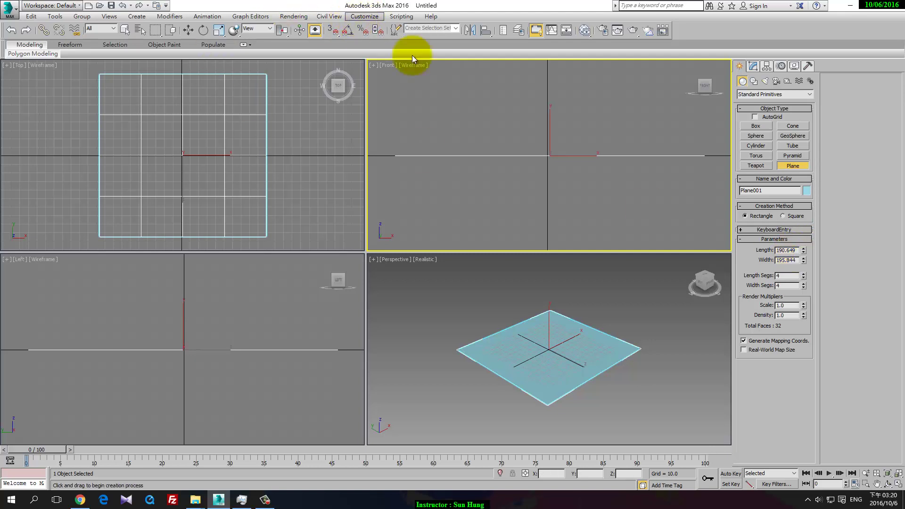
Step: Set the plane's Length and Width to 1000 and recentre it in the Top view
click(796, 251)
text(1000)
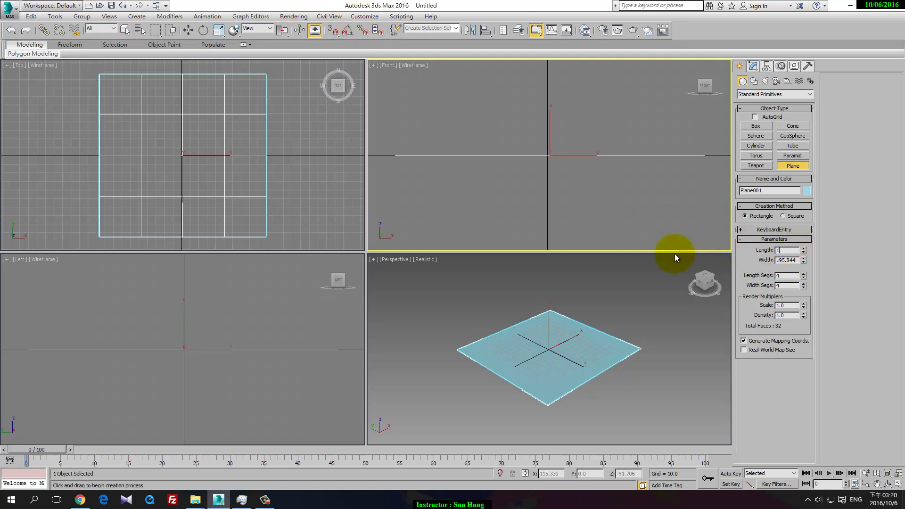
key(Return)
click(789, 260)
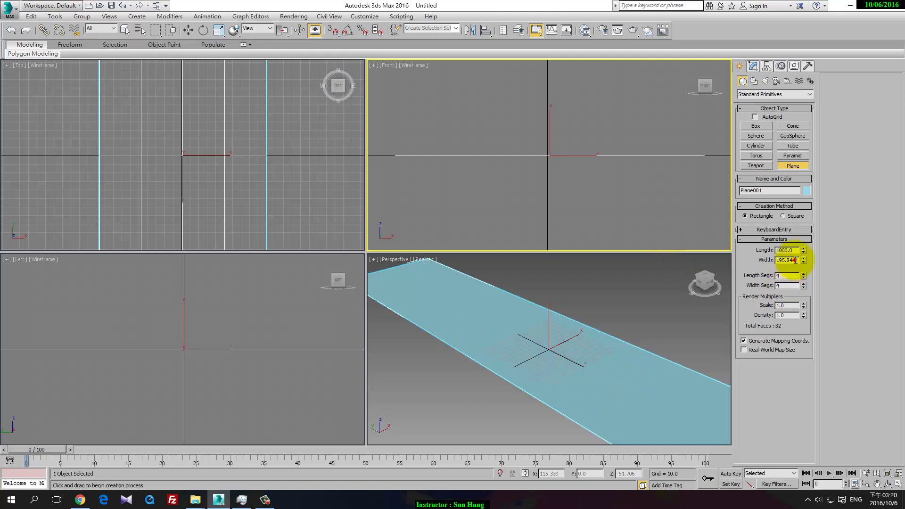
text(1000)
key(Return)
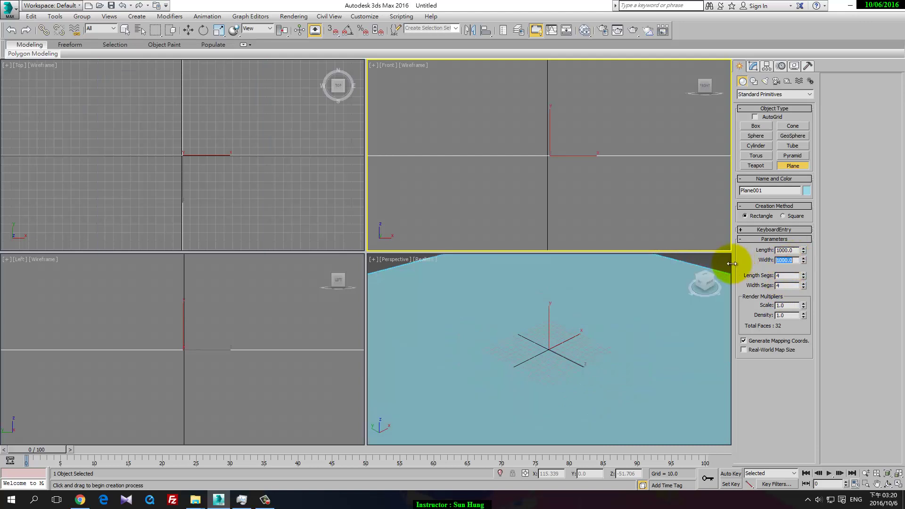
scroll(557, 338, down, 2)
scroll(87, 193, down, 4)
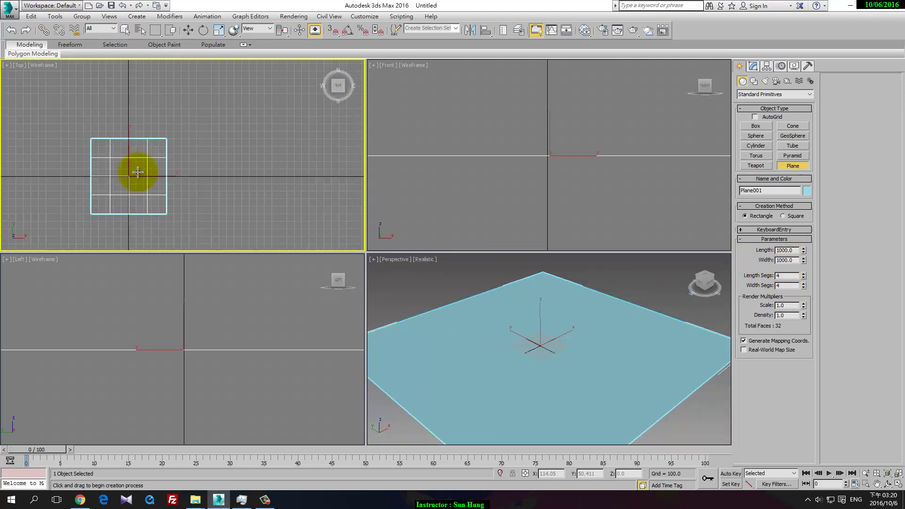
middle_drag(136, 169, 188, 145)
Step: Set the plane's Length and Width segments to 50
right_click(192, 147)
click(753, 65)
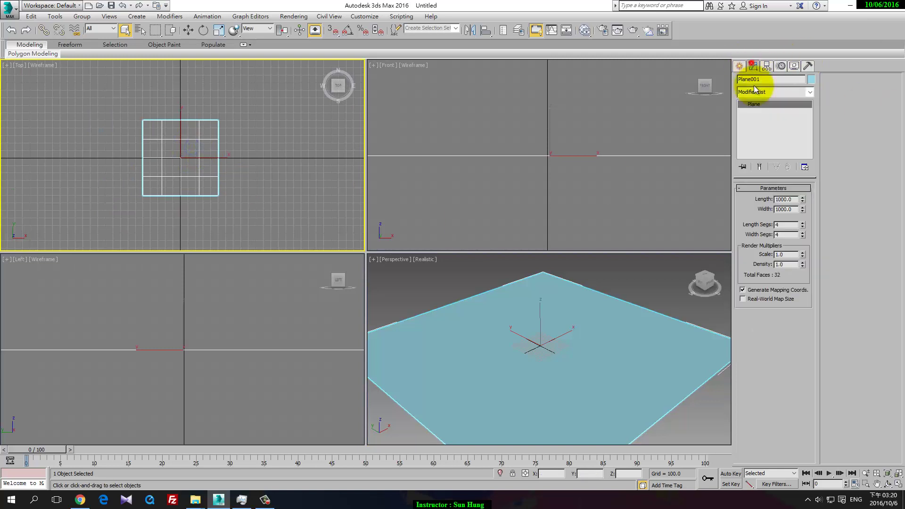
drag(802, 229, 804, 195)
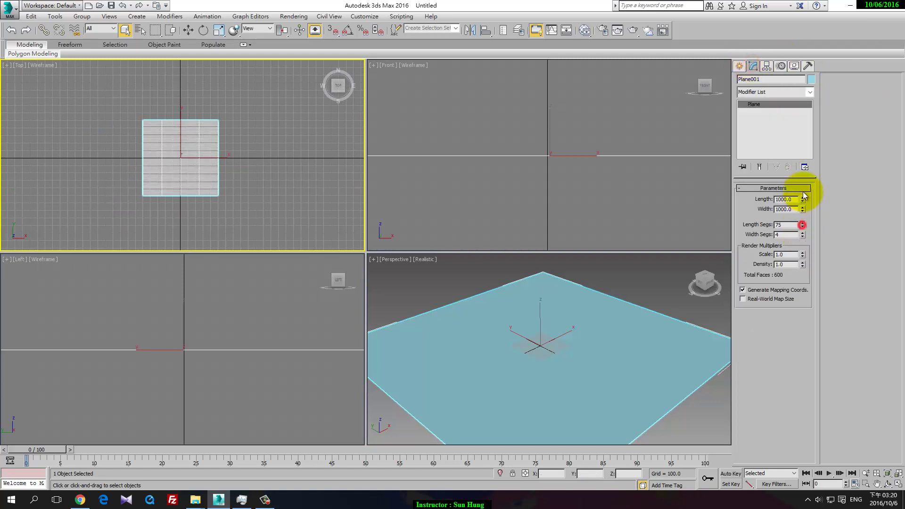
text(50)
click(781, 234)
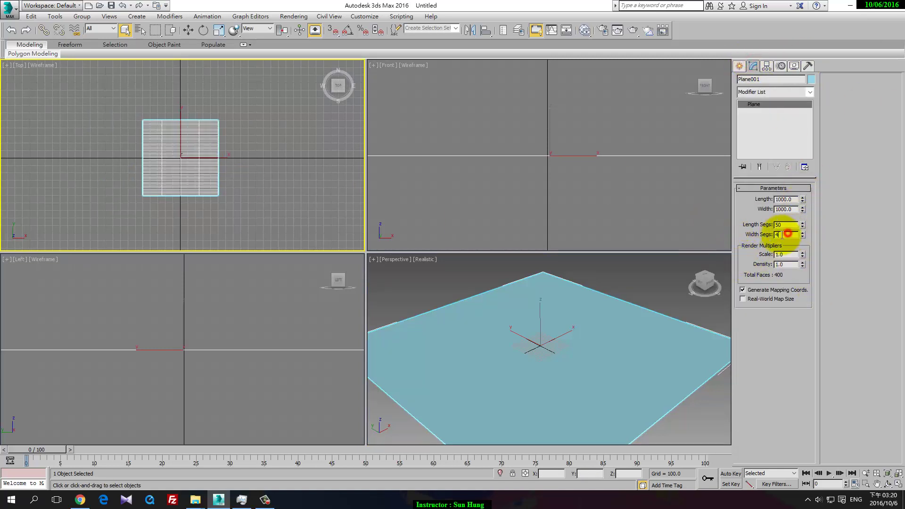
text(50)
key(Return)
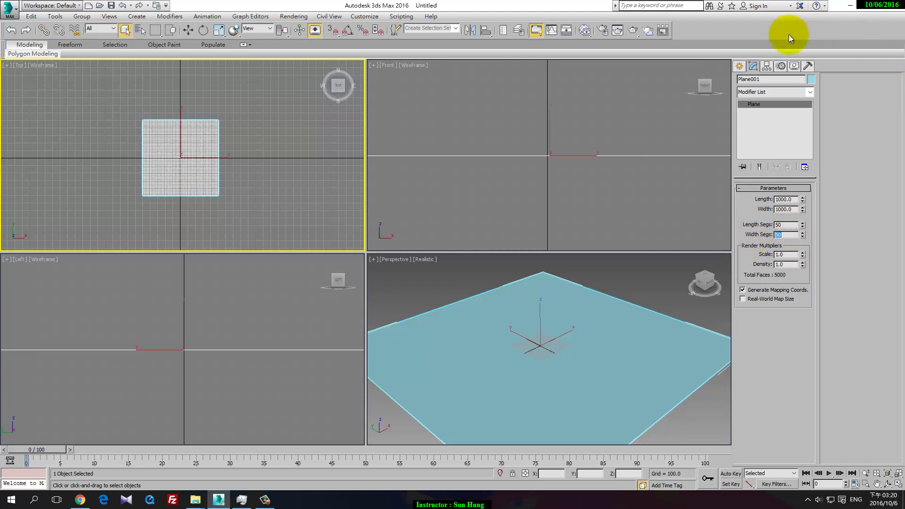
Step: Convert the plane to an Editable Poly and enter Vertex mode with edged faces shown
right_click(630, 383)
right_click(577, 352)
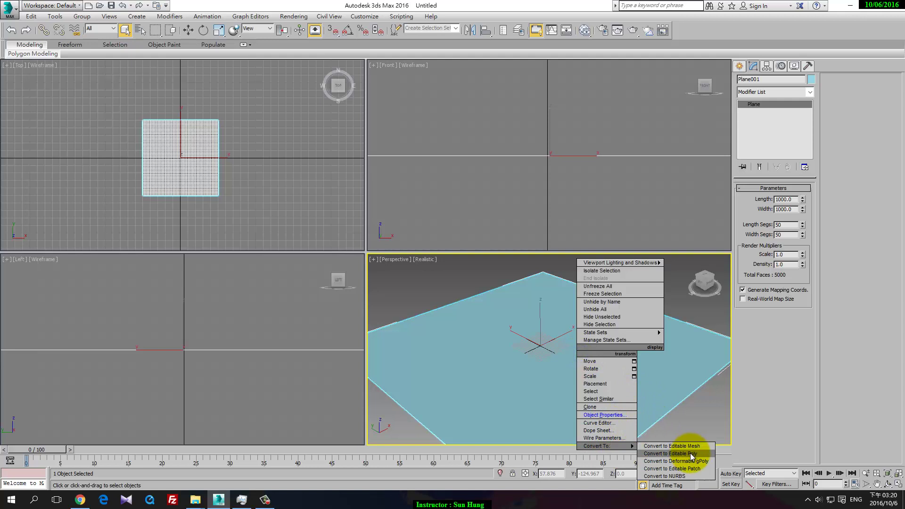
click(698, 453)
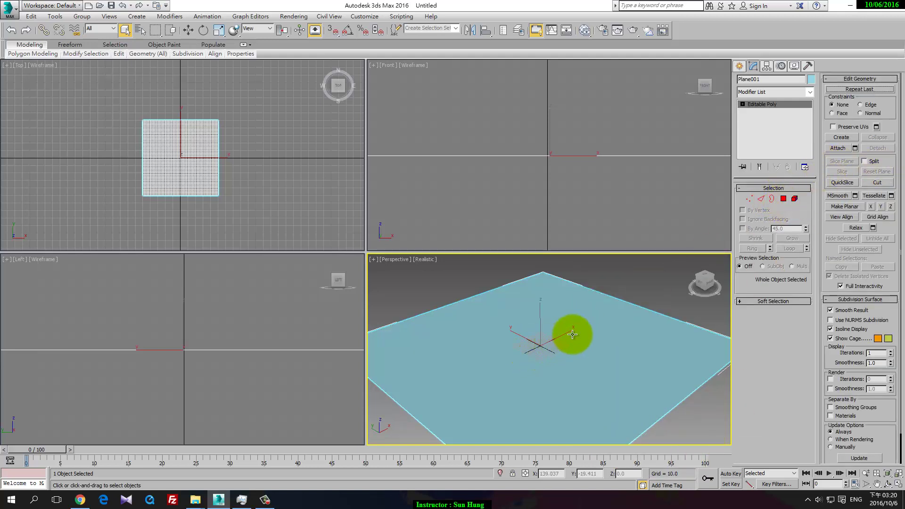
key(F4)
click(748, 198)
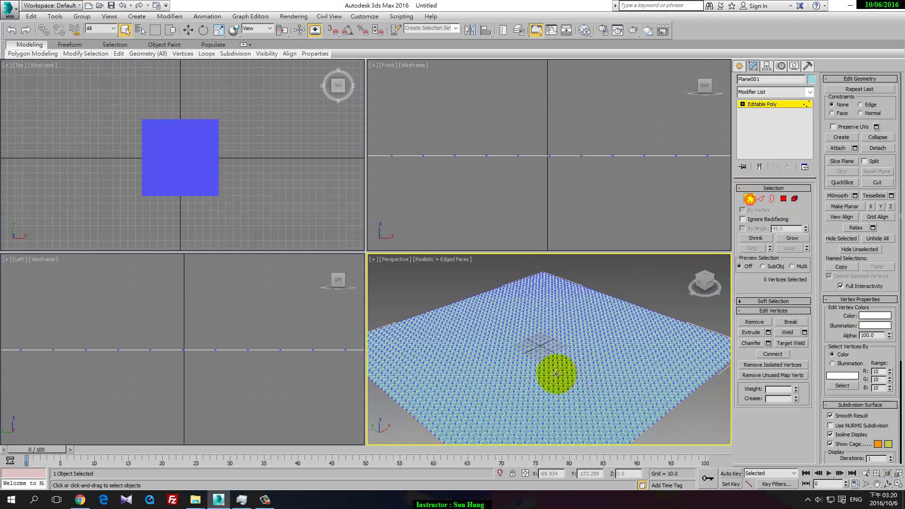
Step: Select the centre vertex and enable Soft Selection with a 473.6 falloff
click(542, 347)
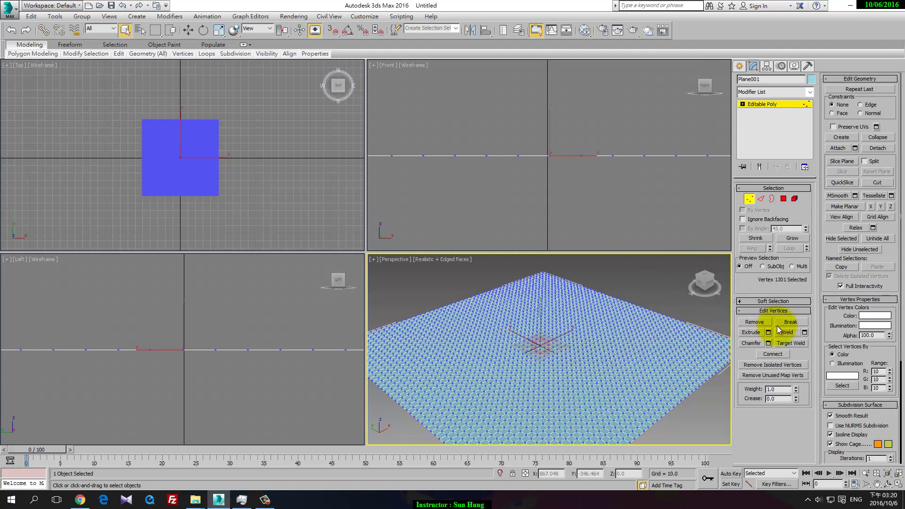
click(780, 302)
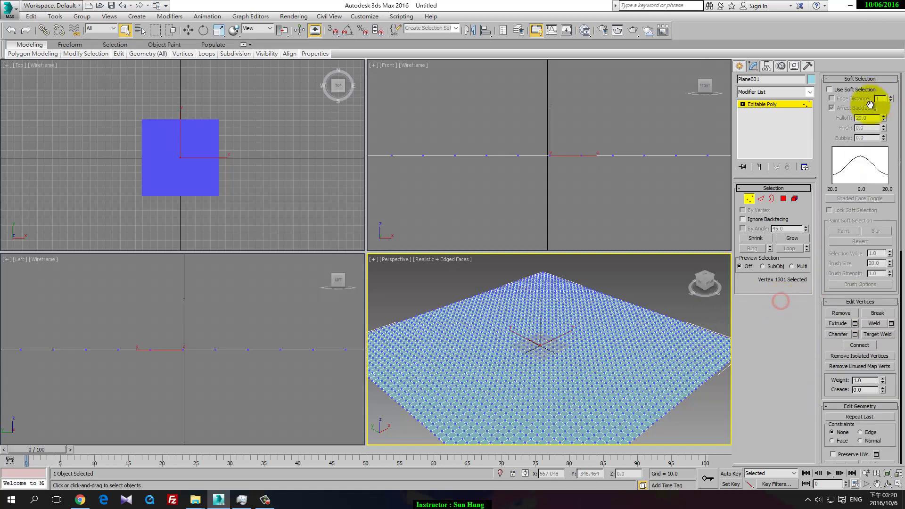
click(829, 89)
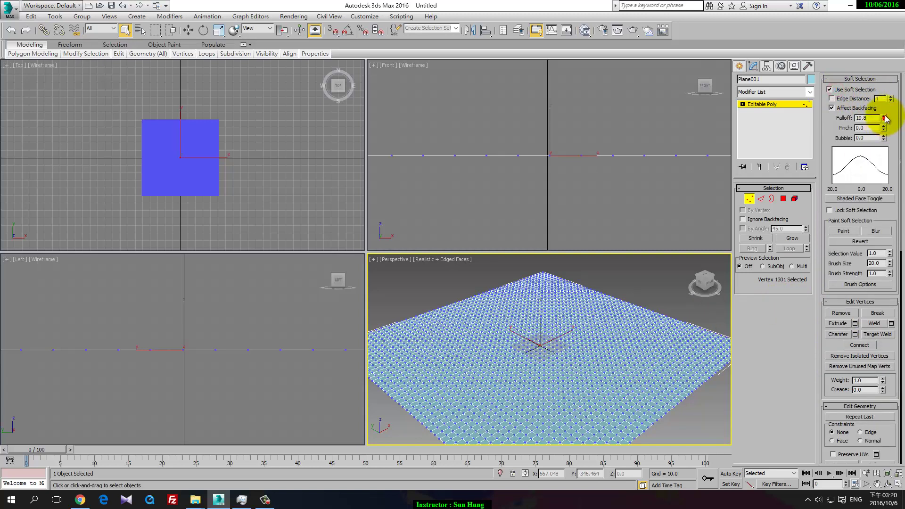
mouse_move(885, 119)
mouse_down()
mouse_move(654, 133)
mouse_move(611, 20)
mouse_up()
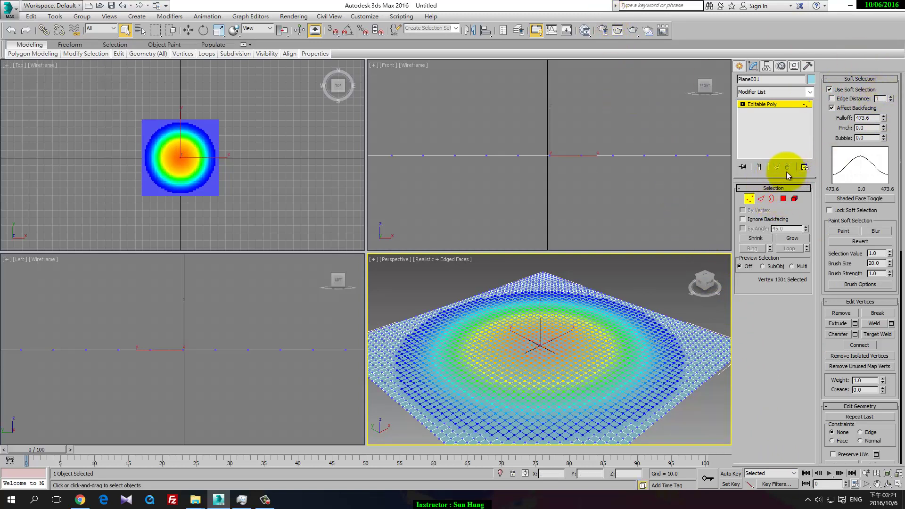
click(749, 198)
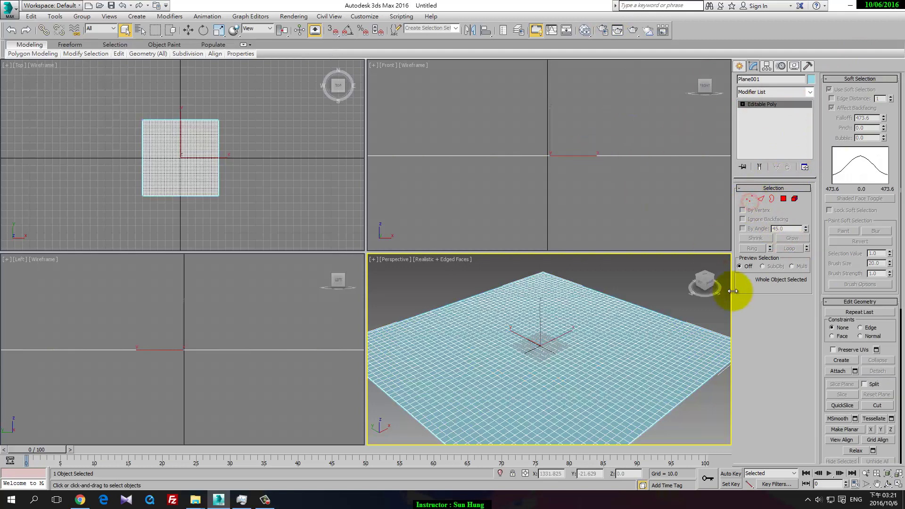
click(809, 92)
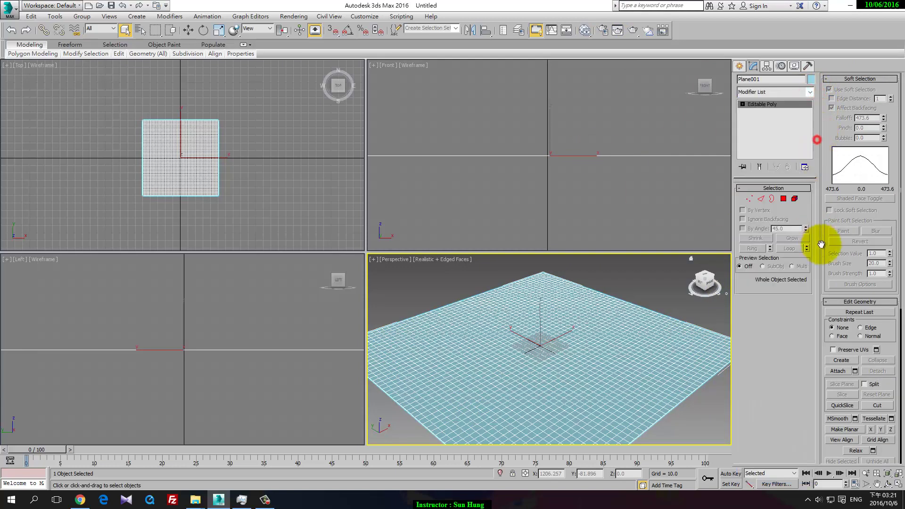
Step: Add a fractal Noise modifier with Z strength 11.15 and scale 102 to Plane001
click(809, 92)
drag(811, 123, 801, 440)
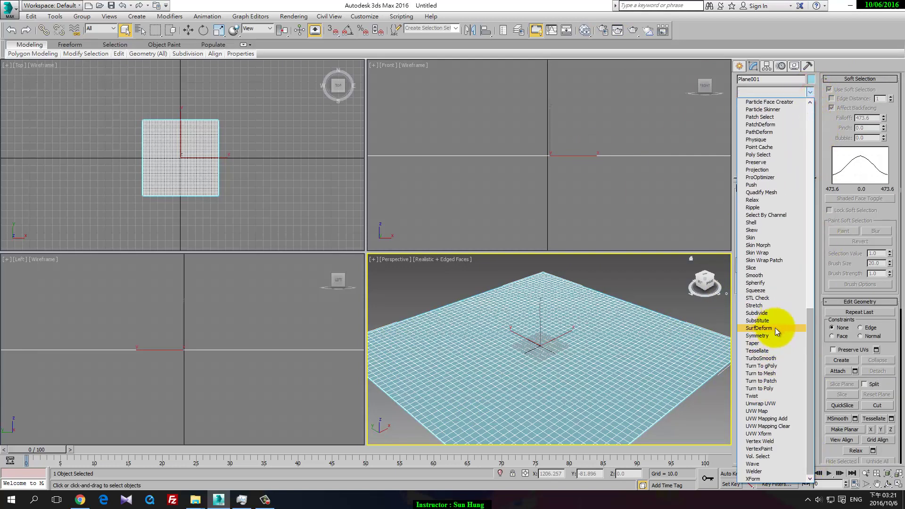
scroll(785, 151, up, 3)
scroll(782, 161, up, 4)
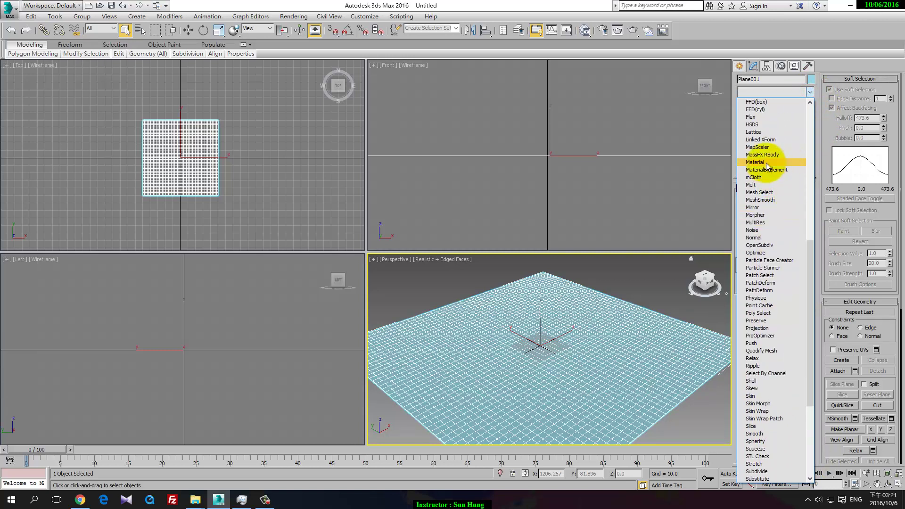
click(753, 230)
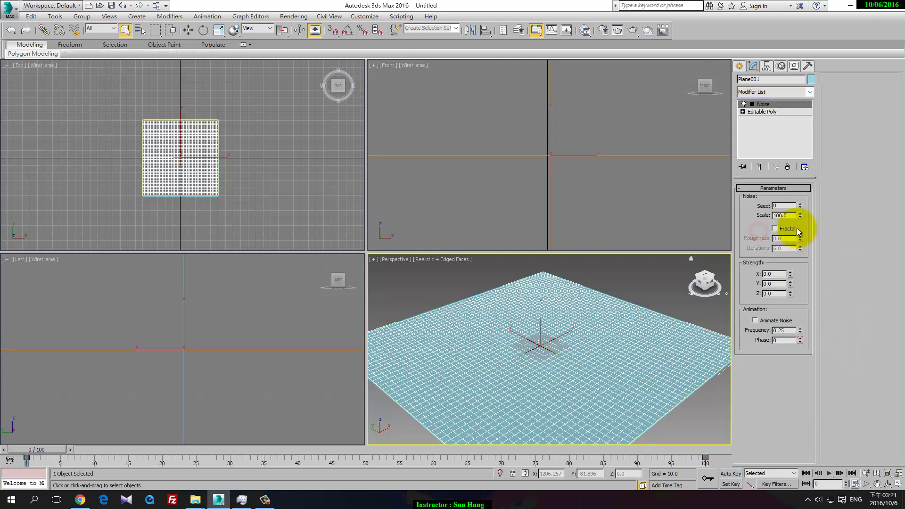
drag(791, 298, 724, 239)
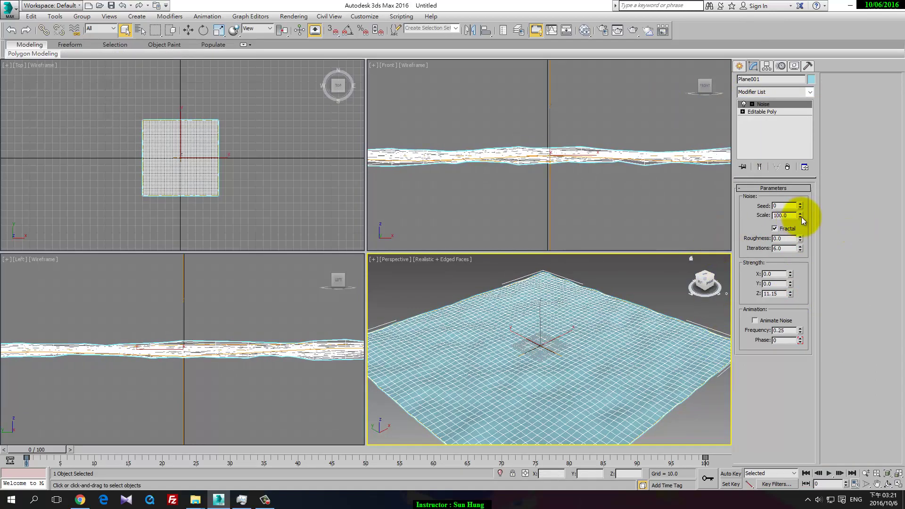
mouse_move(800, 216)
mouse_down()
mouse_move(799, 239)
mouse_move(795, 215)
mouse_up()
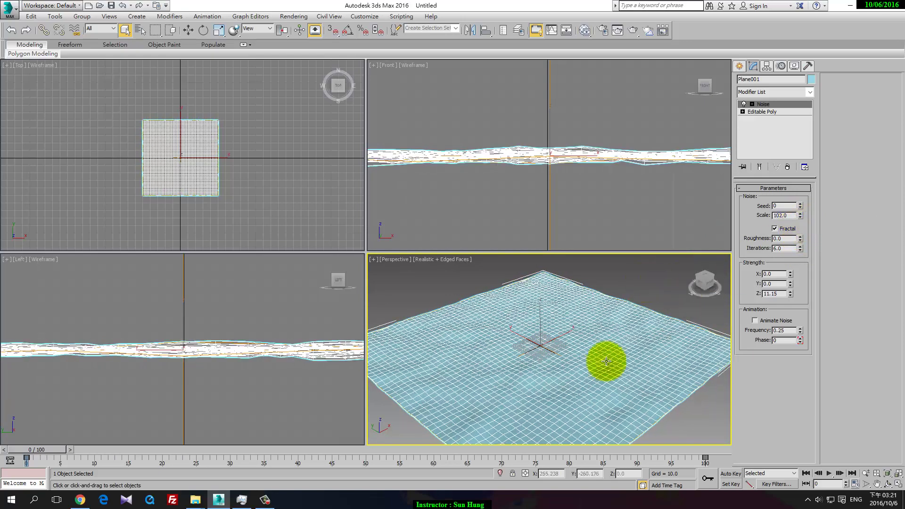
right_click(596, 320)
mouse_move(614, 415)
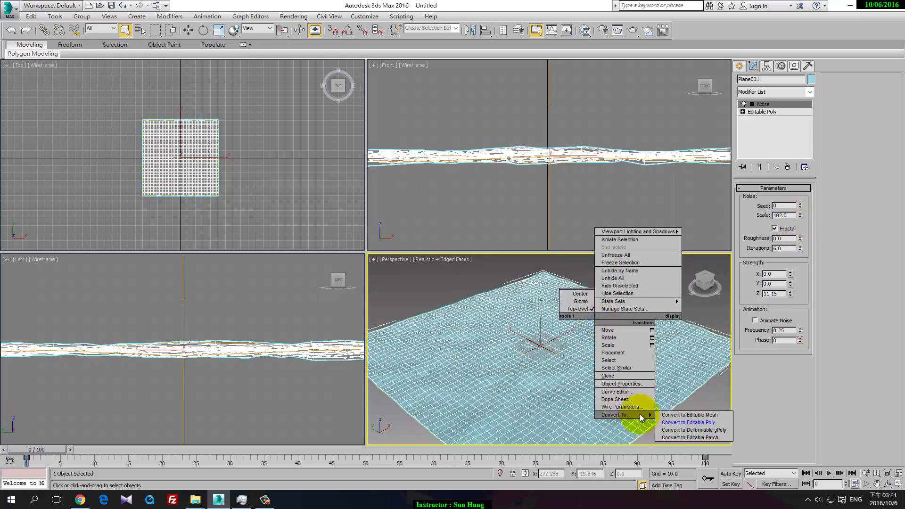
Step: Collapse the Noise into the Editable Poly and grow the centre polygon selection twice
click(709, 422)
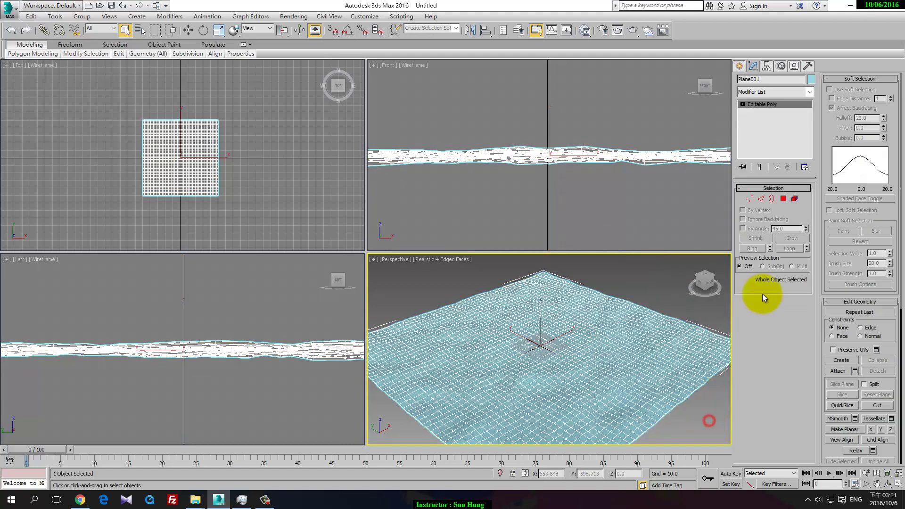
click(744, 194)
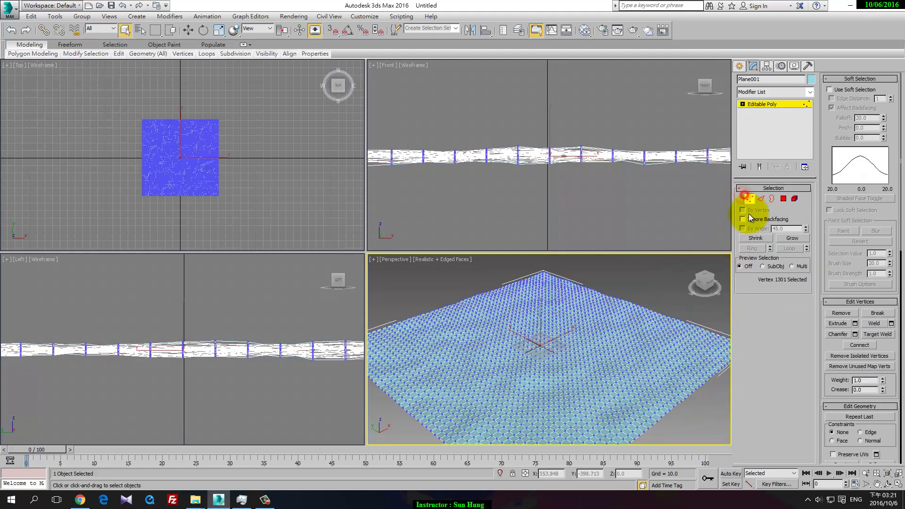
click(783, 199)
click(793, 238)
click(792, 238)
click(793, 238)
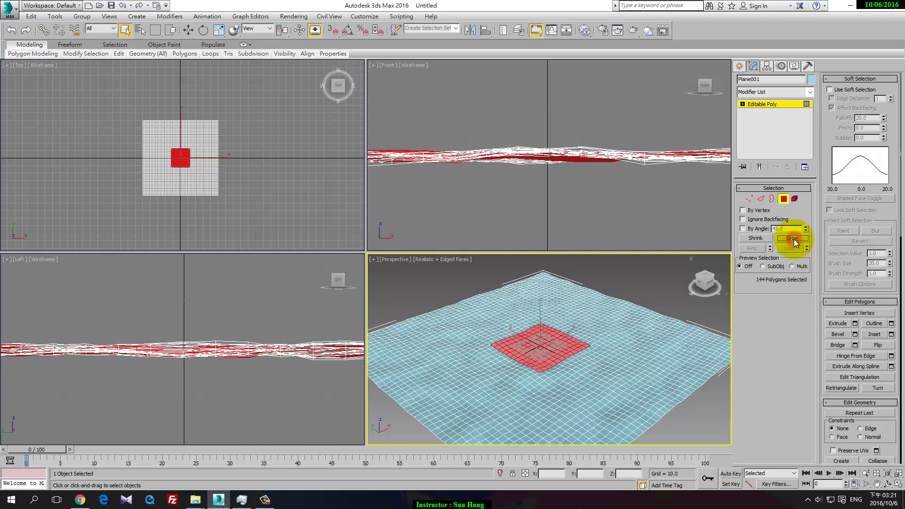
click(793, 239)
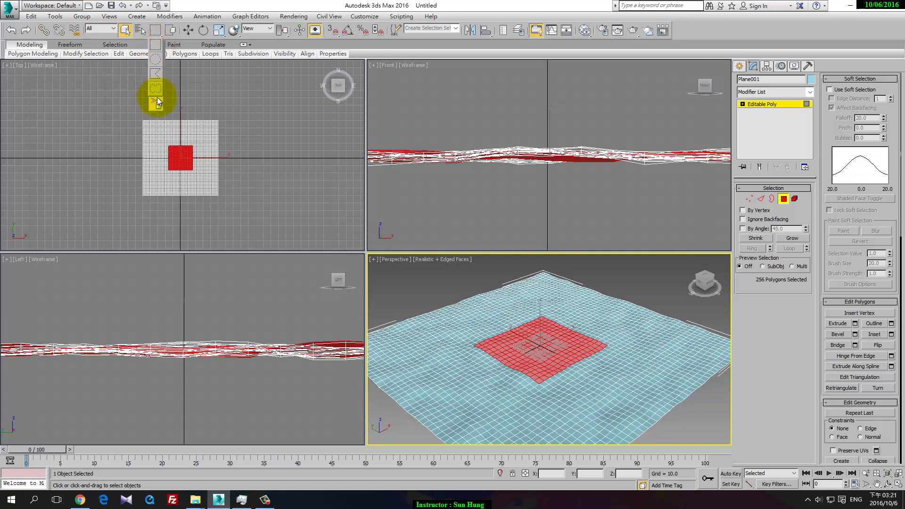
Step: Paint an irregular blob-shaped polygon selection around the plane's centre
click(157, 97)
mouse_move(586, 323)
mouse_down()
mouse_move(499, 344)
mouse_move(522, 374)
mouse_up()
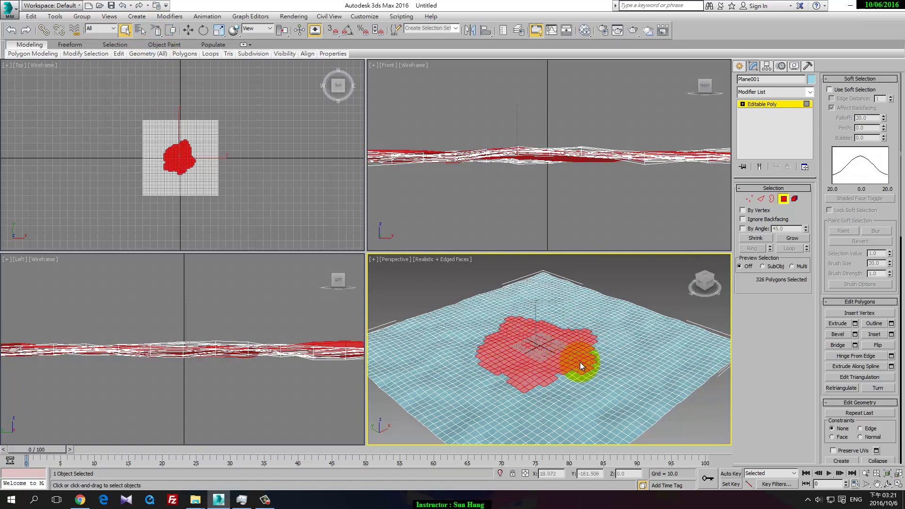
drag(580, 366, 586, 366)
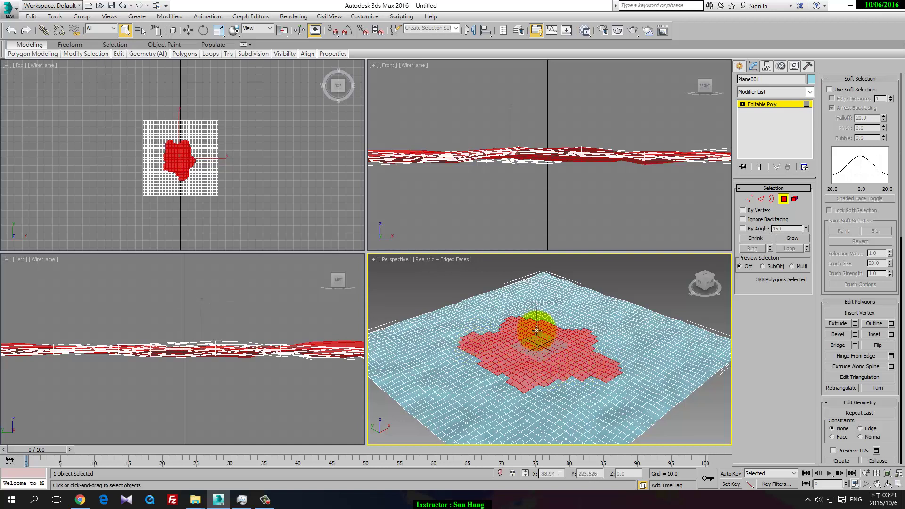
Step: Turn off Soft Selection, grow the patch twice and MSmooth it
click(842, 89)
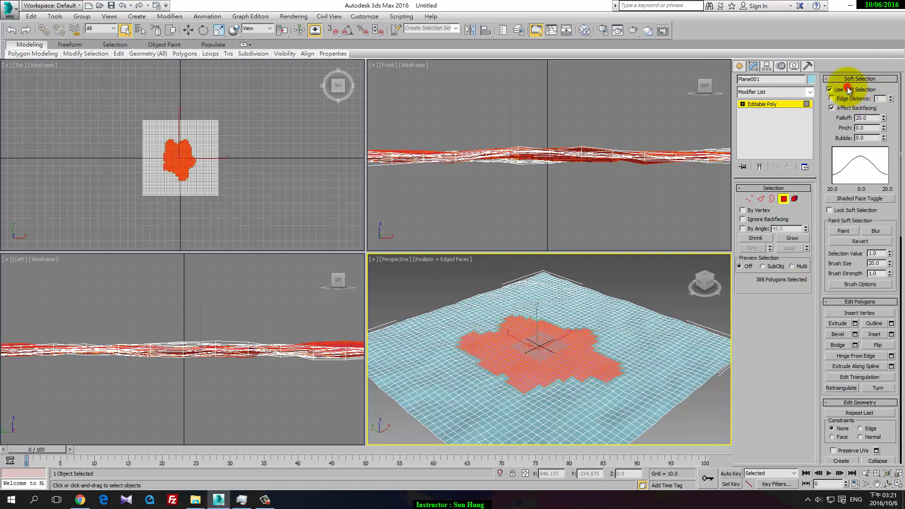
click(828, 89)
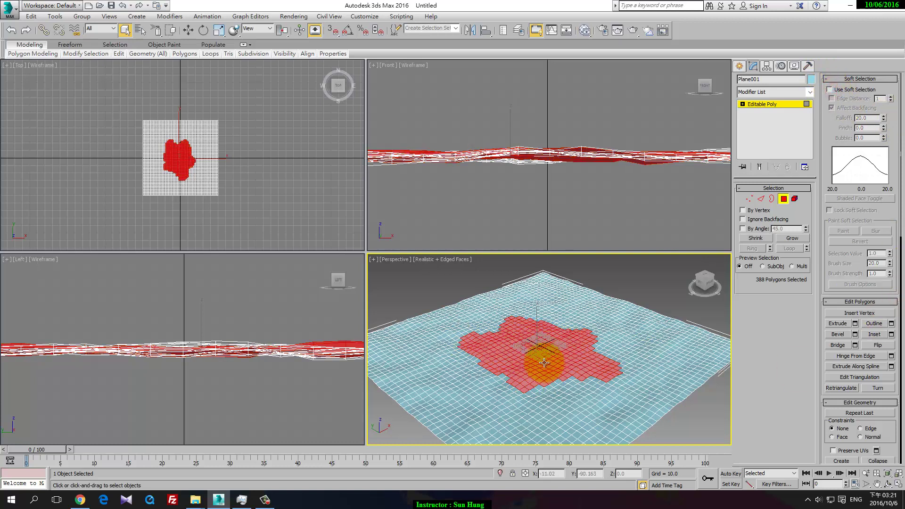
click(794, 239)
click(794, 239)
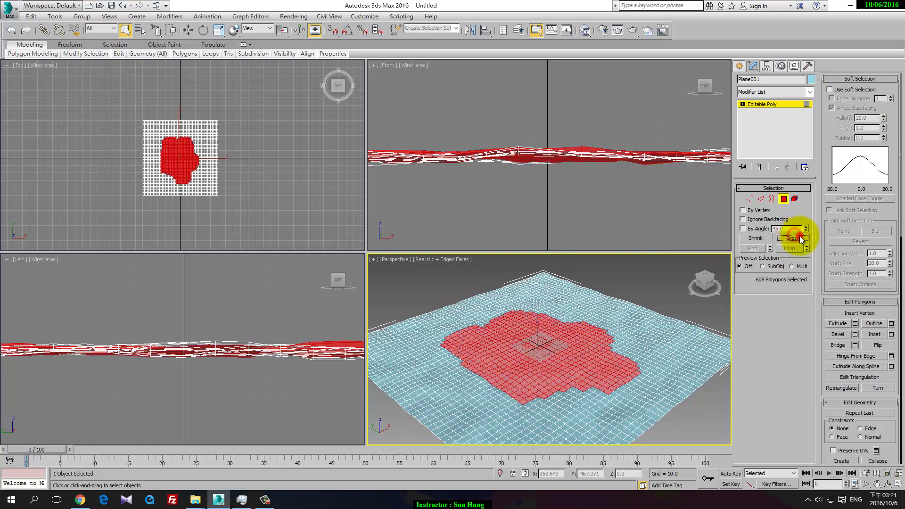
click(795, 239)
drag(828, 273, 850, 111)
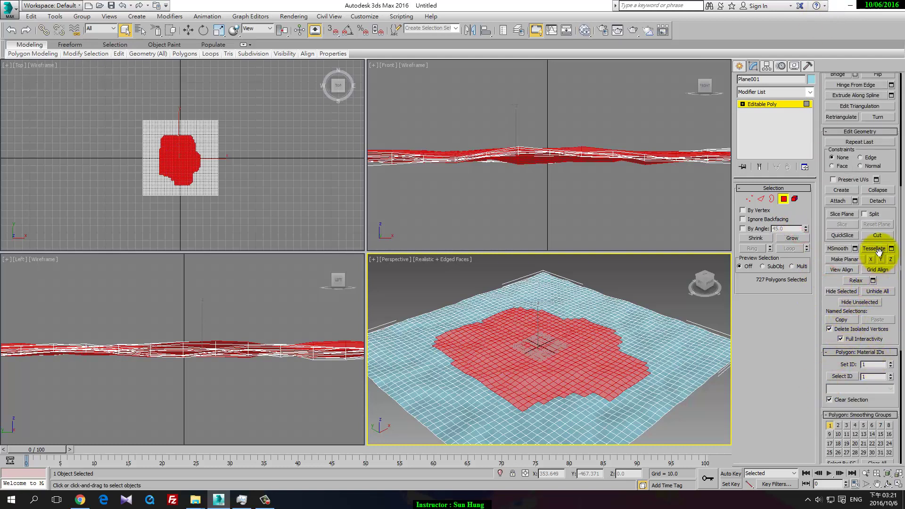
click(838, 249)
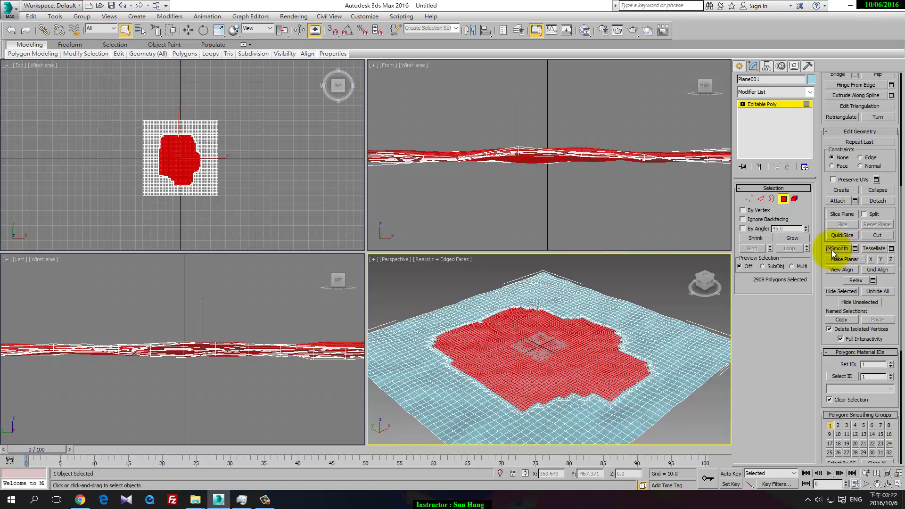
Step: Shrink the selection twice and MSmooth it again
click(754, 239)
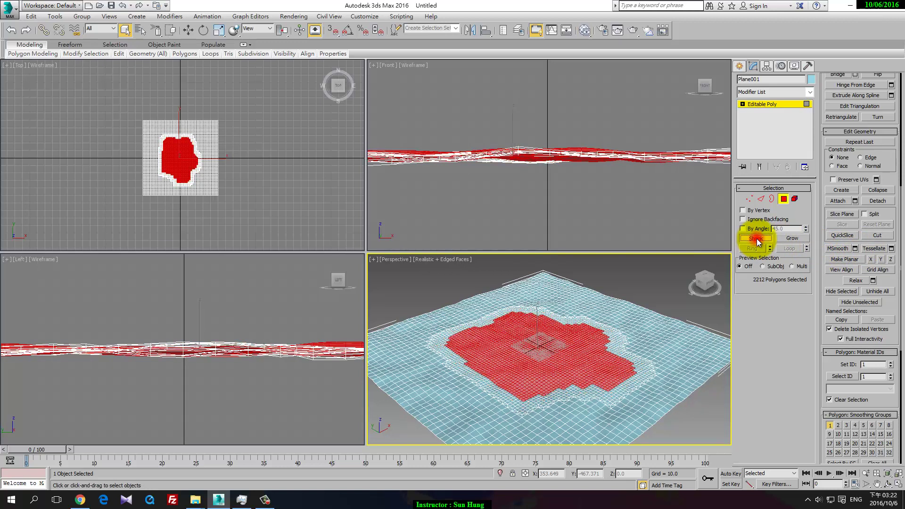
click(757, 238)
click(843, 249)
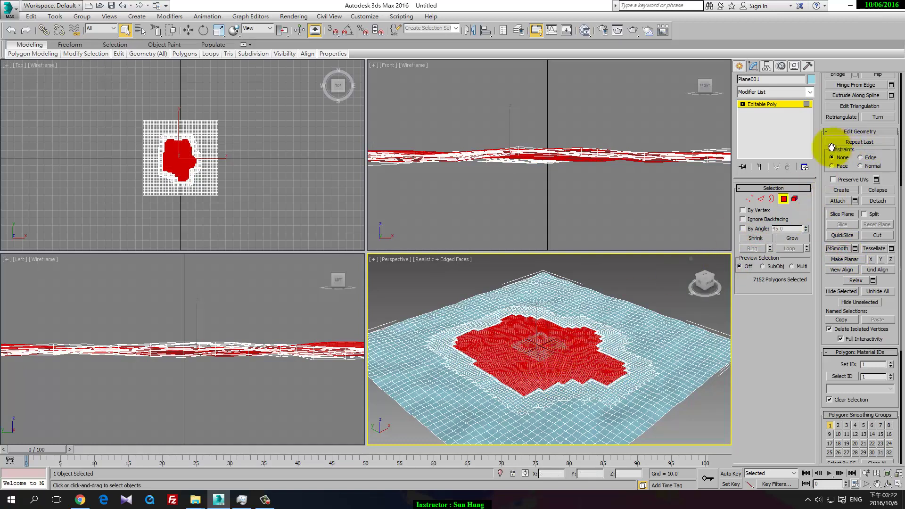
Step: Enable Soft Selection on the dense patch with a 225 falloff and shrink it once
scroll(896, 155, up, 5)
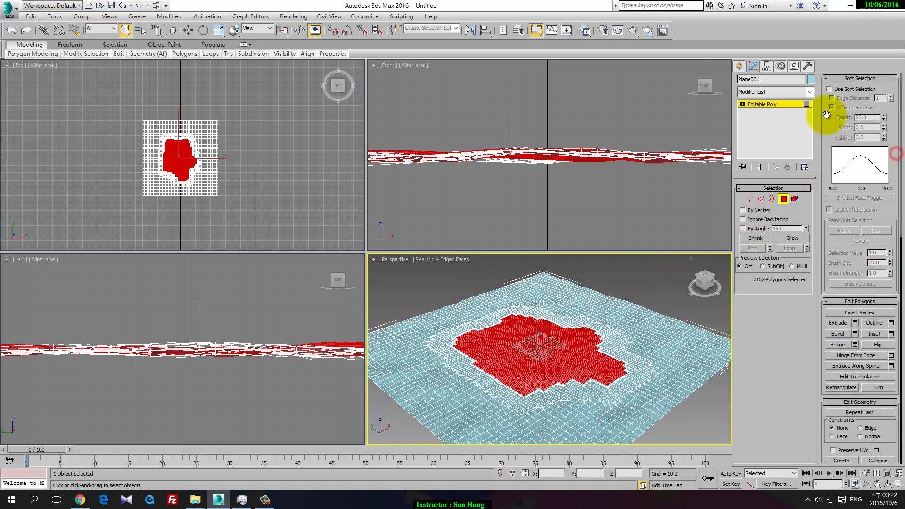
click(830, 89)
scroll(880, 117, down, 1)
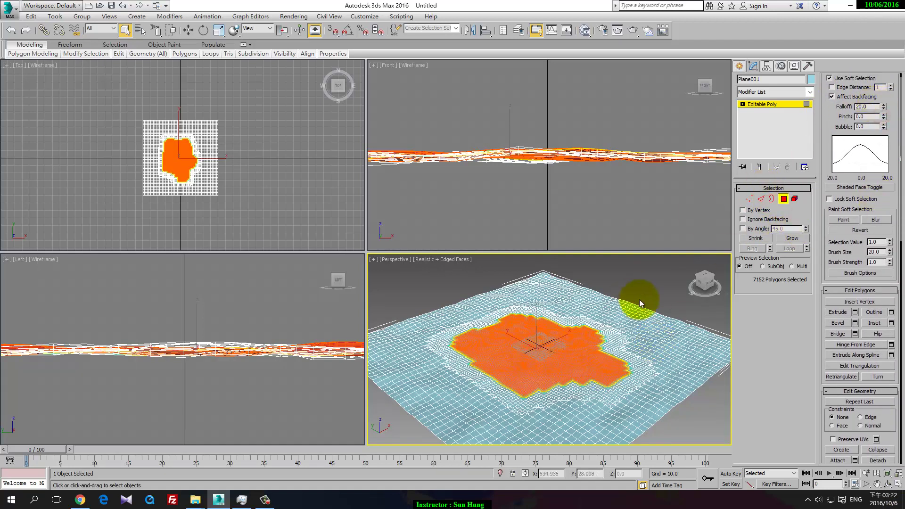
mouse_move(884, 112)
mouse_down()
mouse_move(761, 170)
mouse_move(752, 112)
mouse_up()
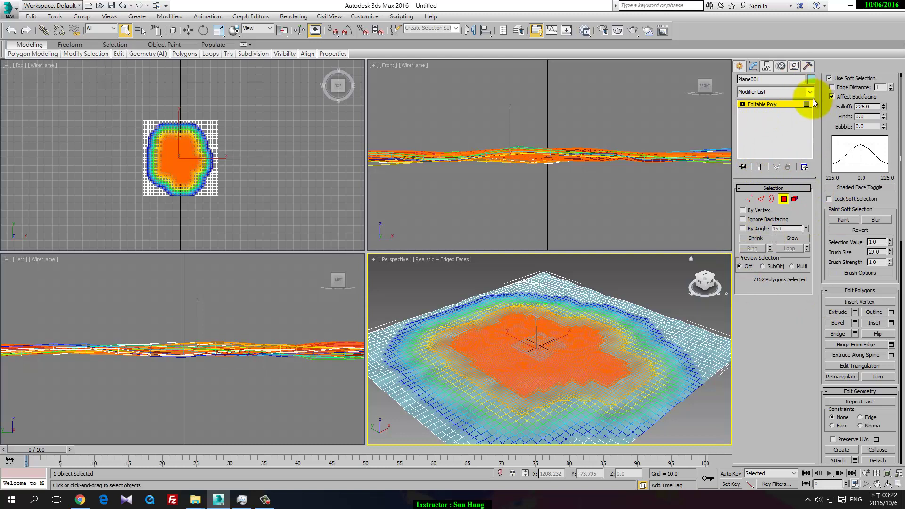
click(756, 238)
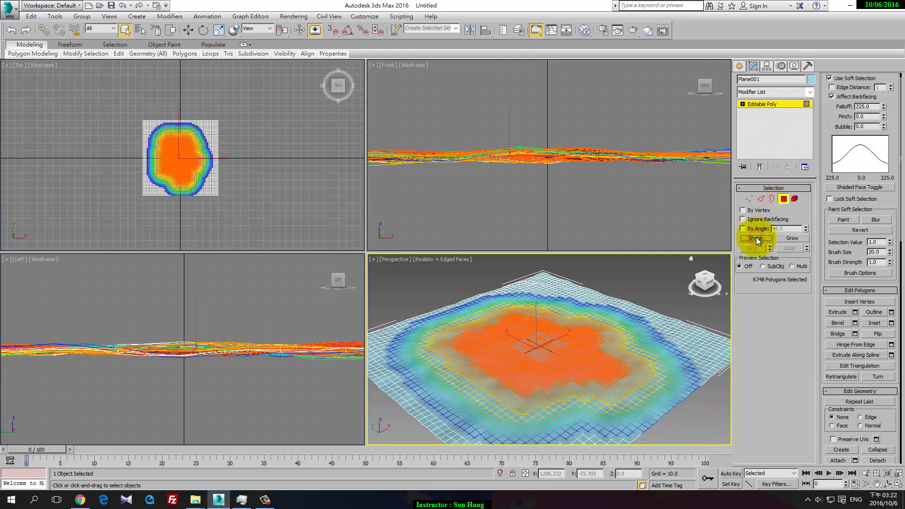
click(811, 92)
drag(813, 114, 822, 403)
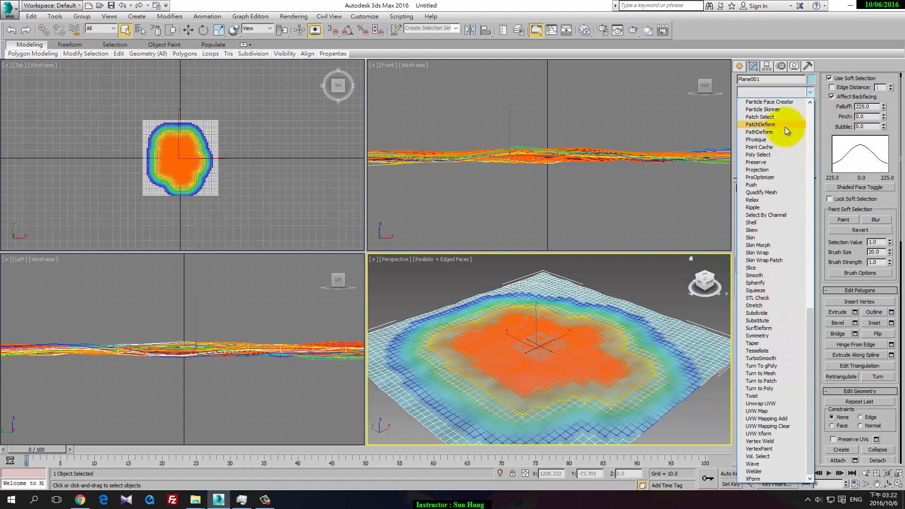
Step: Add a fractal Noise modifier to the plane
click(813, 117)
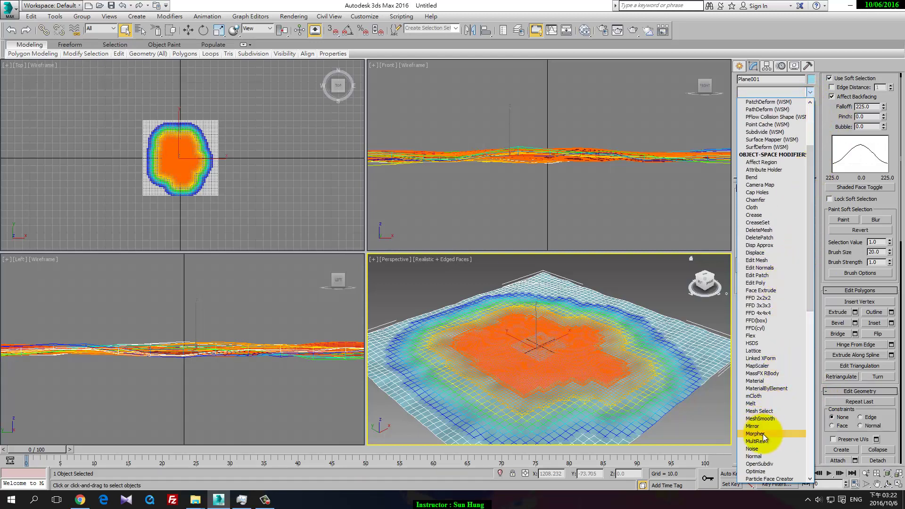
click(763, 448)
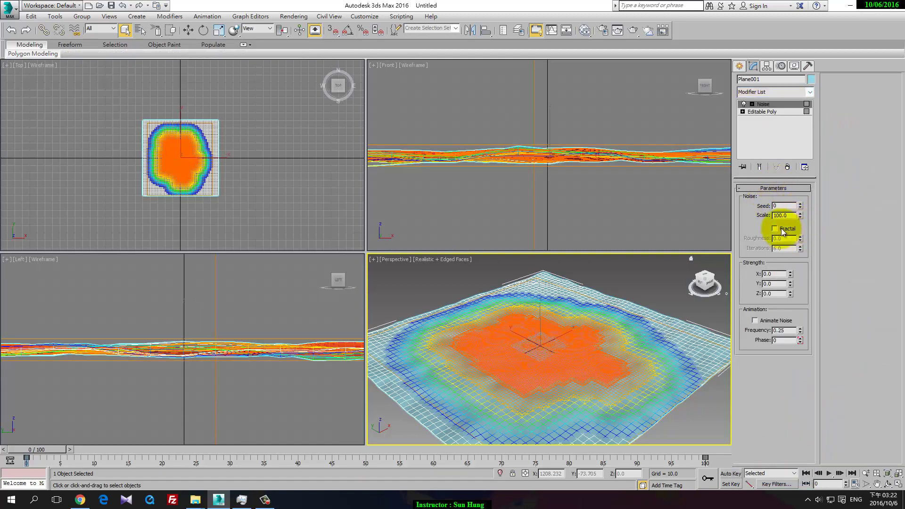
click(778, 229)
drag(790, 292, 744, 415)
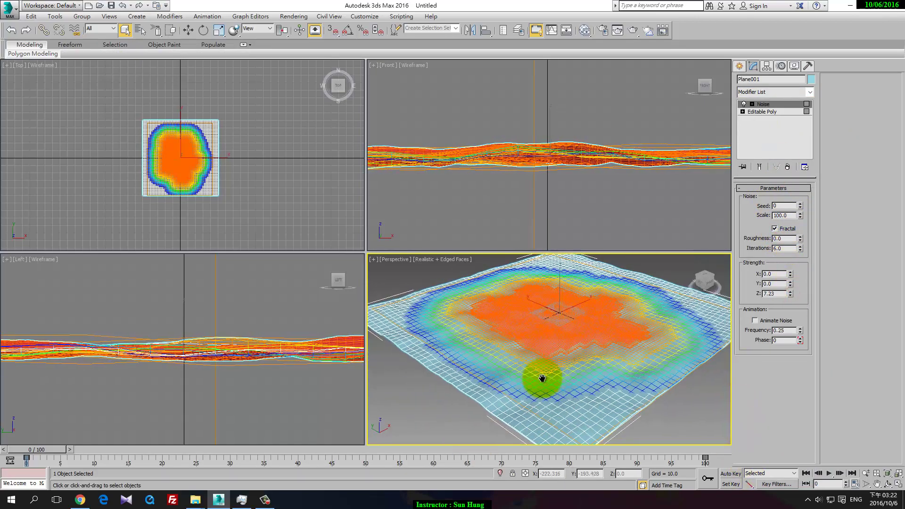
Step: Maximize Perspective and tune the Noise to Scale 40 and Z strength 8.821
key(alt+w)
alt+middle_drag(442, 359, 414, 283)
scroll(405, 287, up, 3)
scroll(497, 357, up, 2)
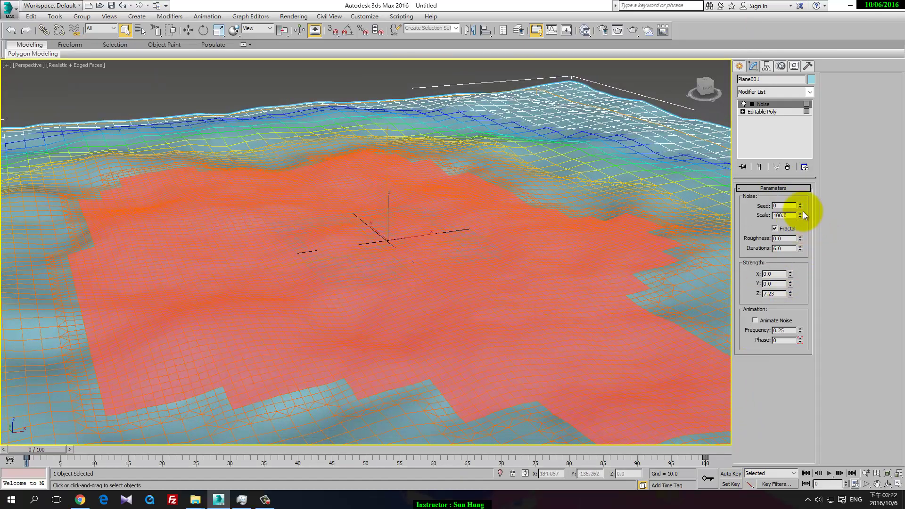
drag(800, 215, 797, 244)
drag(790, 293, 783, 279)
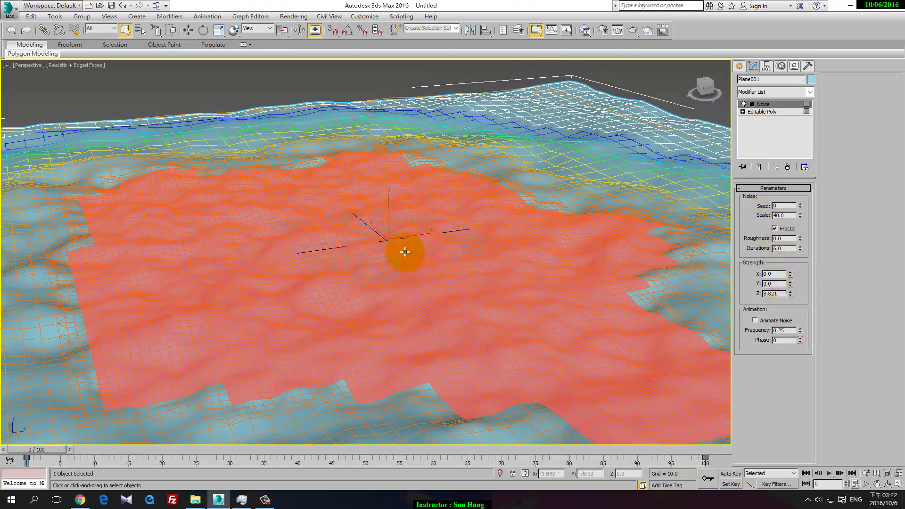
mouse_move(404, 249)
alt+middle_down()
mouse_move(422, 227)
mouse_move(414, 246)
alt+middle_up()
Step: Collapse the second Noise into the Editable Poly, hide edged faces and orbit to a low view
right_click(401, 232)
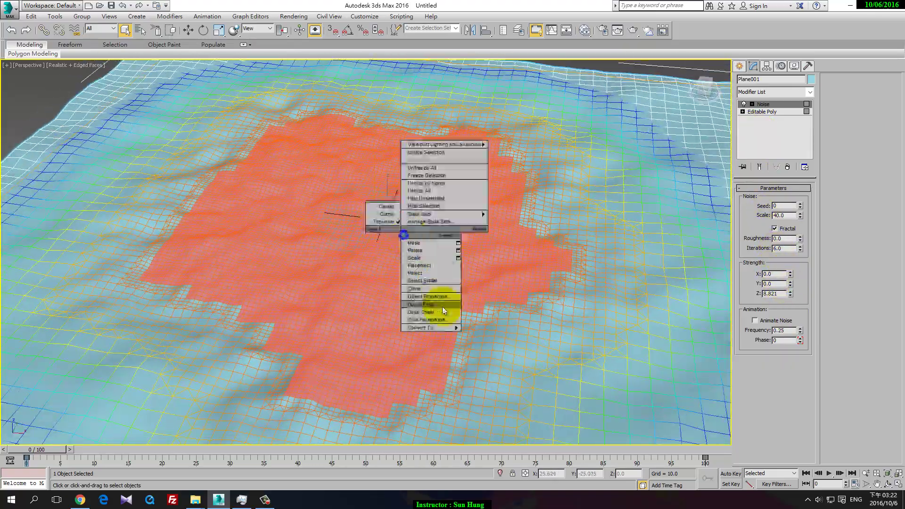
click(523, 335)
scroll(539, 258, up, 2)
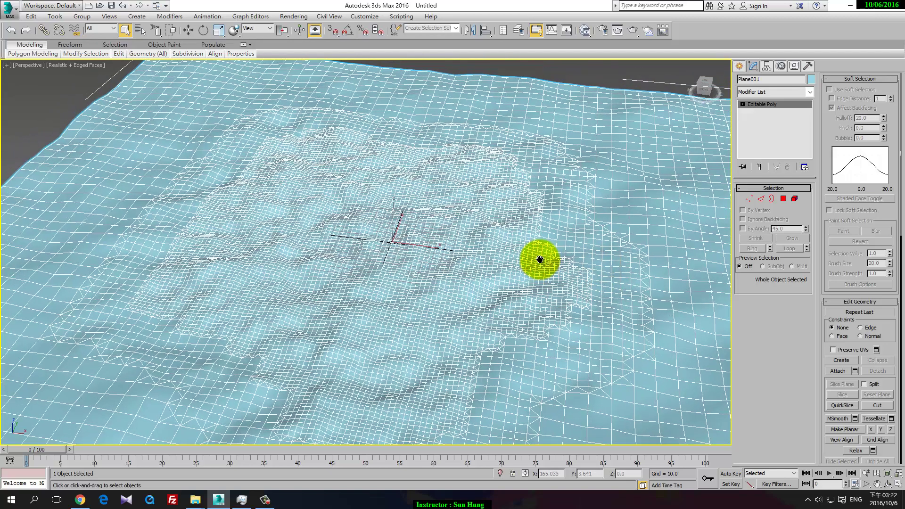
scroll(537, 262, up, 3)
key(F4)
mouse_move(539, 263)
alt+middle_down()
mouse_move(534, 279)
mouse_move(479, 281)
mouse_move(480, 289)
mouse_move(640, 343)
alt+middle_up()
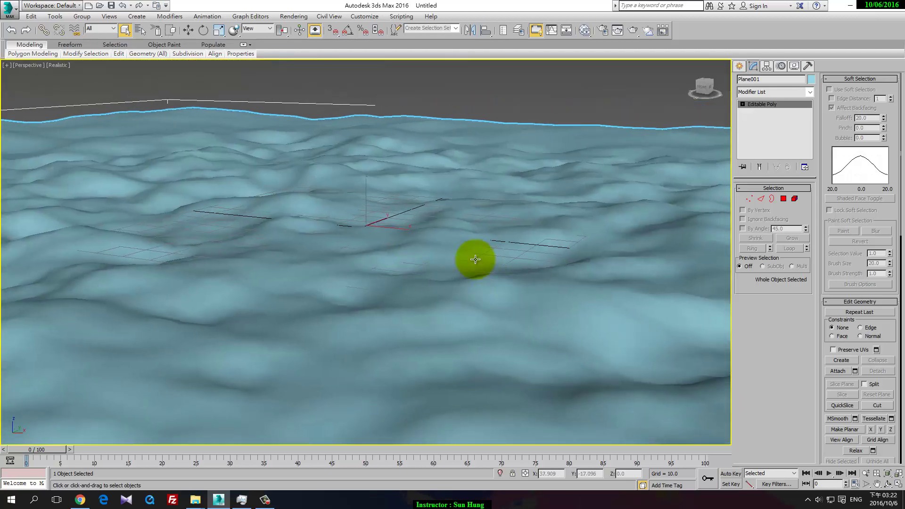
click(394, 274)
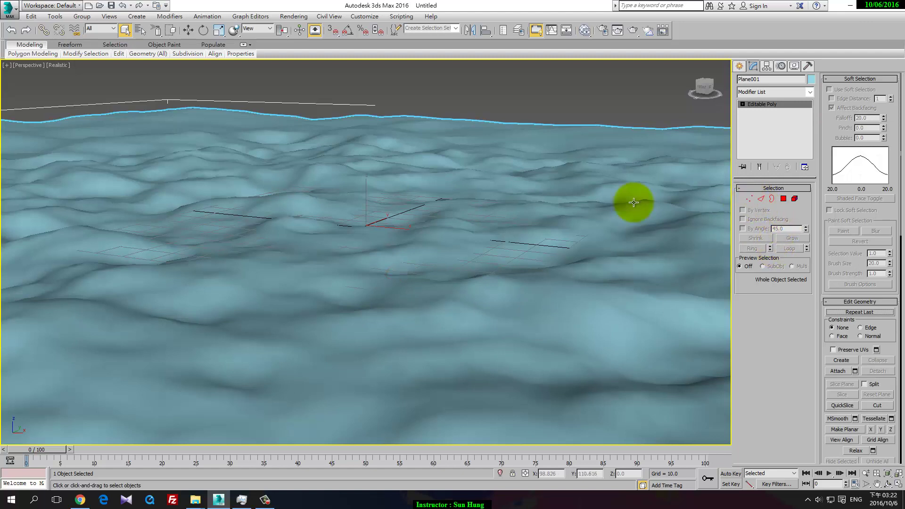
mouse_move(215, 53)
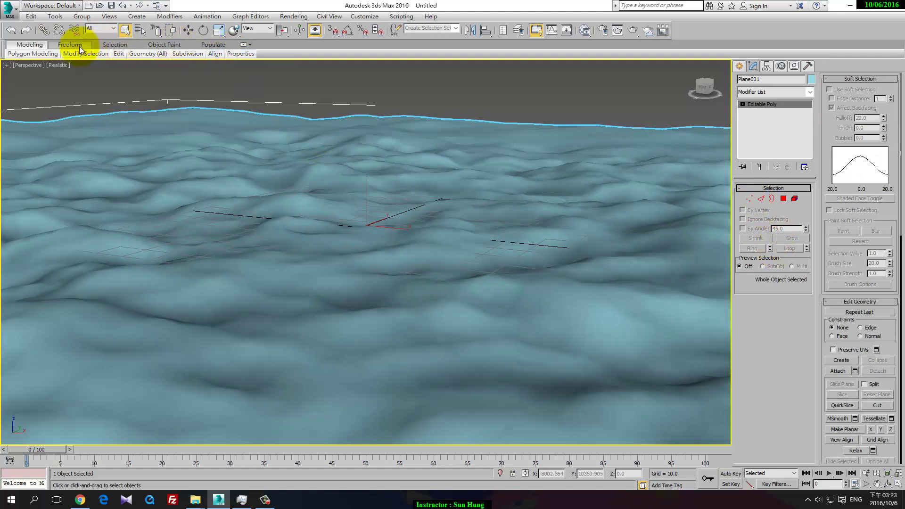
click(77, 46)
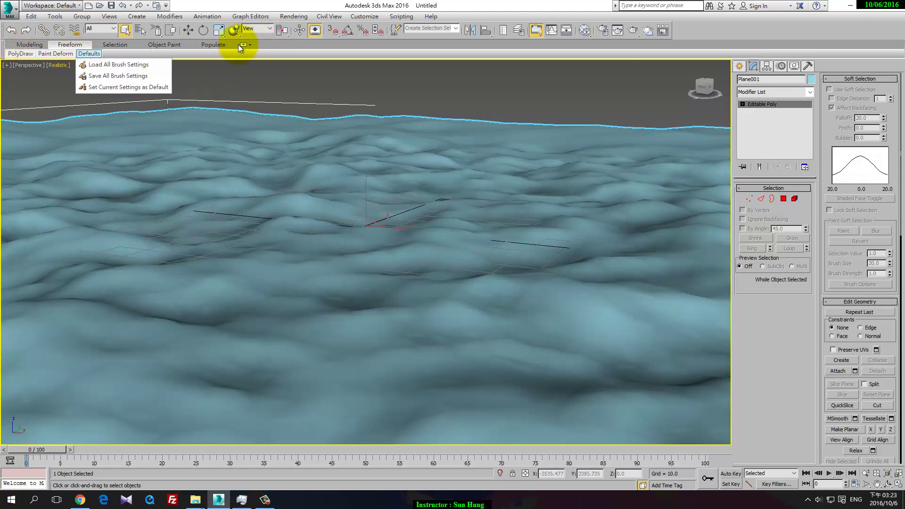
Step: Pick the Flatten paint-deform brush with Size 36.5 and Strength 4.316
click(44, 58)
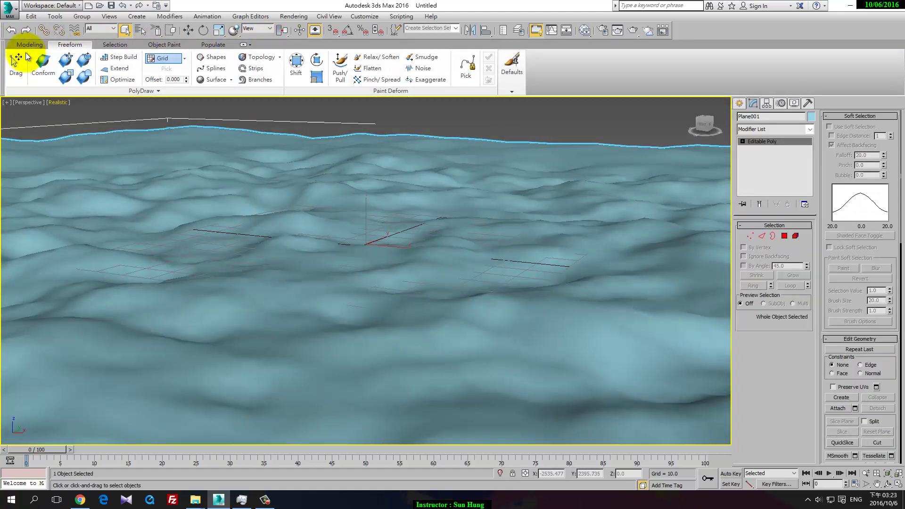
click(370, 69)
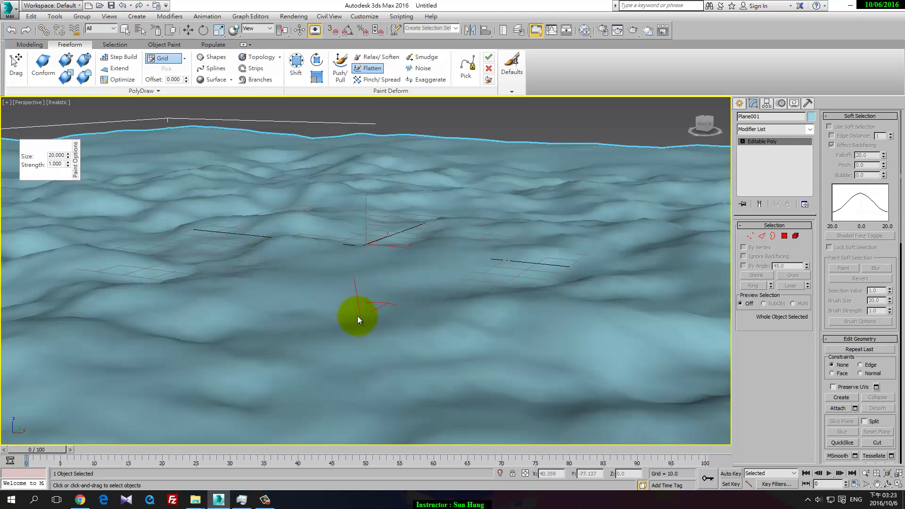
ctrl+shift+drag(354, 305, 308, 368)
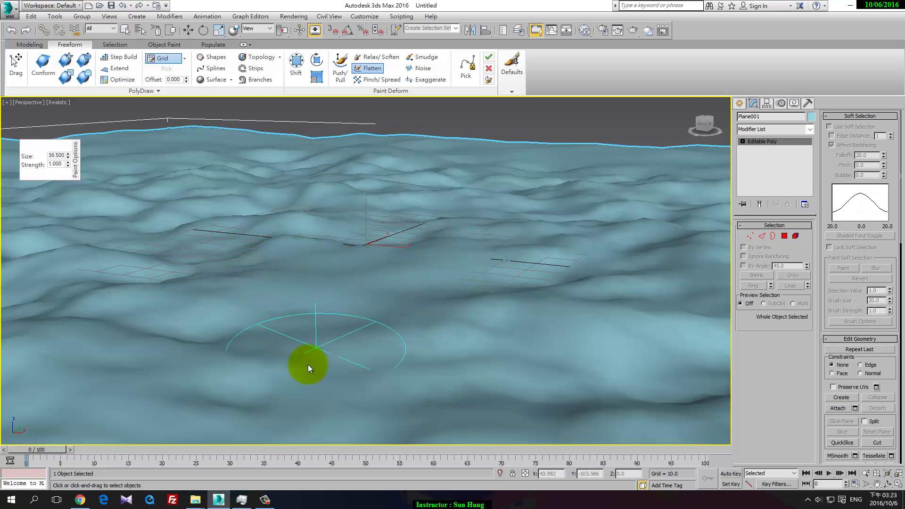
mouse_move(266, 298)
alt+shift+mouse_down()
mouse_move(268, 251)
mouse_move(213, 246)
mouse_move(308, 254)
alt+shift+mouse_up()
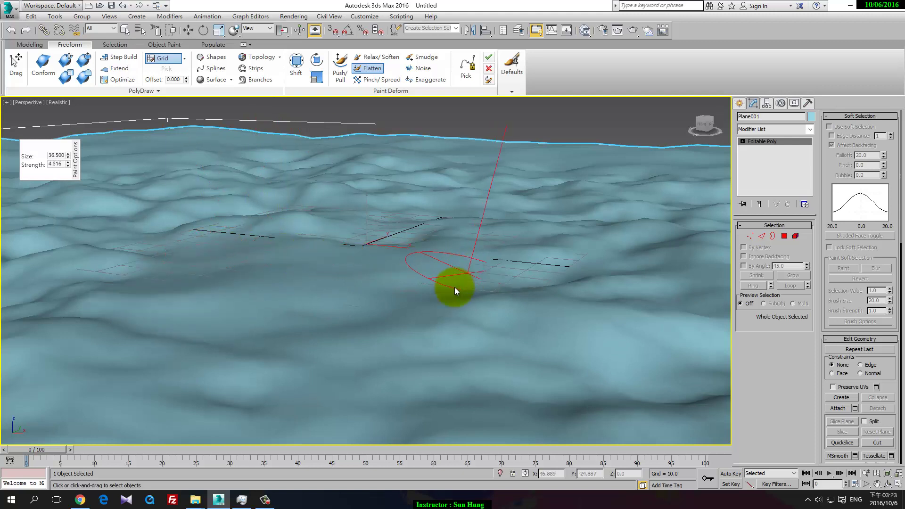
Step: Flatten two stretches of terrain with brush strokes, then return to the Create panel with Move
mouse_move(454, 291)
mouse_down()
mouse_move(259, 317)
mouse_move(471, 285)
mouse_up()
drag(286, 282, 326, 247)
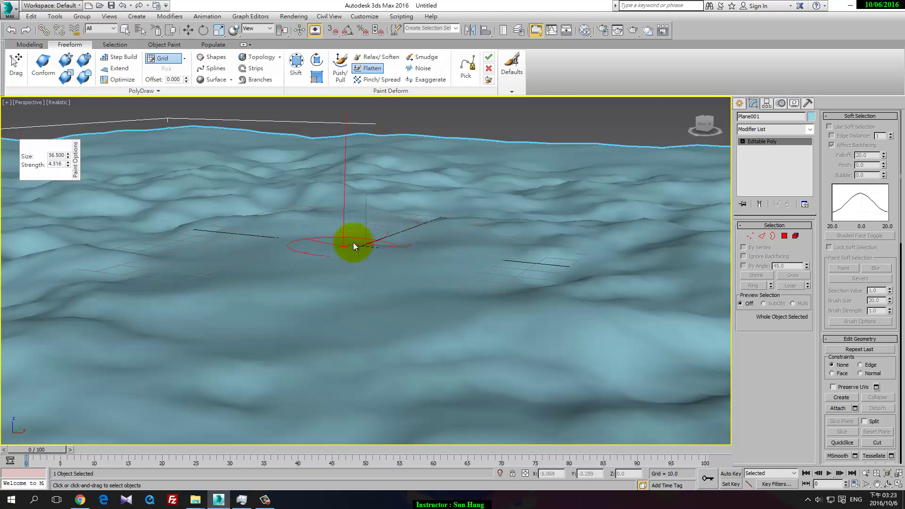
mouse_move(327, 262)
alt+middle_down()
mouse_move(454, 283)
mouse_move(445, 332)
mouse_move(413, 285)
mouse_move(376, 292)
alt+middle_up()
click(739, 103)
key(w)
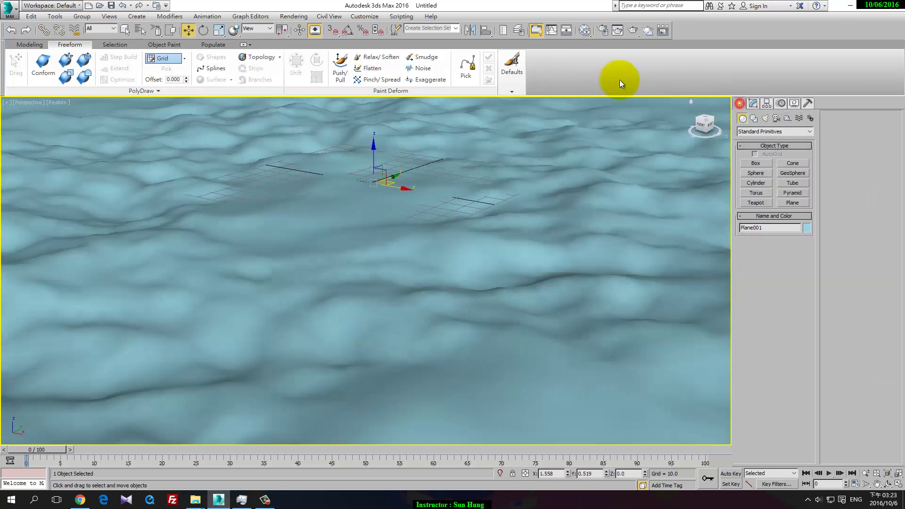
Step: Undo the last stroke and switch the Create panel to Helpers > Atmospheric Apparatus
click(16, 30)
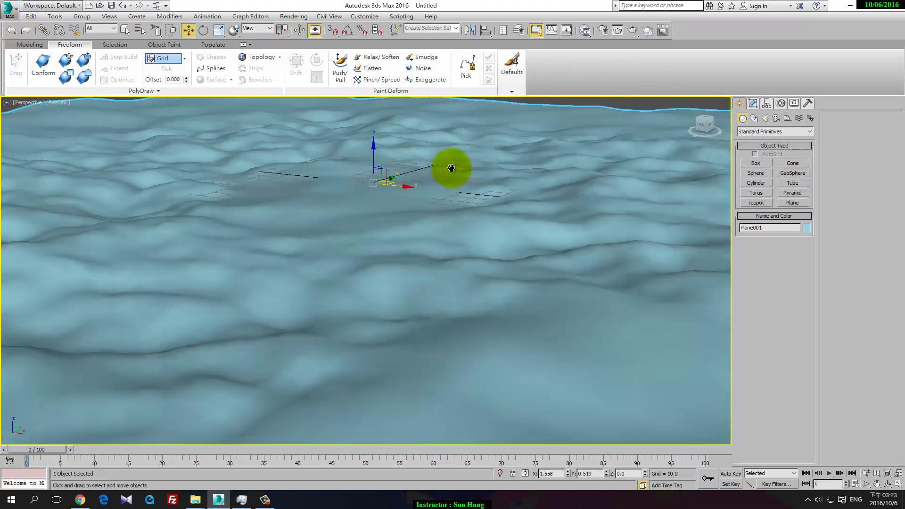
middle_drag(451, 168, 448, 263)
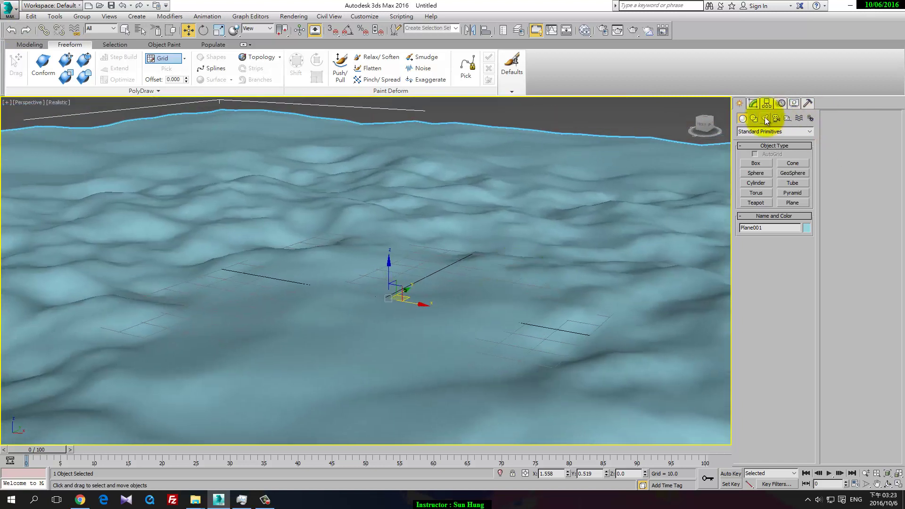
click(760, 133)
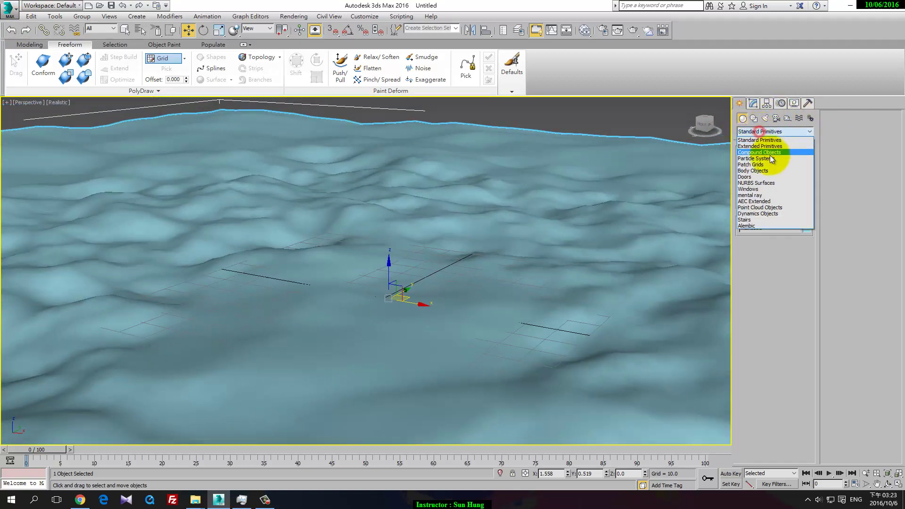
click(783, 118)
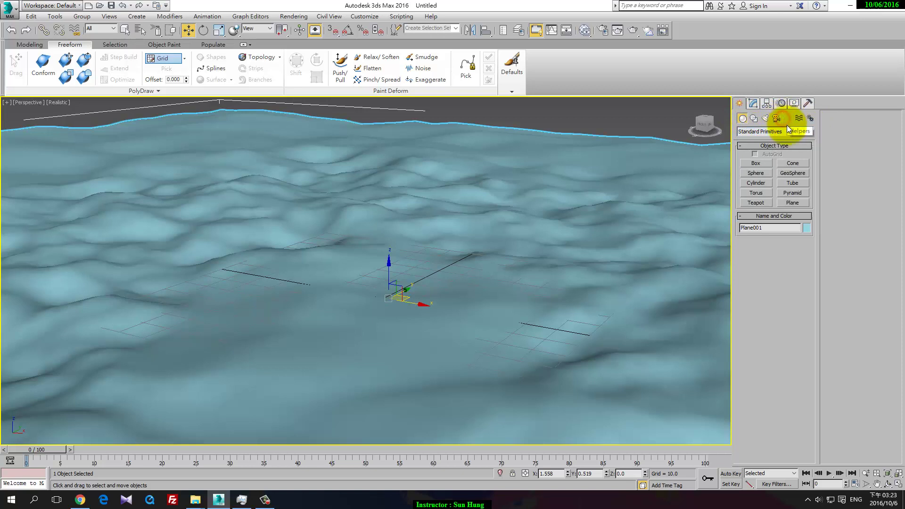
click(788, 128)
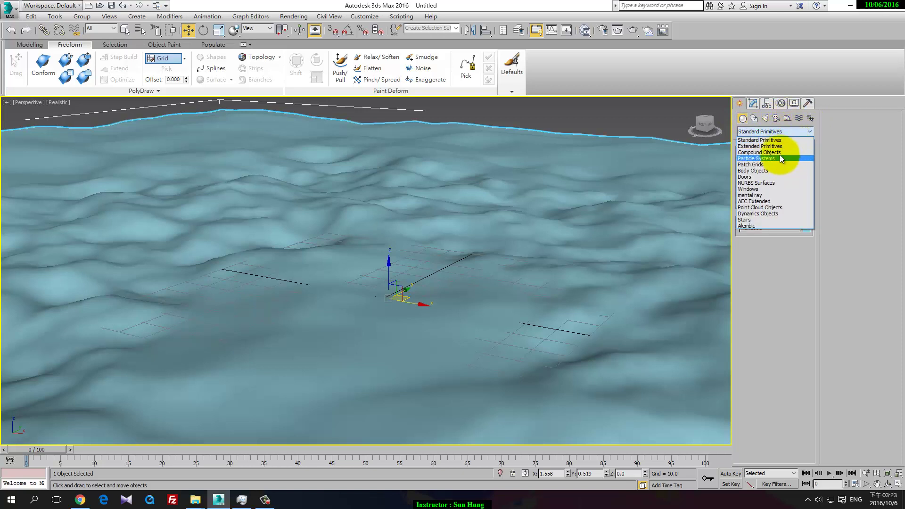
click(789, 119)
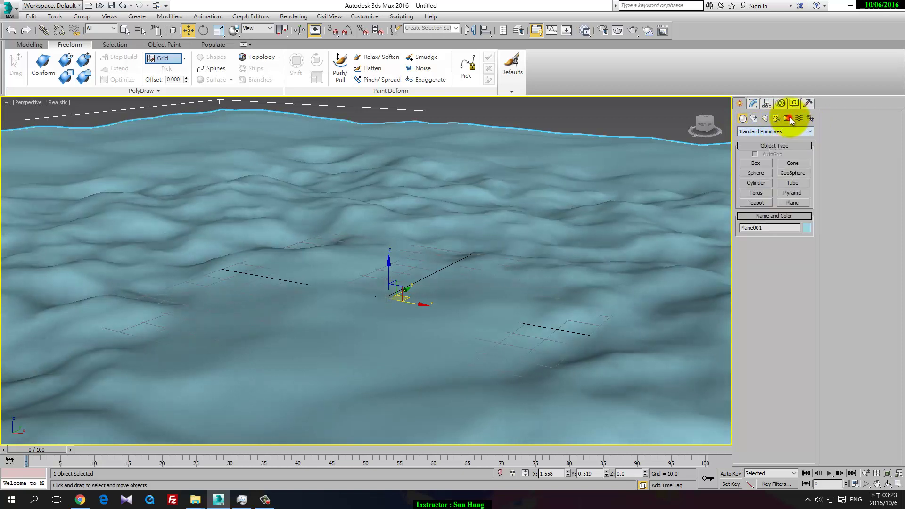
click(791, 131)
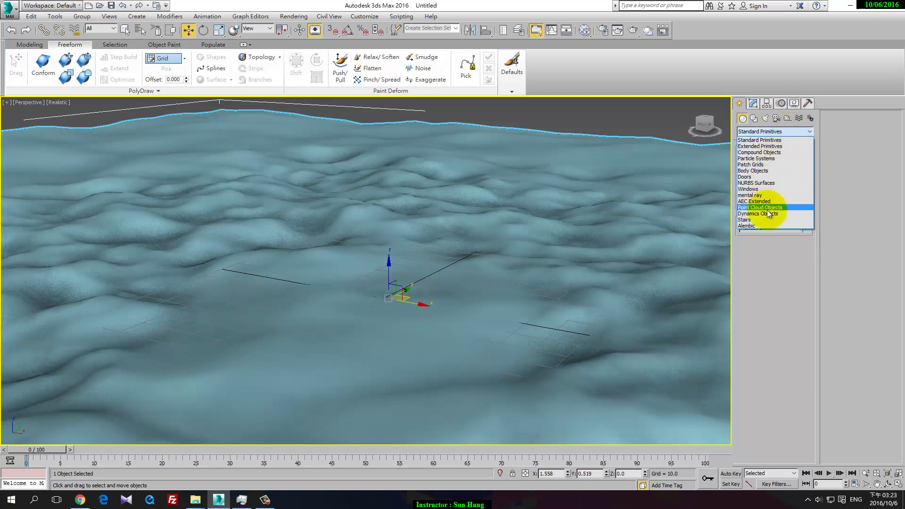
click(787, 119)
click(786, 132)
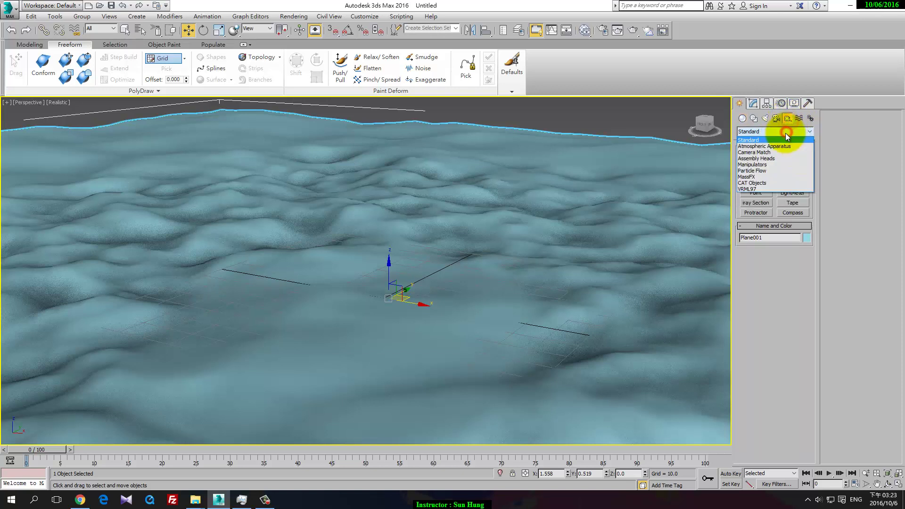
click(784, 146)
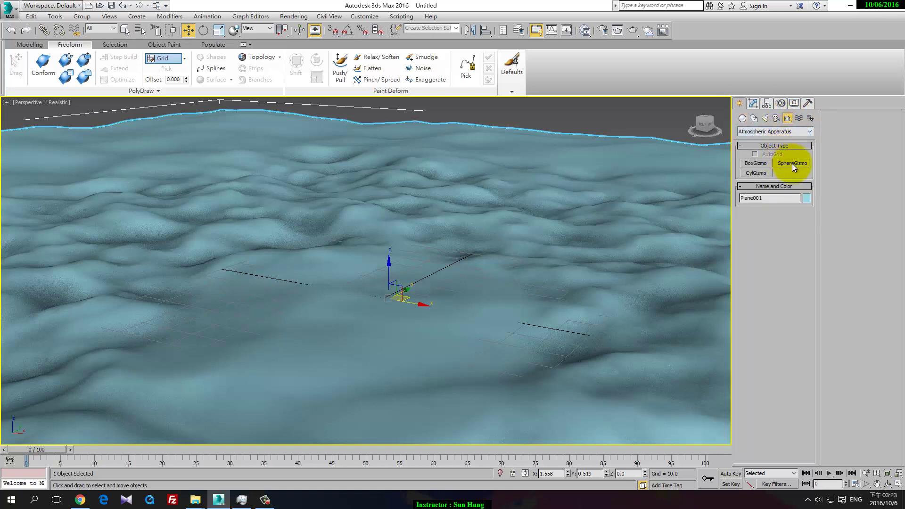
Step: Create a SphereGizmo on the terrain as a hemisphere with radius 22.917
click(792, 163)
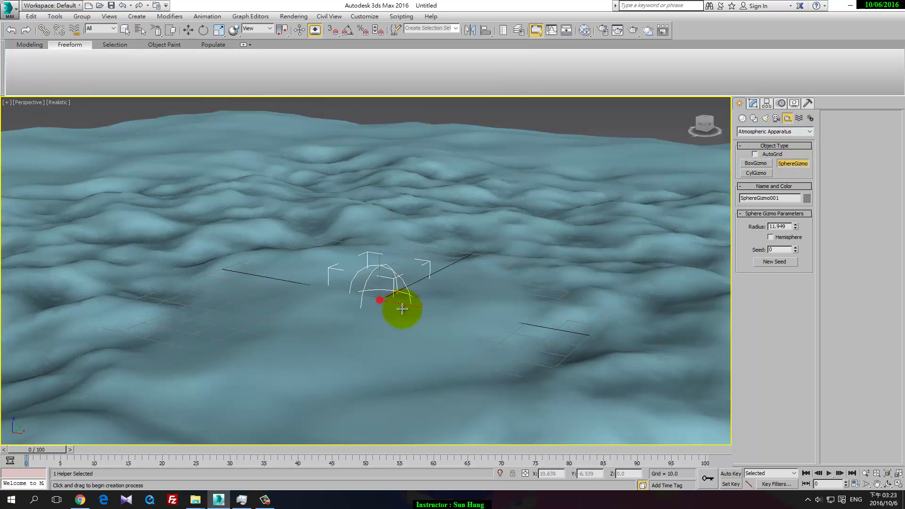
drag(379, 294, 427, 309)
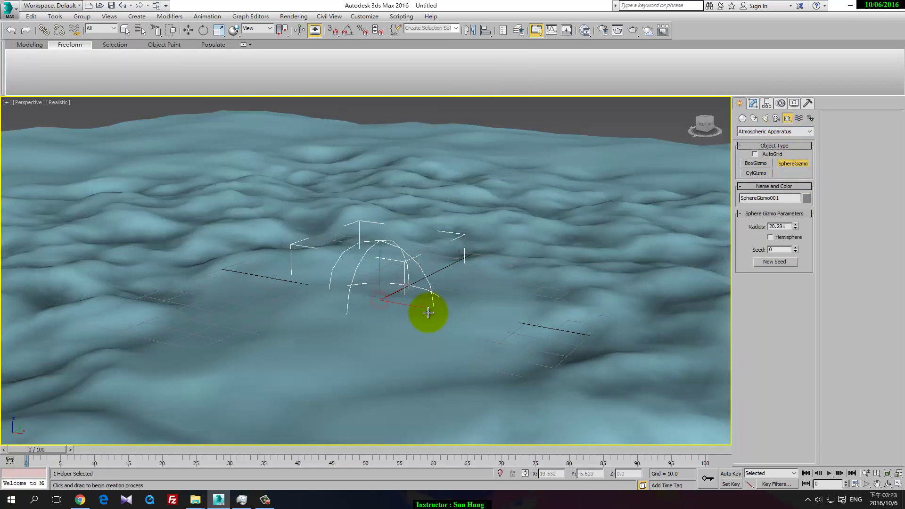
click(781, 239)
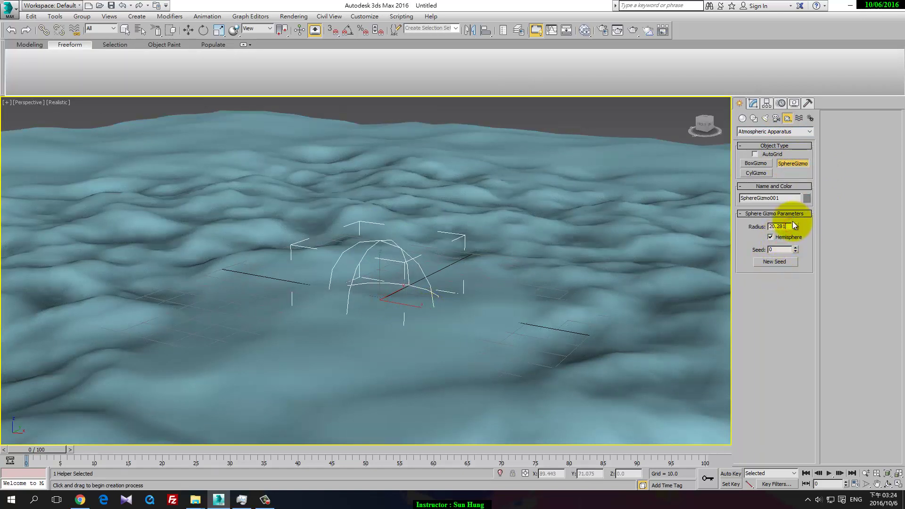
drag(793, 226, 794, 221)
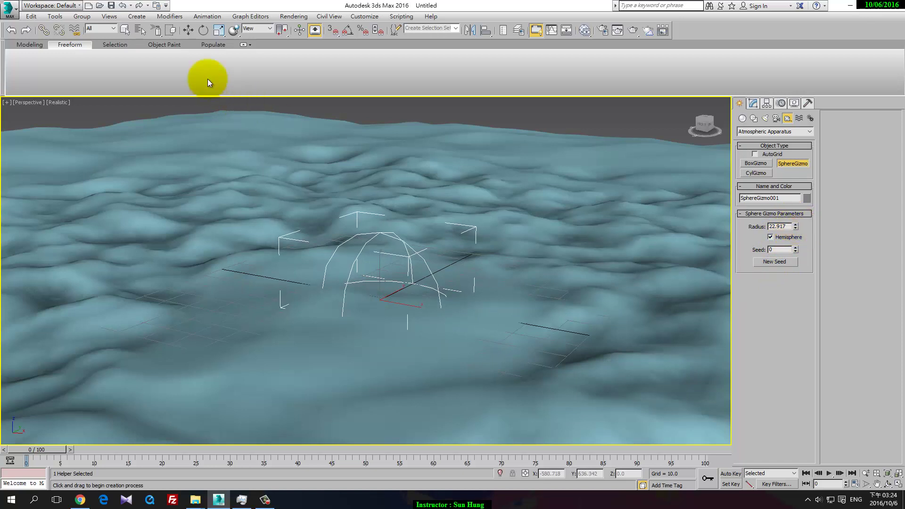
Step: Scale the hemisphere gizmo to stretch it tall along Z
click(219, 30)
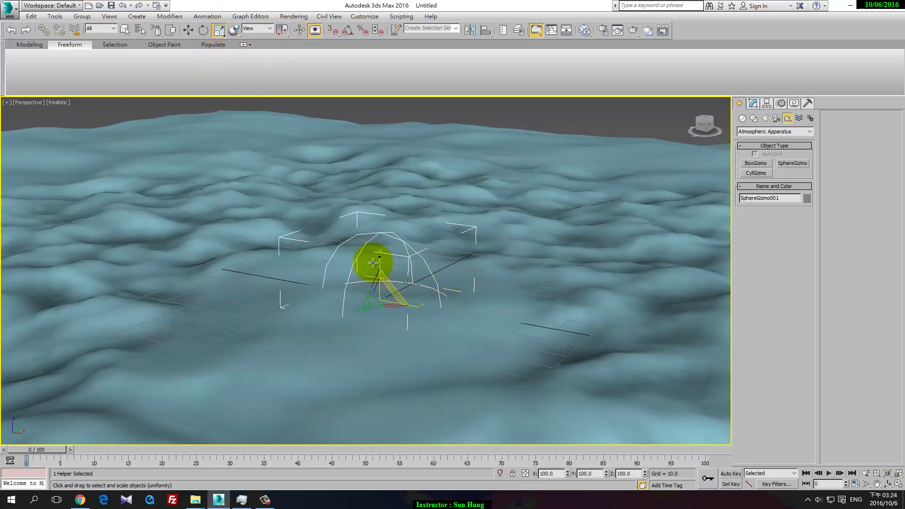
drag(377, 261, 465, 202)
click(752, 103)
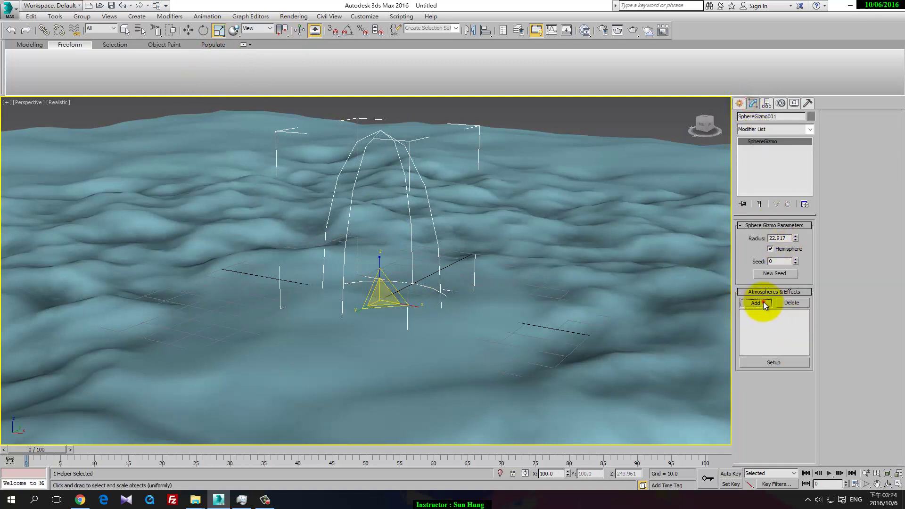
Step: Add a Fire Effect to the gizmo in Atmospheres & Effects and open its Setup
click(761, 302)
double_click(384, 208)
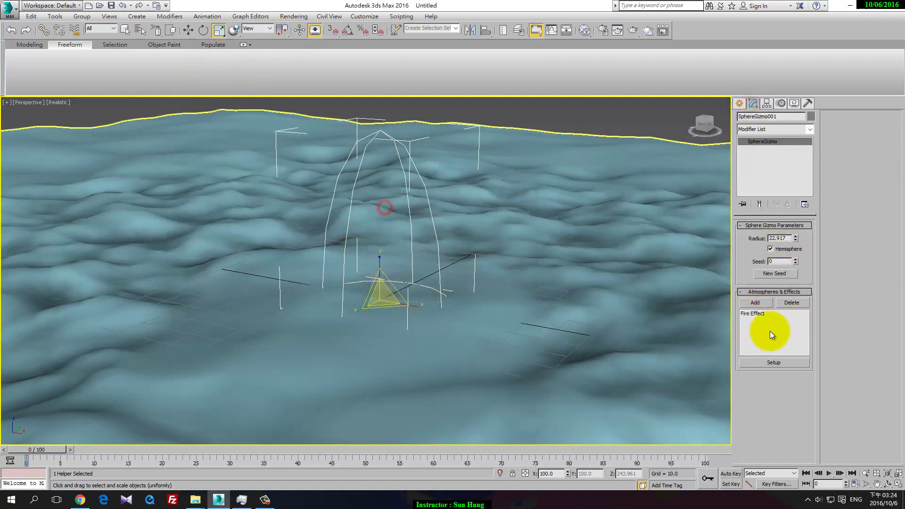
click(754, 314)
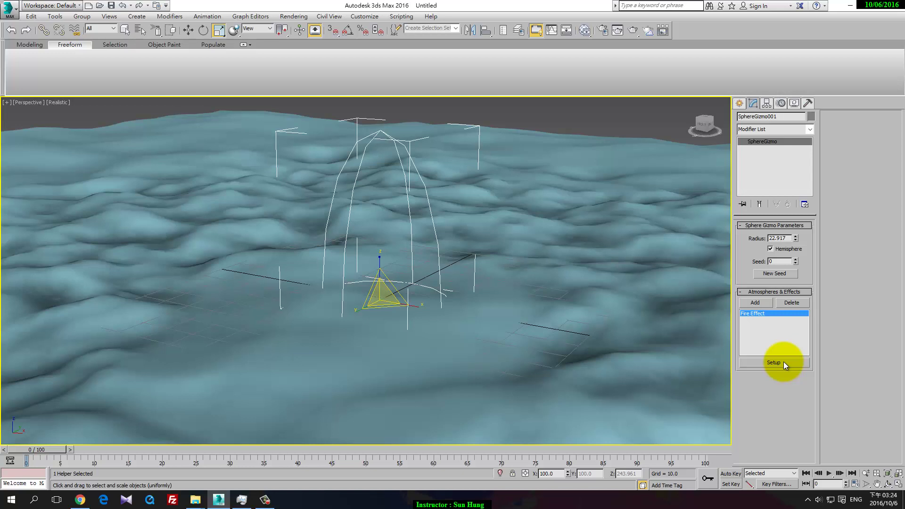
click(783, 361)
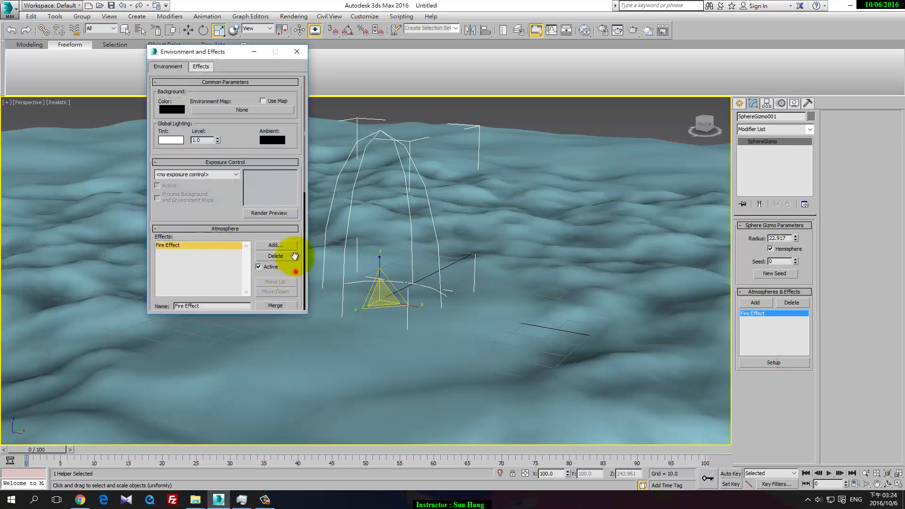
Step: Set the Fire Effect's Flame Size to 5.0 and Density to 45.0
scroll(293, 257, down, 3)
scroll(293, 277, down, 2)
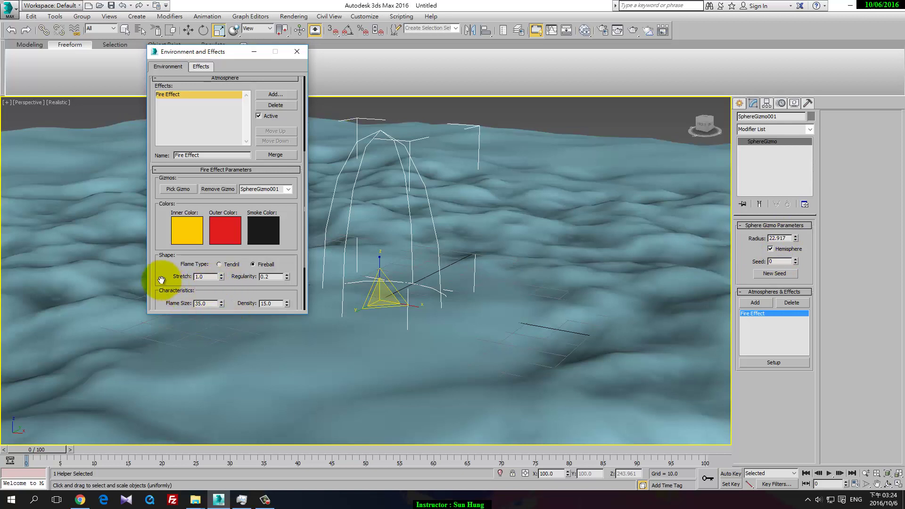
scroll(211, 262, down, 2)
double_click(210, 243)
text(4.5)
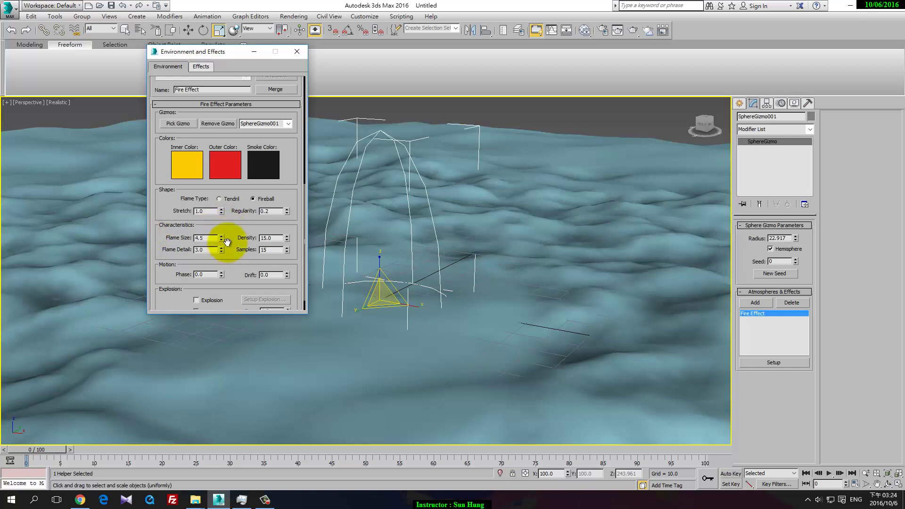
double_click(208, 238)
text(5)
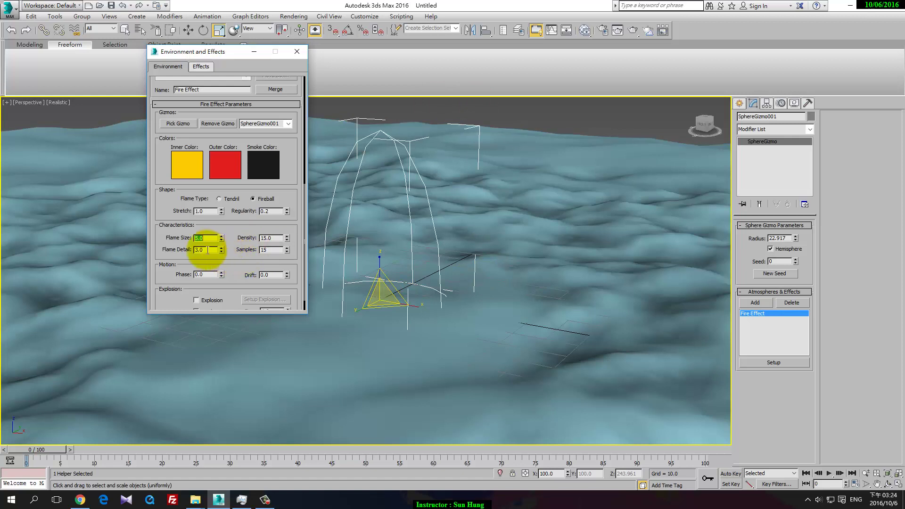
double_click(279, 237)
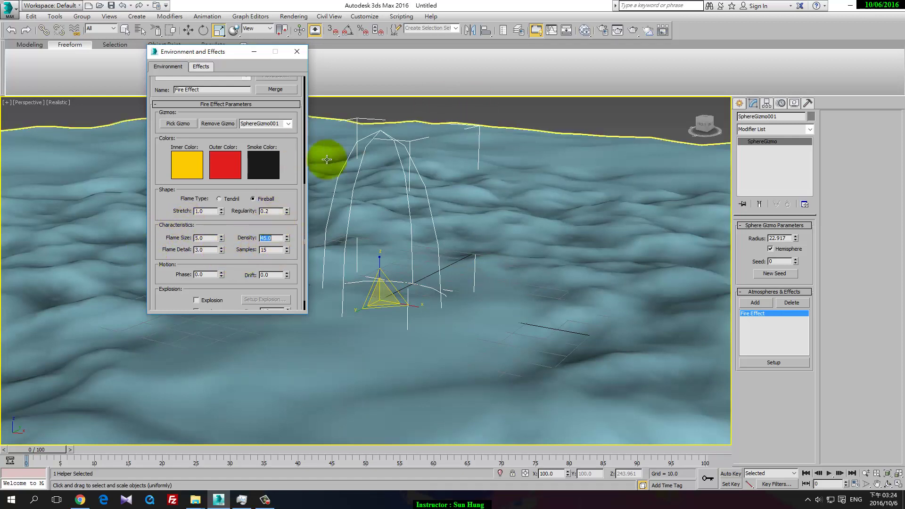
alt+middle_drag(441, 188, 452, 213)
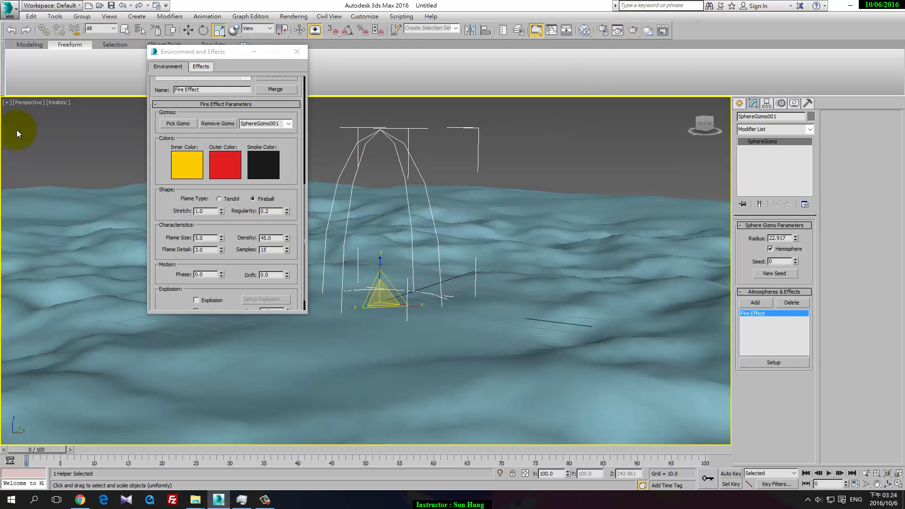
Step: Render a test frame of the fire, then nudge SphereGizmo001 to about Z -0.505
click(633, 30)
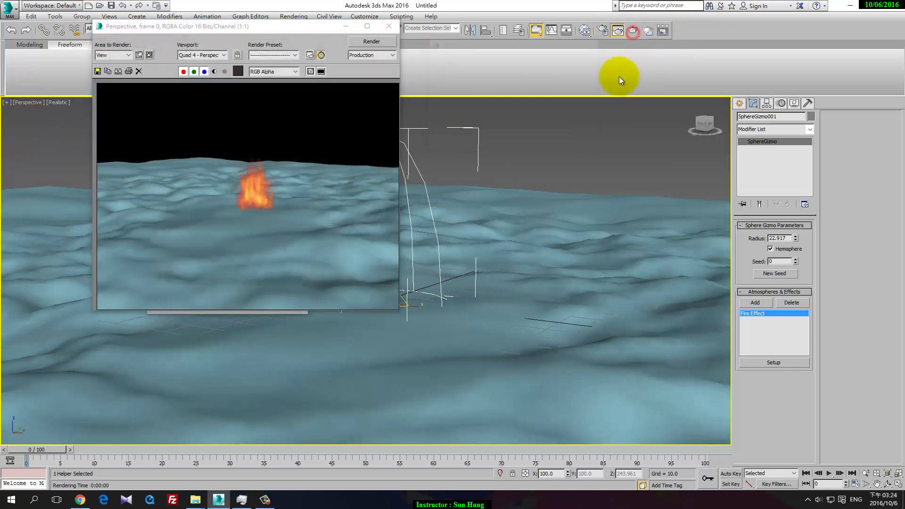
click(346, 26)
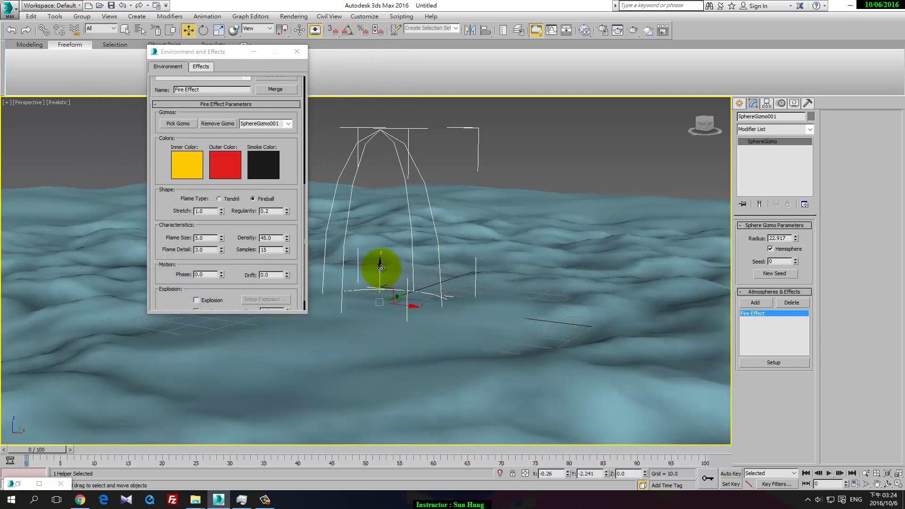
drag(386, 271, 386, 288)
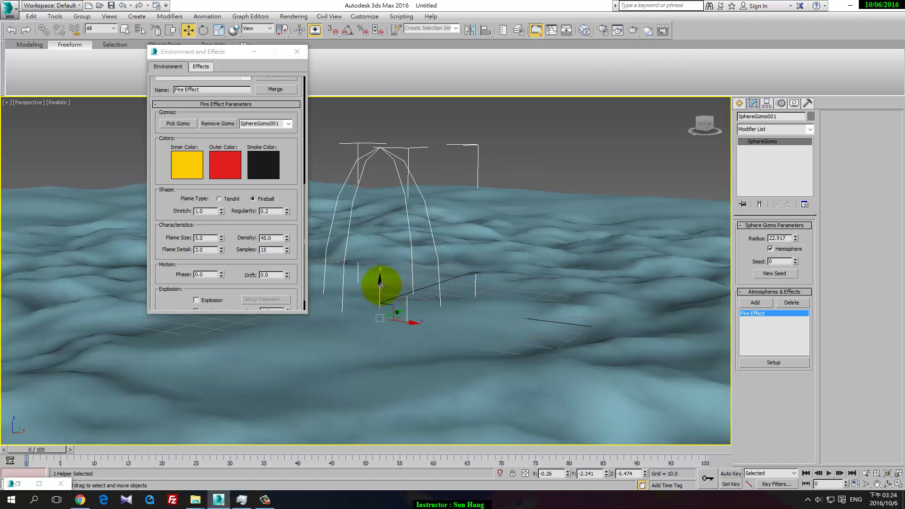
drag(382, 285, 382, 264)
Step: Set the Render Setup target to Production Rendering Mode
click(640, 32)
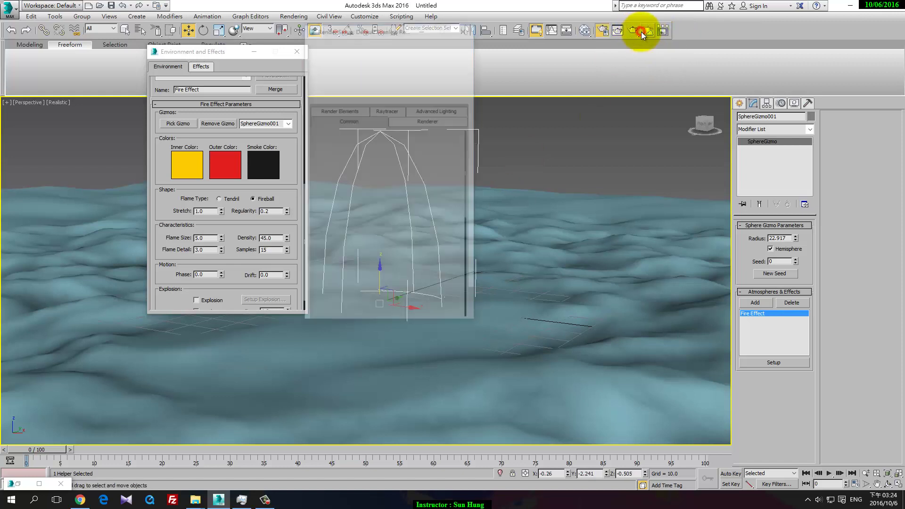
click(437, 45)
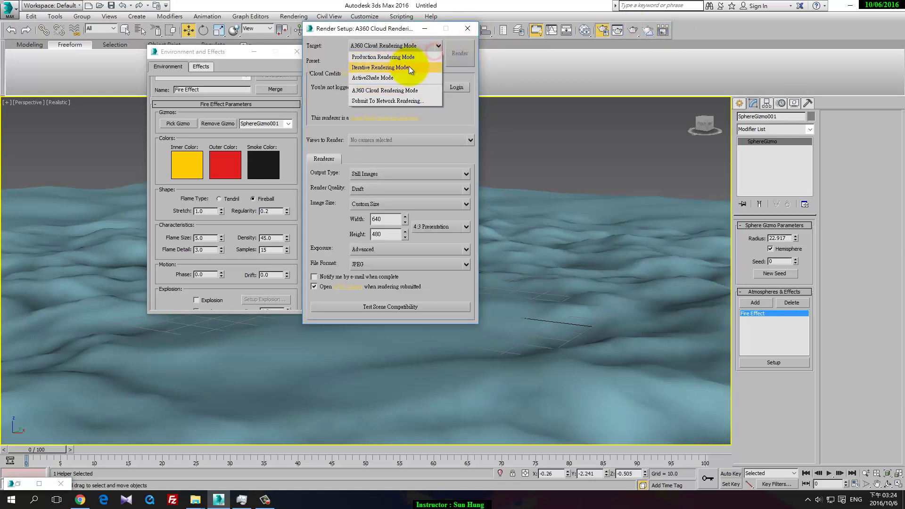
click(438, 46)
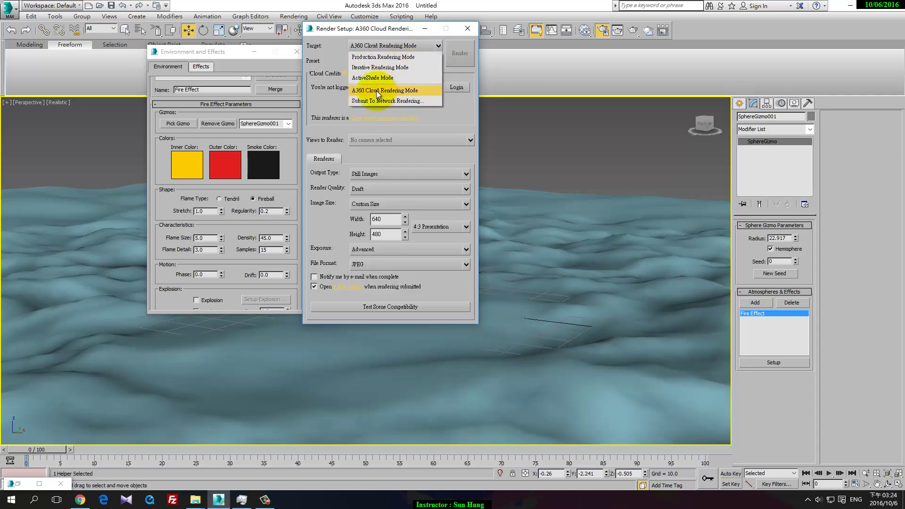
click(404, 58)
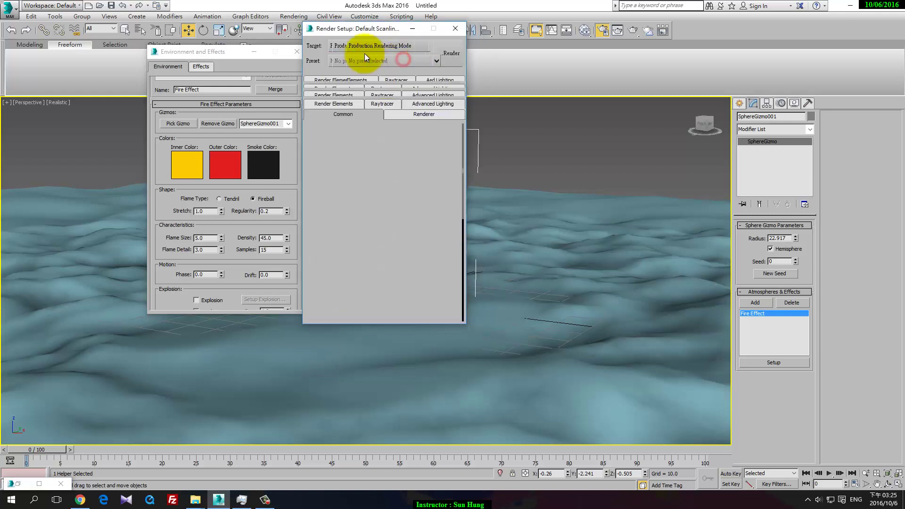
click(366, 46)
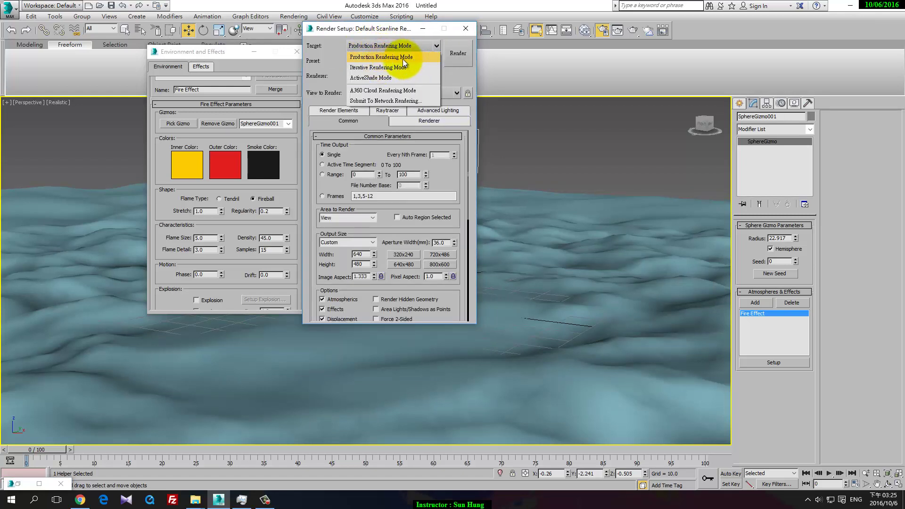
click(395, 57)
Step: Render the perspective view to check the fireball, then close the frame, Render Setup and Environment and Effects
click(458, 52)
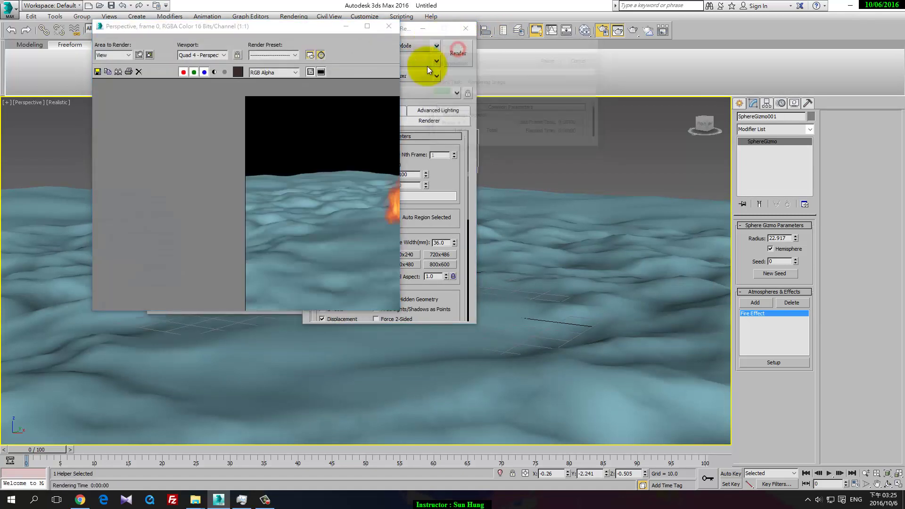
click(343, 143)
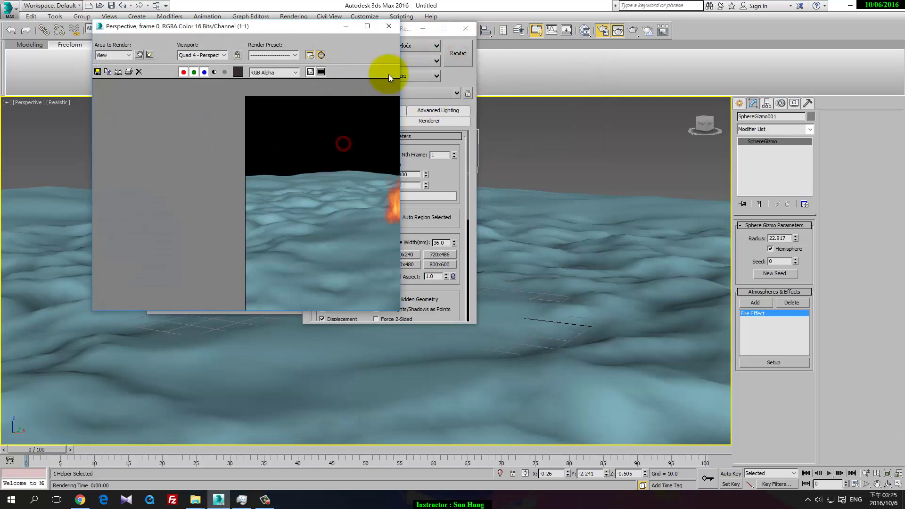
click(389, 28)
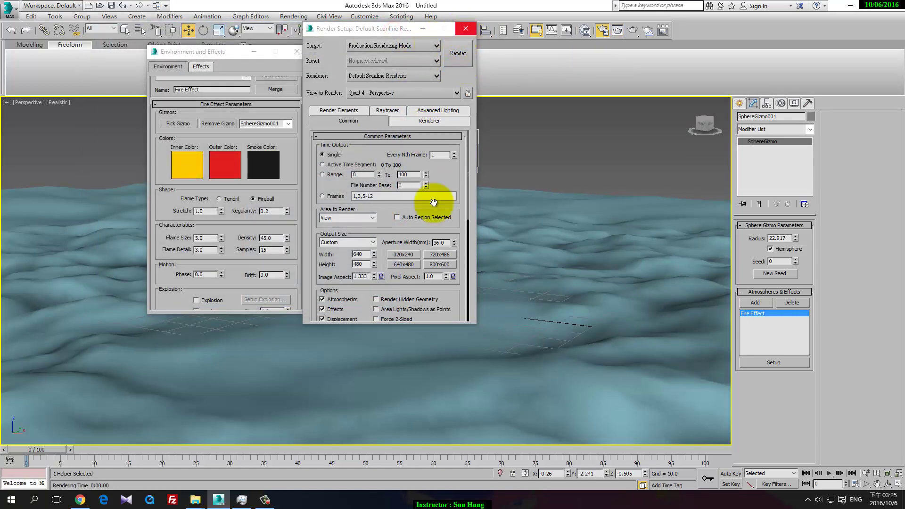
click(457, 48)
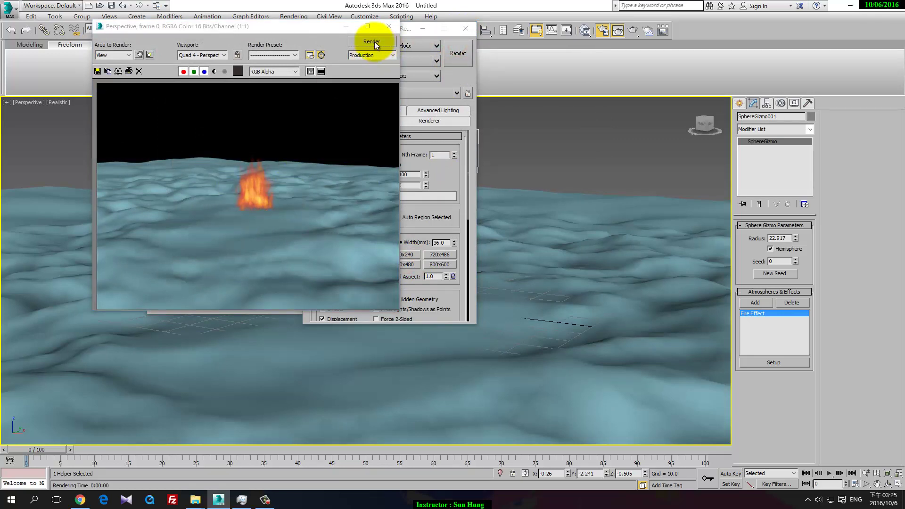
click(389, 26)
click(465, 29)
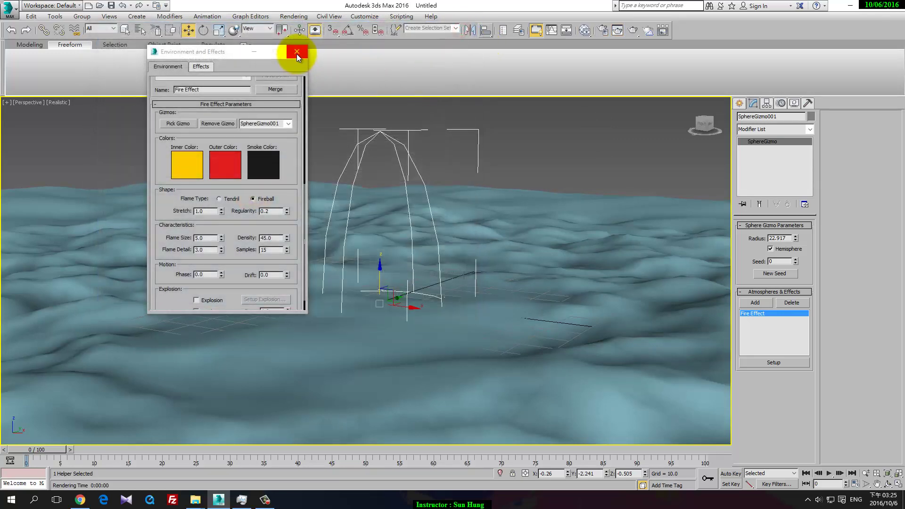
scroll(240, 266, down, 1)
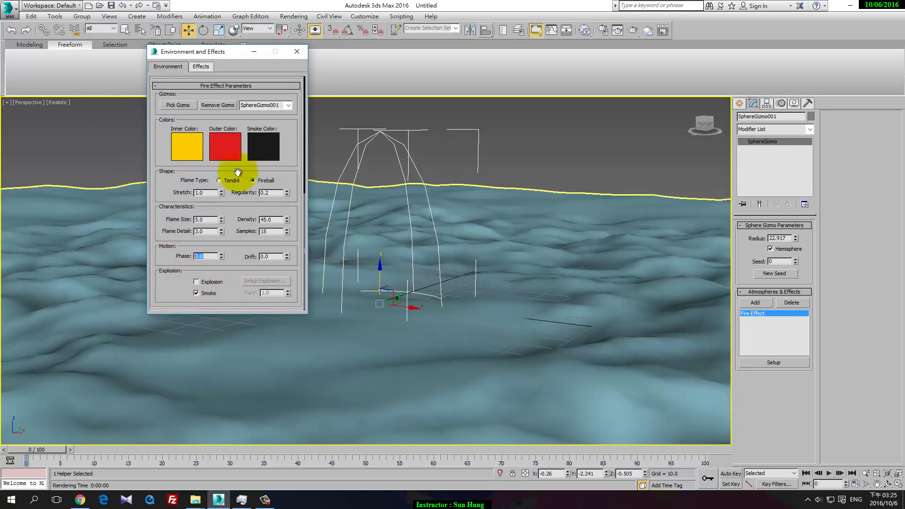
click(292, 52)
Step: Create a Spray particle emitter at the base of the fire gizmo
click(738, 103)
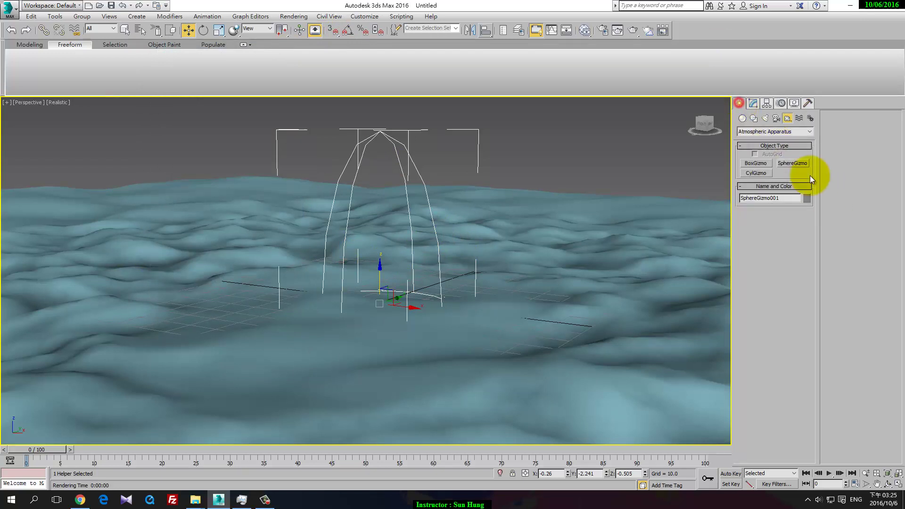
click(762, 133)
click(742, 119)
click(764, 132)
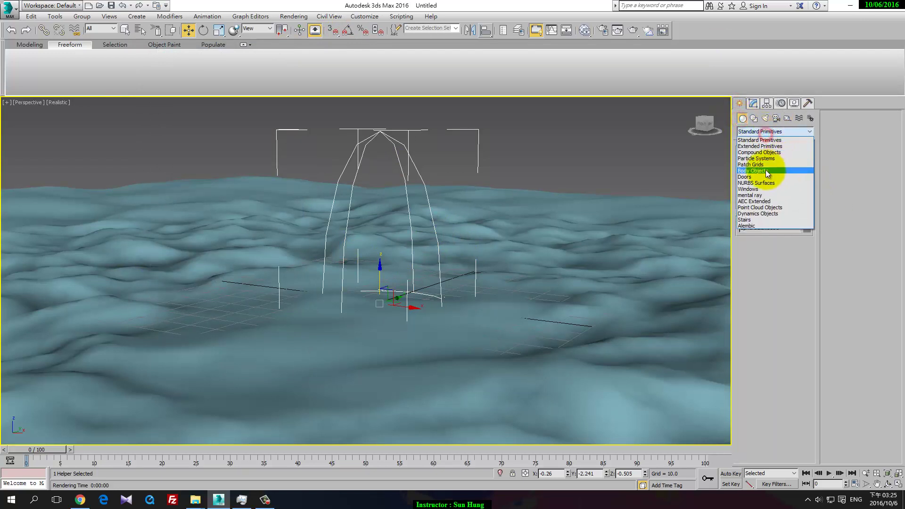
click(773, 159)
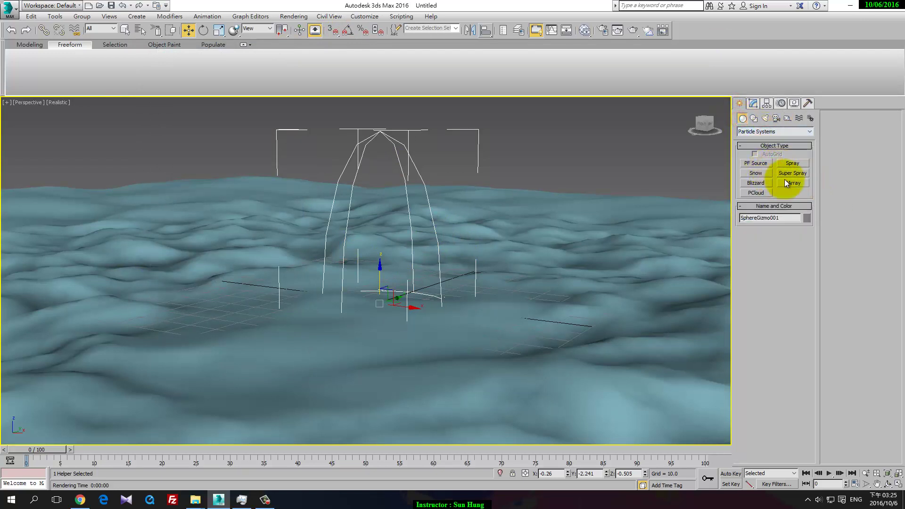
click(791, 163)
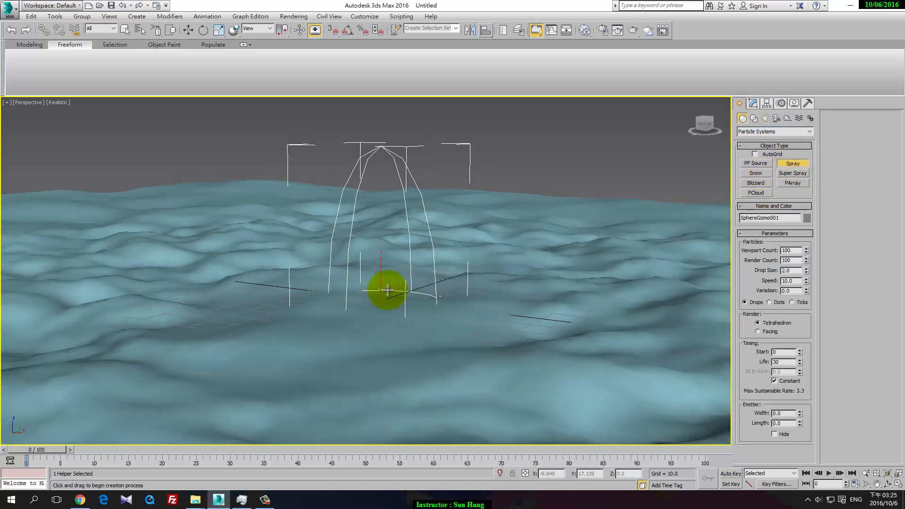
scroll(388, 288, up, 1)
scroll(383, 278, up, 1)
scroll(391, 269, up, 2)
alt+middle_drag(391, 270, 383, 289)
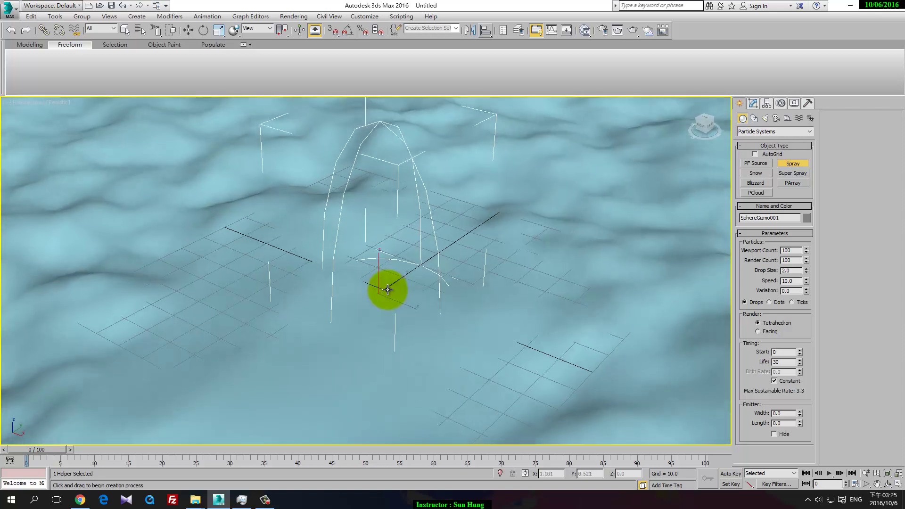
drag(372, 272, 380, 319)
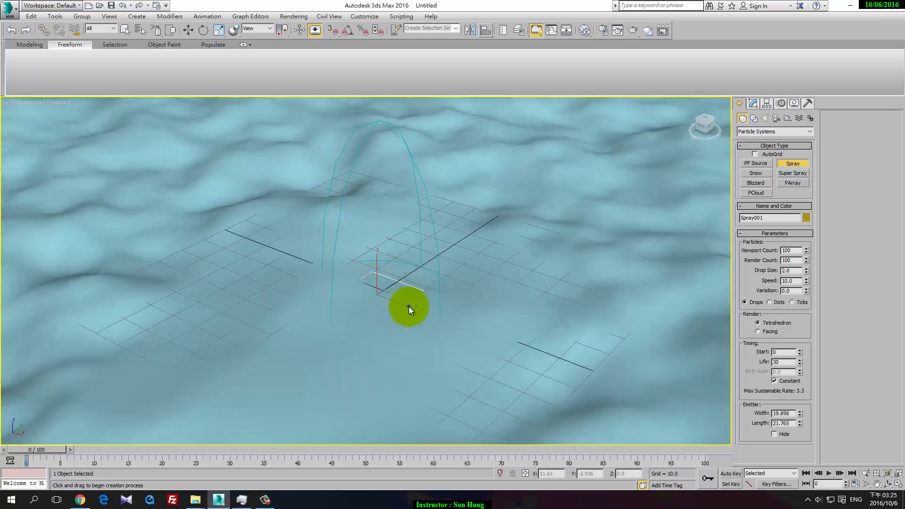
Step: Rotate the Spray emitter 180° with angle snap and preview at frame 19
key(w)
key(e)
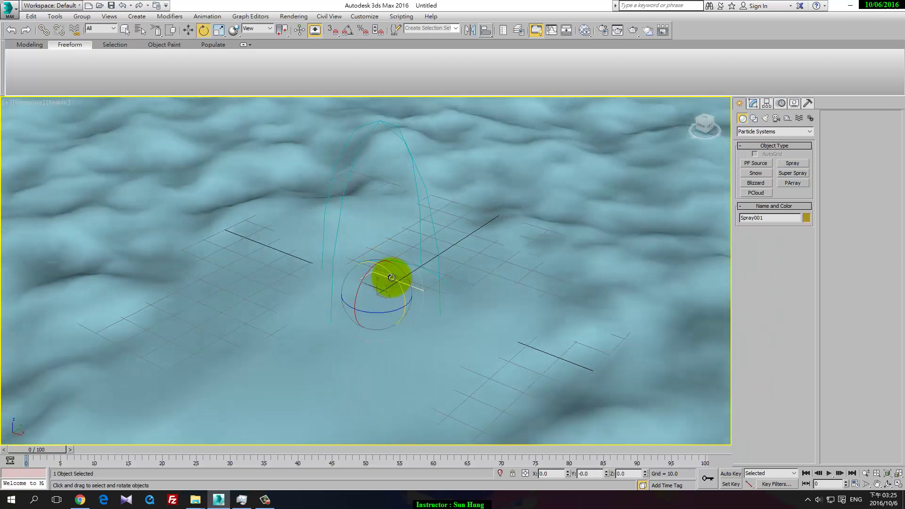
key(s)
mouse_move(390, 278)
mouse_down()
mouse_move(435, 416)
mouse_move(410, 367)
mouse_up()
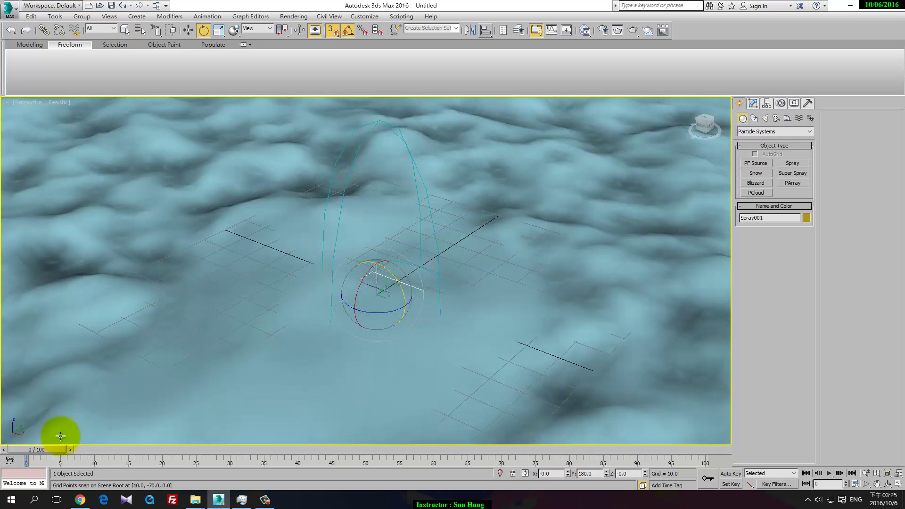
drag(40, 450, 158, 450)
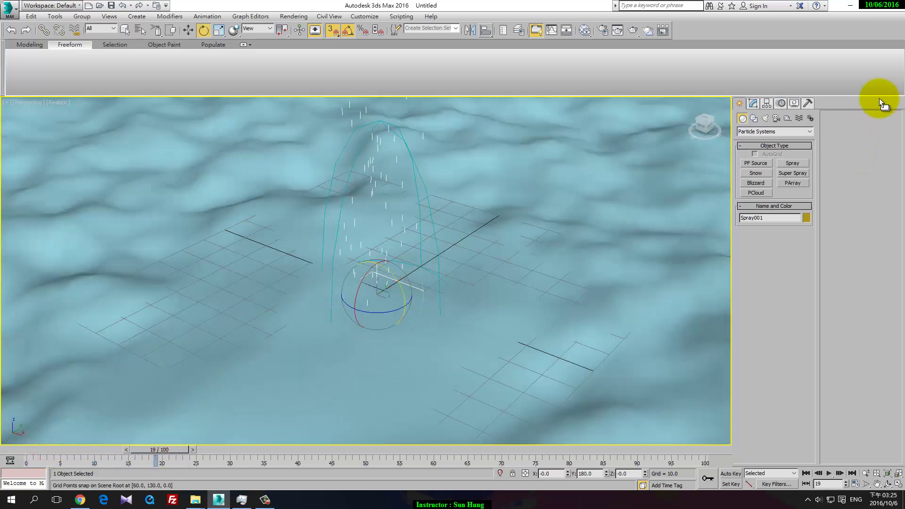
Step: Rename Spray001 to Spark with Drop Size 0.2 and Facing particles
click(753, 105)
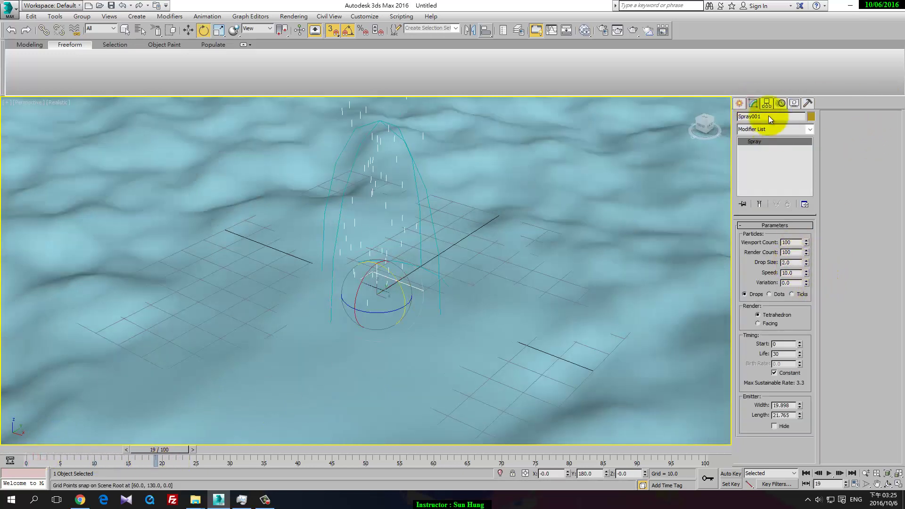
click(768, 117)
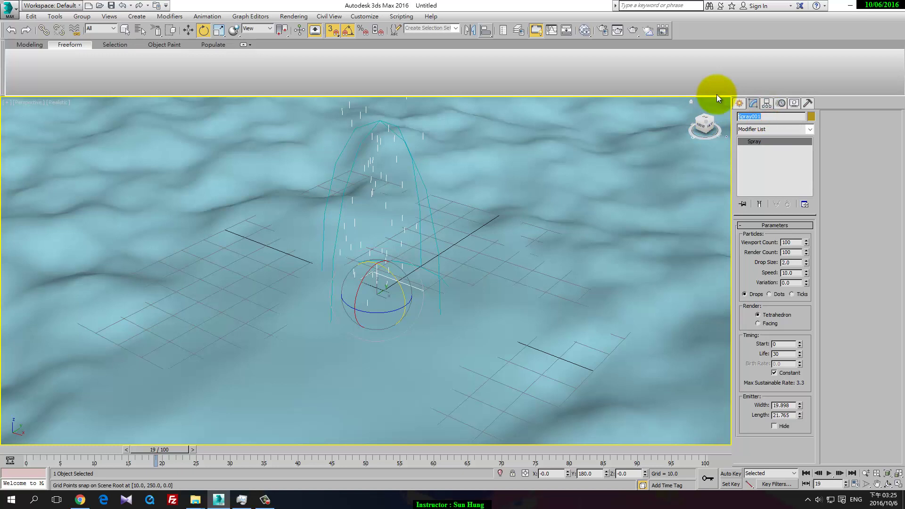
text(Spark)
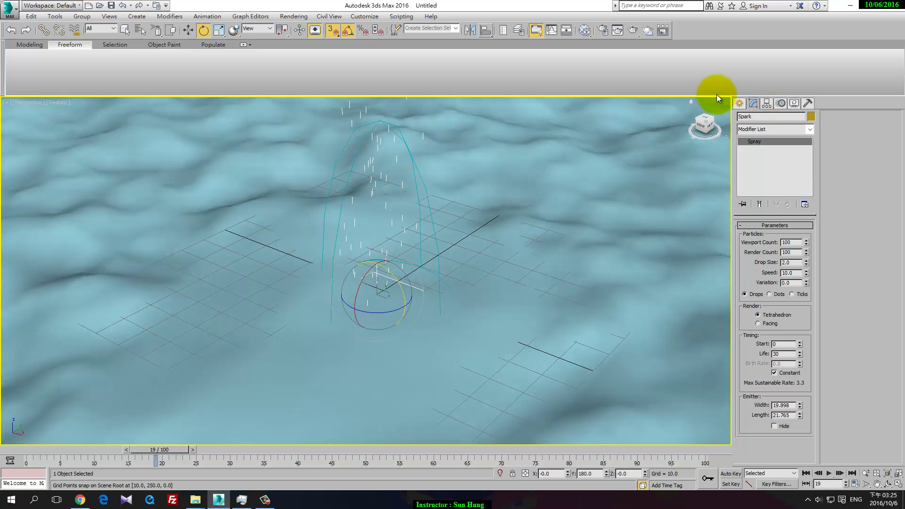
double_click(791, 262)
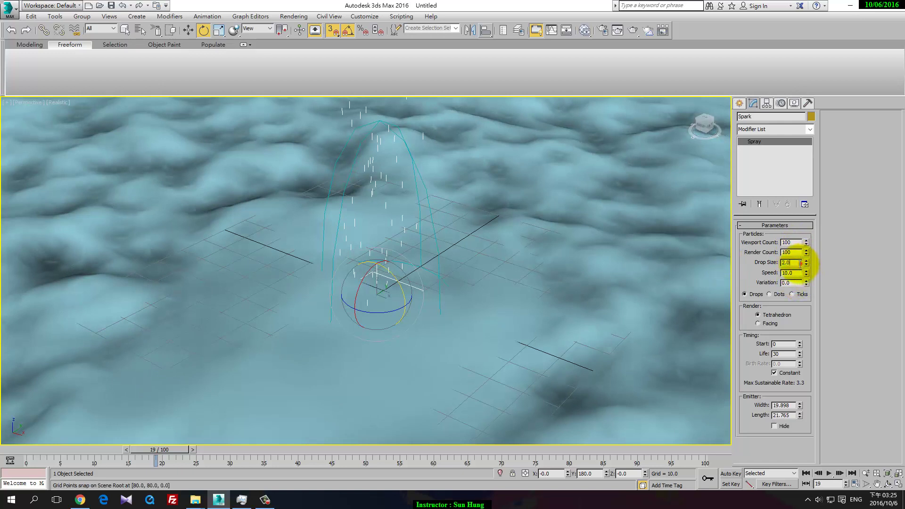
click(800, 262)
text(0.)
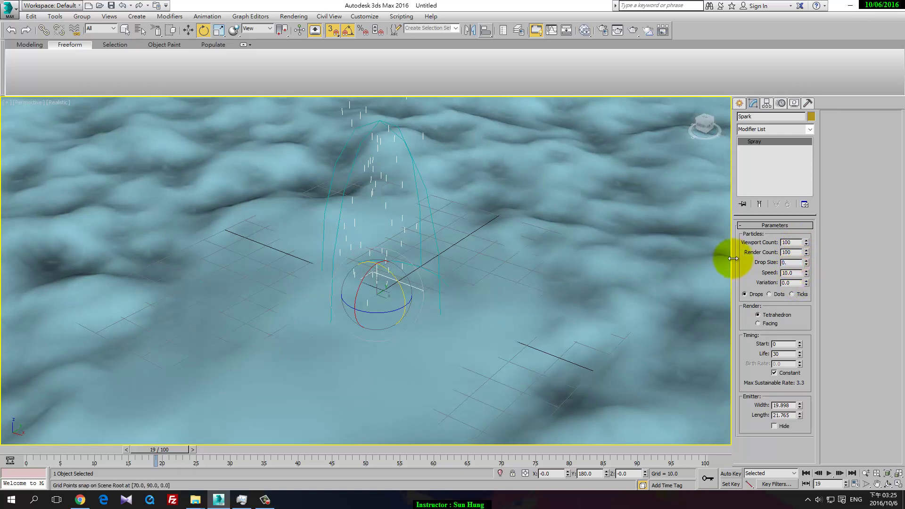
text(2)
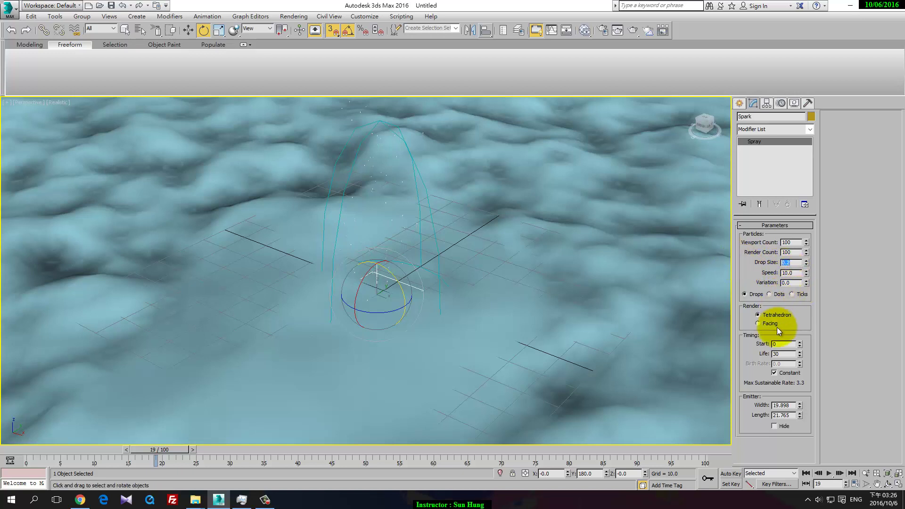
click(771, 324)
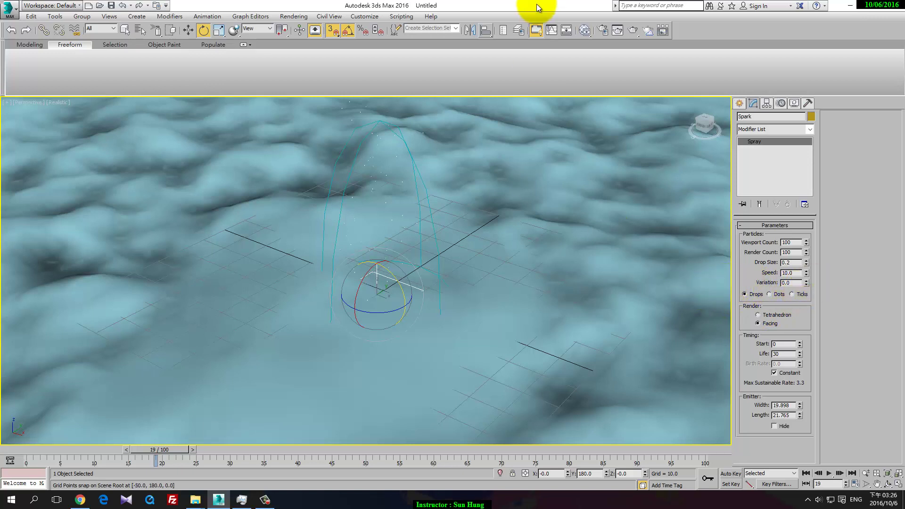
Step: Set Spark's particle Life to 300 and Start to -300
double_click(783, 355)
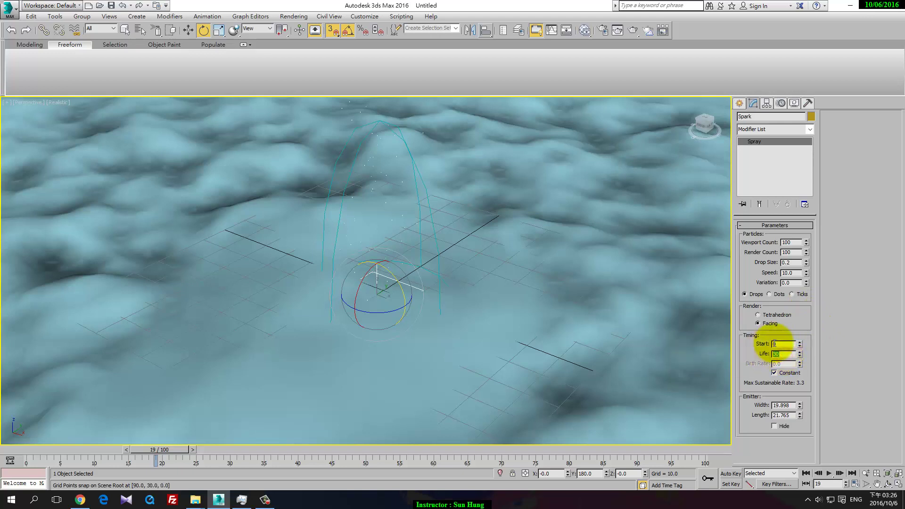
text(300)
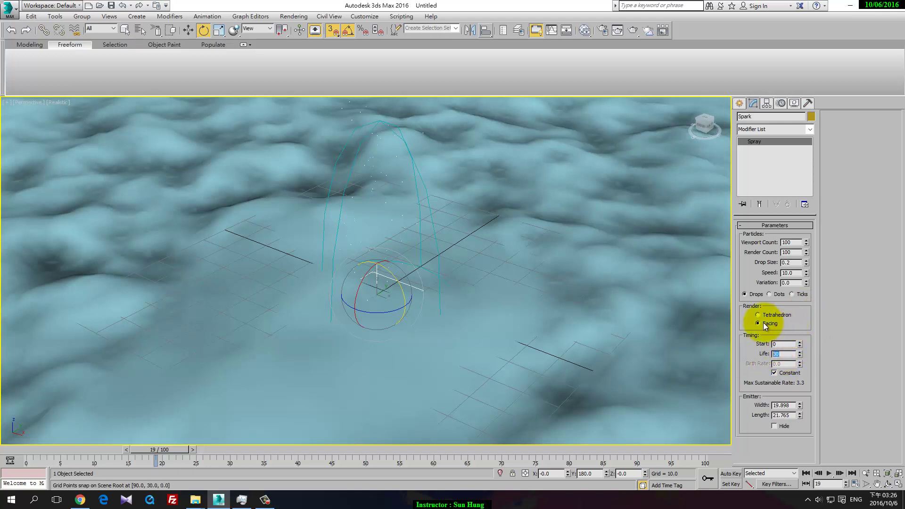
key(Return)
double_click(785, 345)
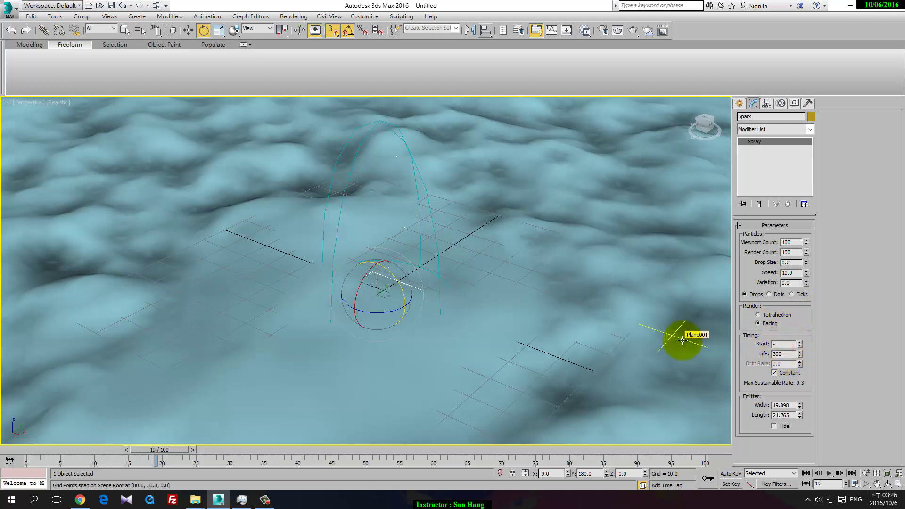
double_click(792, 272)
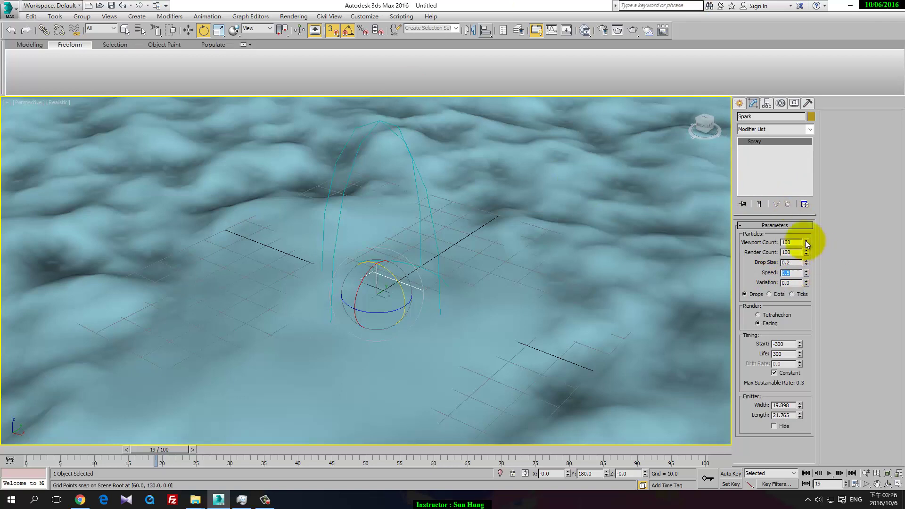
Step: Preview Spark at frame 6 and raise the Variation spinner to 0.22
drag(805, 242, 803, 196)
alt+middle_drag(353, 335, 360, 319)
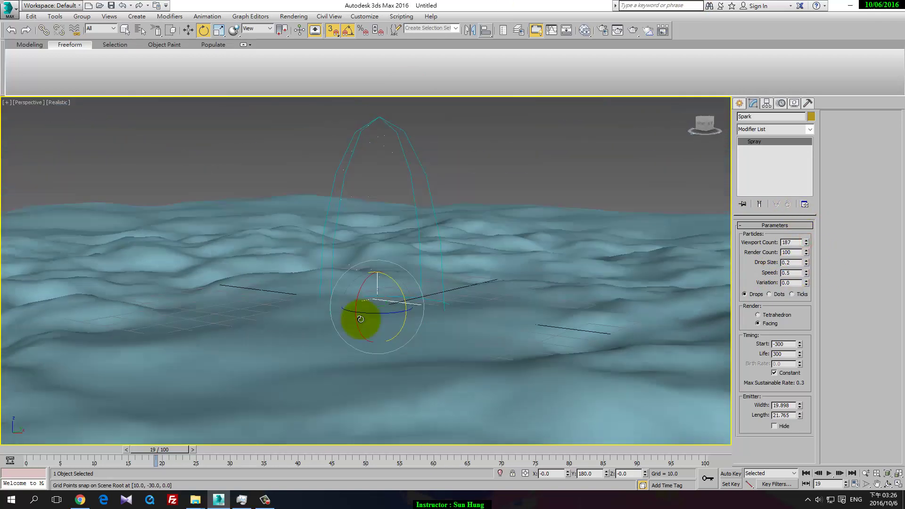
mouse_move(156, 449)
mouse_down()
mouse_move(95, 455)
mouse_move(121, 456)
mouse_up()
key(e)
scroll(448, 269, down, 2)
scroll(373, 263, down, 2)
scroll(373, 261, down, 2)
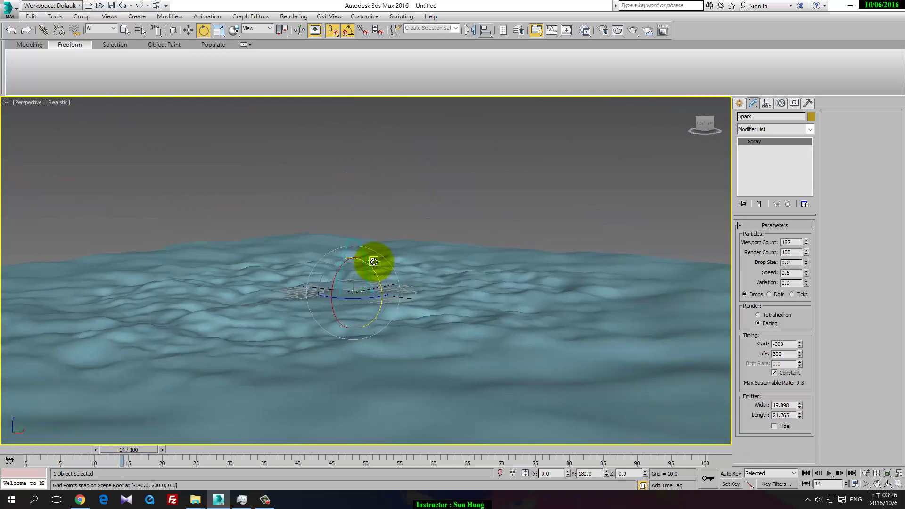
scroll(372, 262, up, 3)
scroll(353, 233, down, 1)
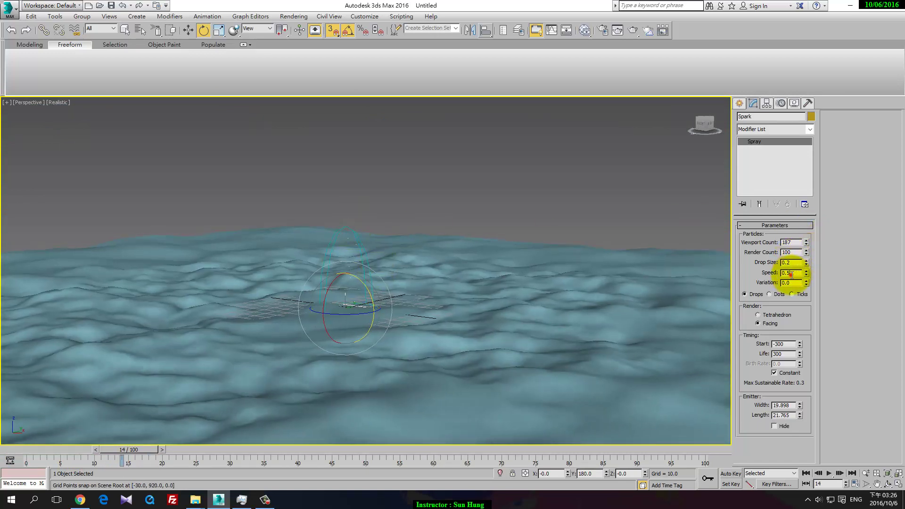
double_click(790, 272)
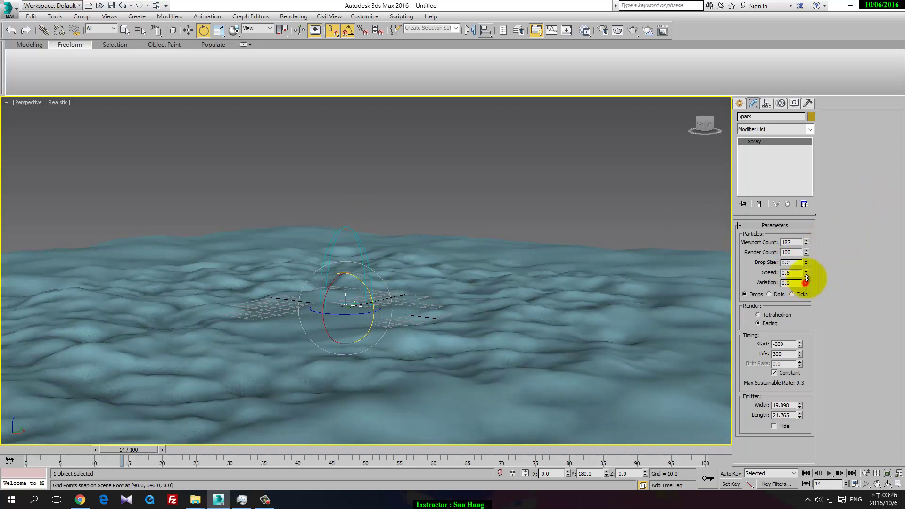
mouse_move(805, 283)
mouse_down()
mouse_move(811, 265)
mouse_move(699, 394)
mouse_move(666, 75)
mouse_up()
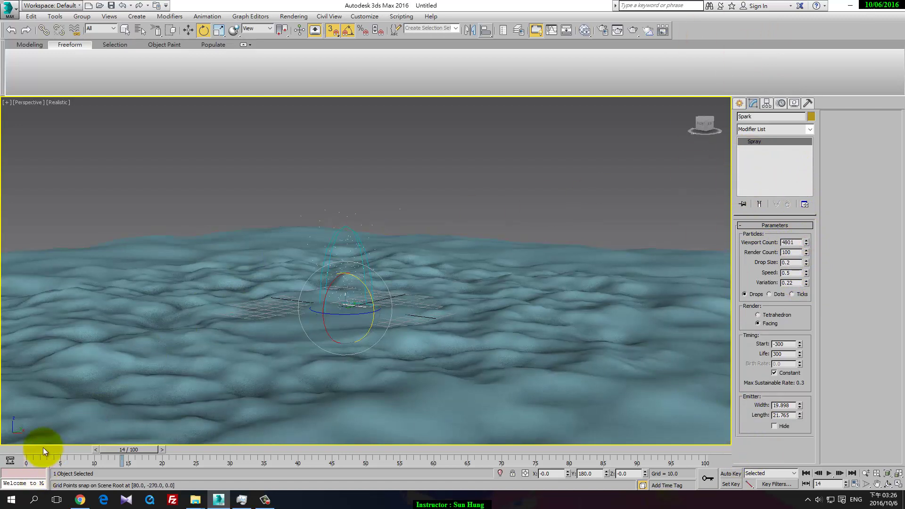
key(Home)
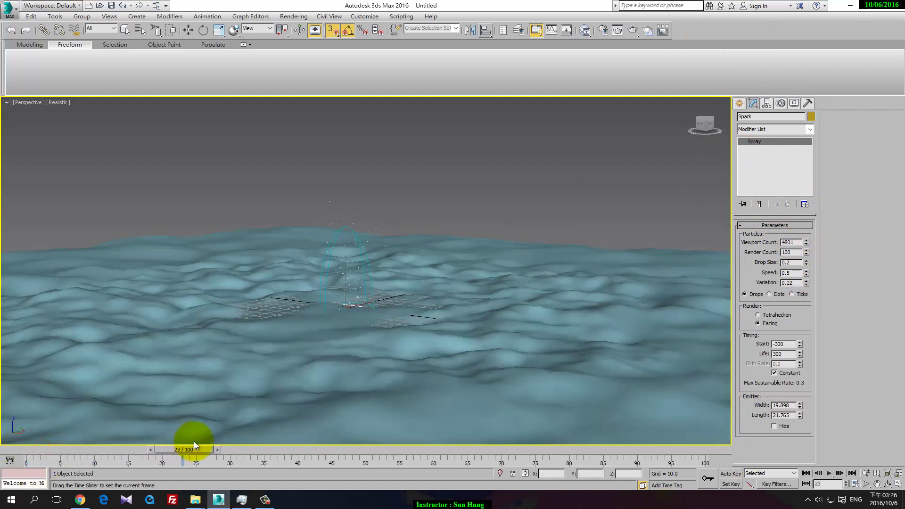
key(e)
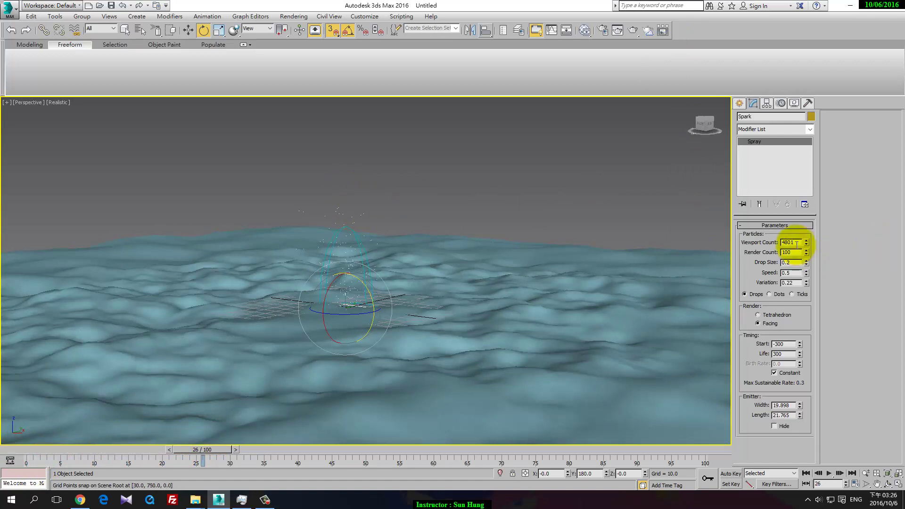
Step: Set Viewport Count and Render Count to 200 and Speed to 0.75
click(791, 242)
text(200)
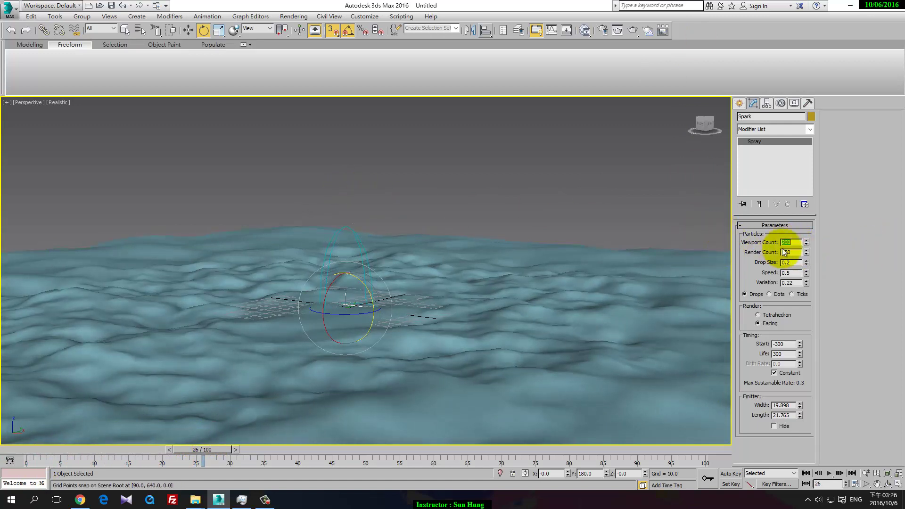
double_click(793, 252)
text(20)
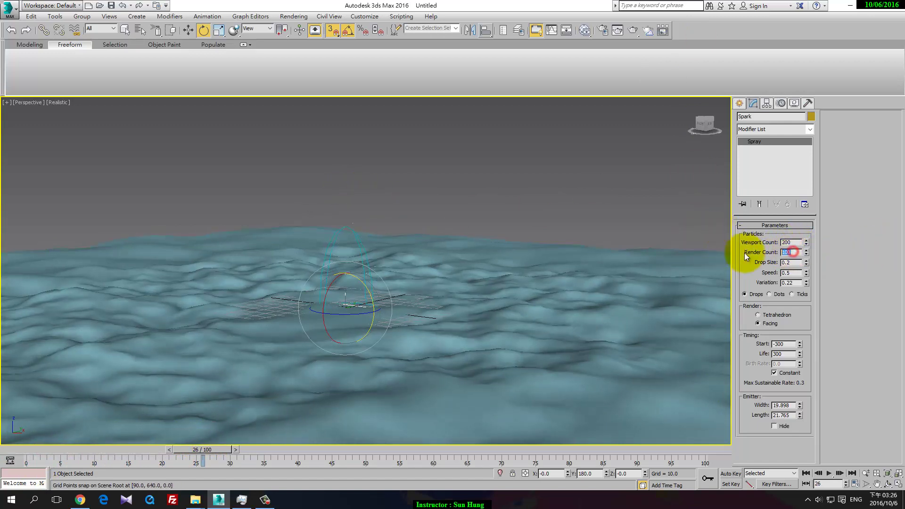
text(0)
double_click(792, 273)
text(0.7)
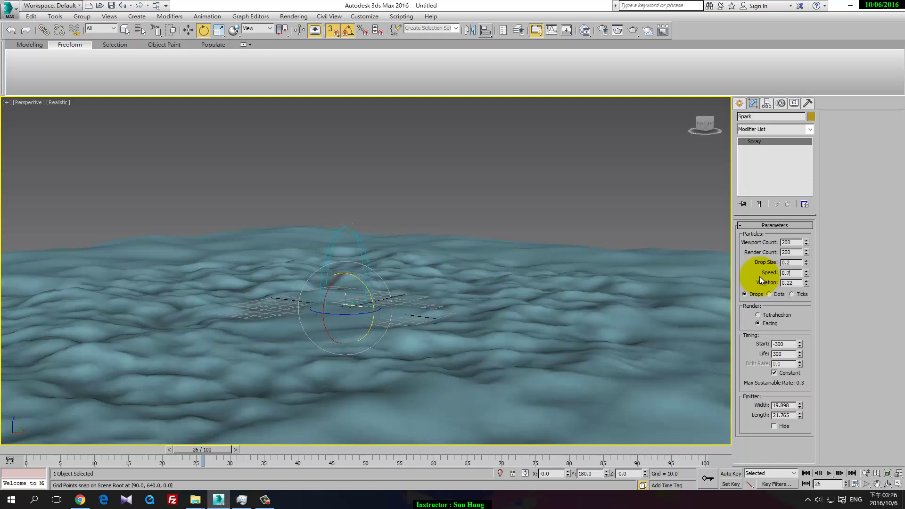
text(5)
key(Return)
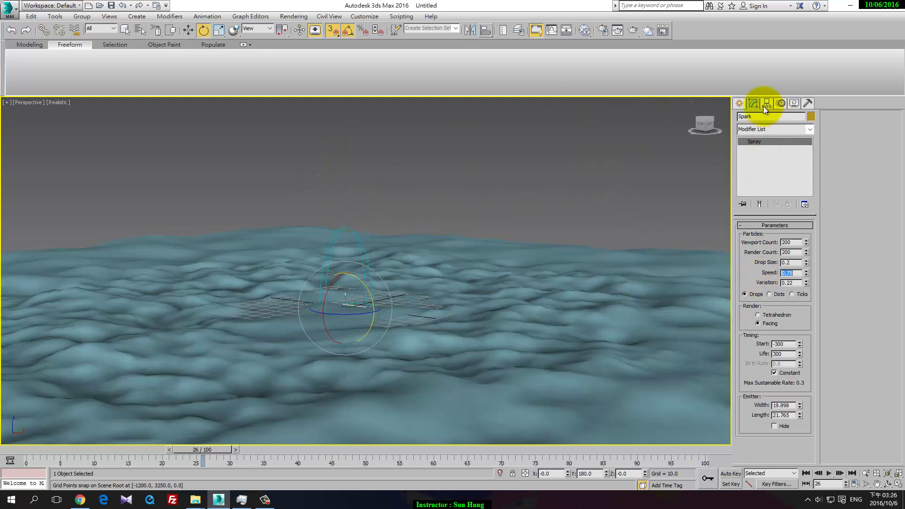
Step: Create a Wind001 force space warp beside the Spark emitter
click(739, 103)
click(798, 118)
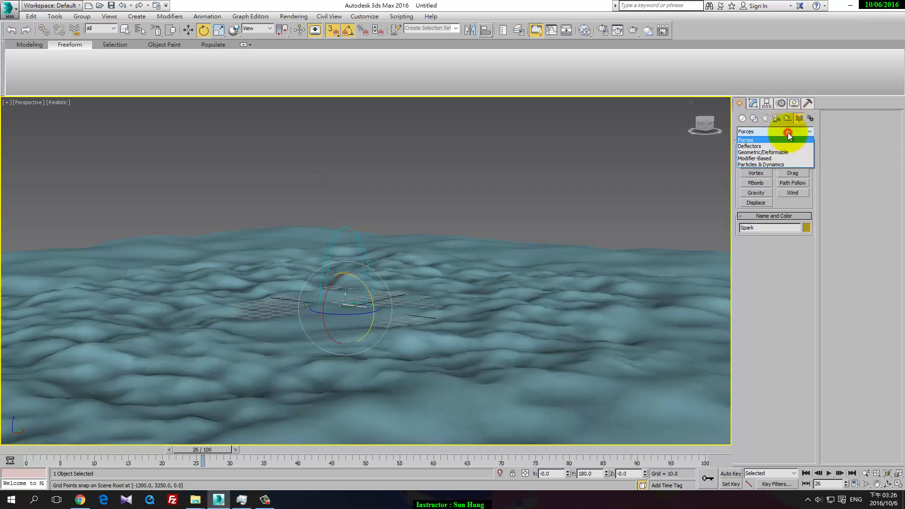
click(785, 142)
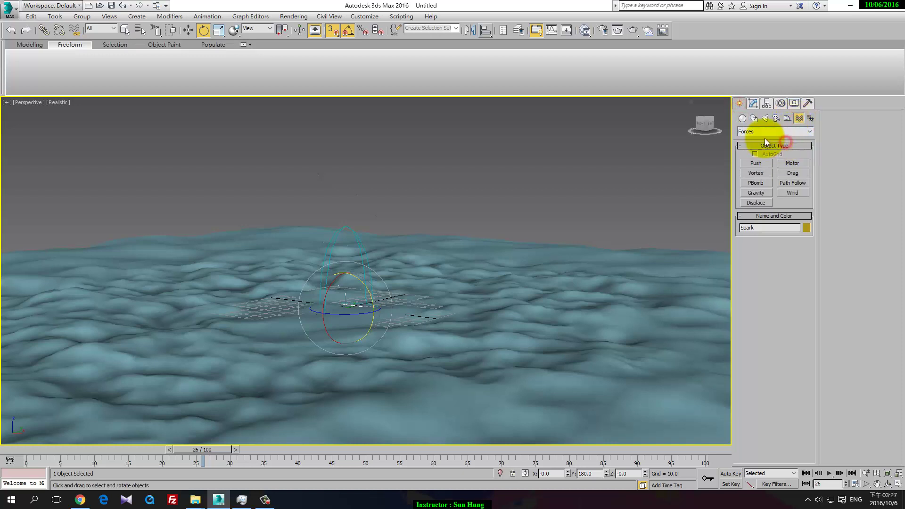
click(792, 193)
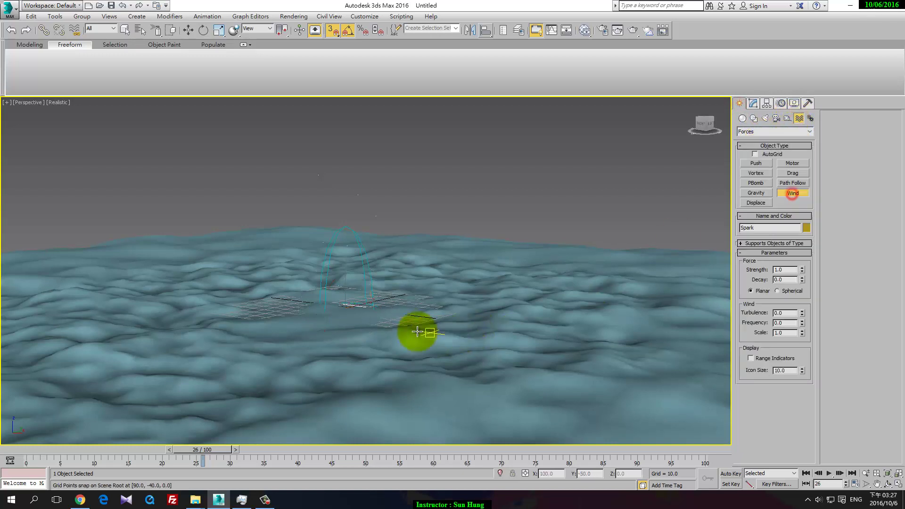
drag(398, 313, 411, 314)
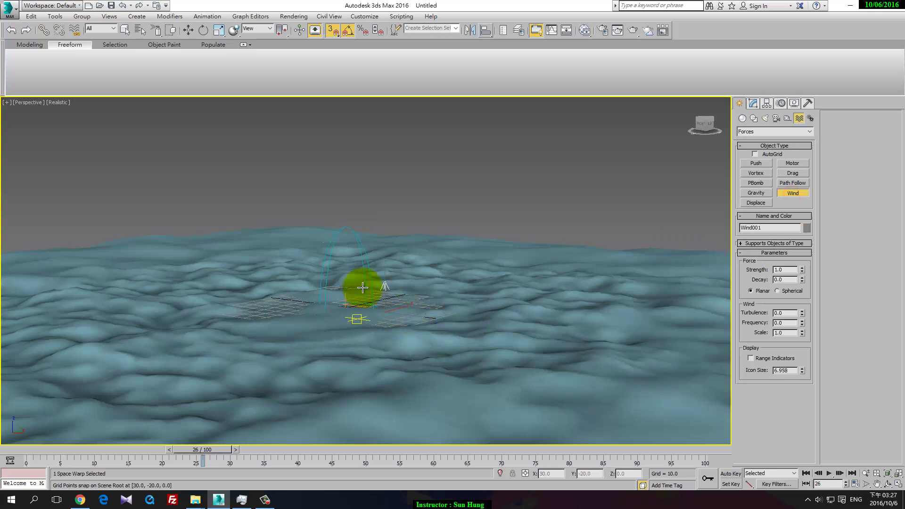
Step: Set Wind001's Strength to 0 and Turbulence to 0.25
double_click(784, 269)
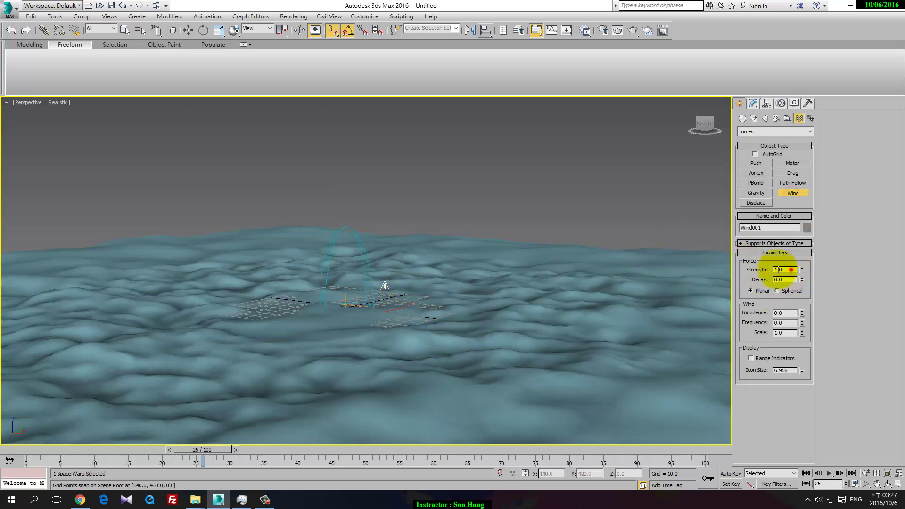
text(0)
key(Return)
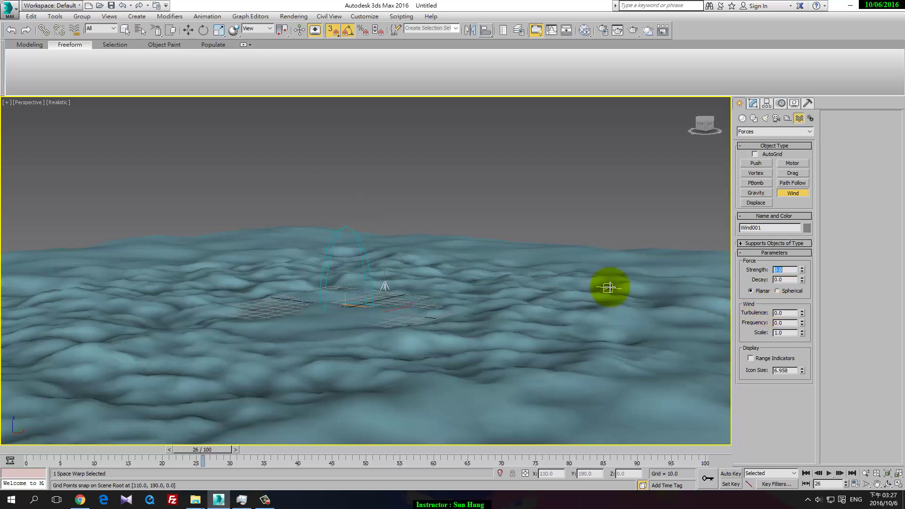
double_click(786, 313)
text(0)
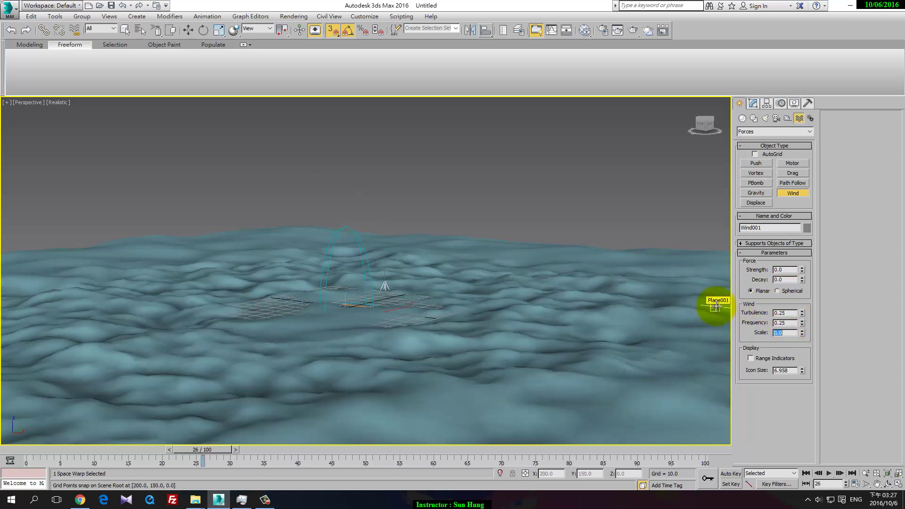
text(0.)
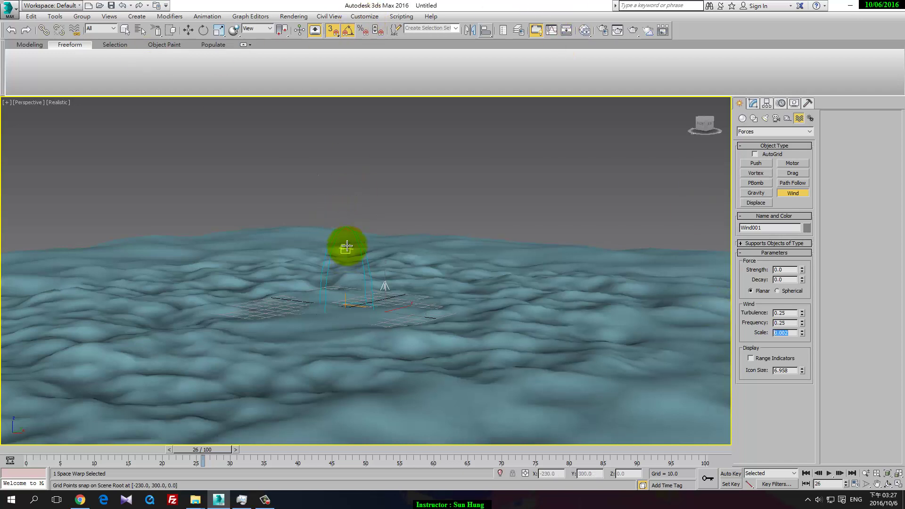
Step: Bind Wind001 to the Spark particles with Bind to Space Warp
click(76, 32)
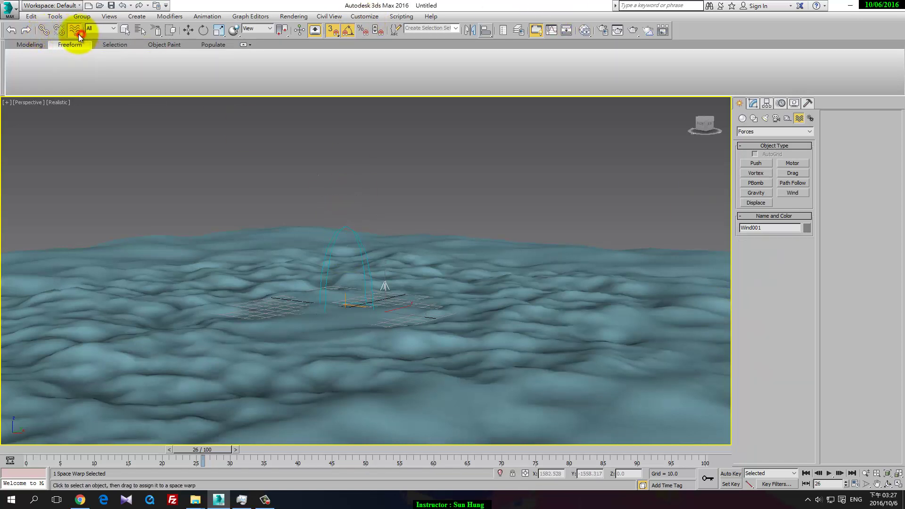
mouse_move(385, 285)
mouse_down()
mouse_move(381, 230)
mouse_move(343, 296)
mouse_up()
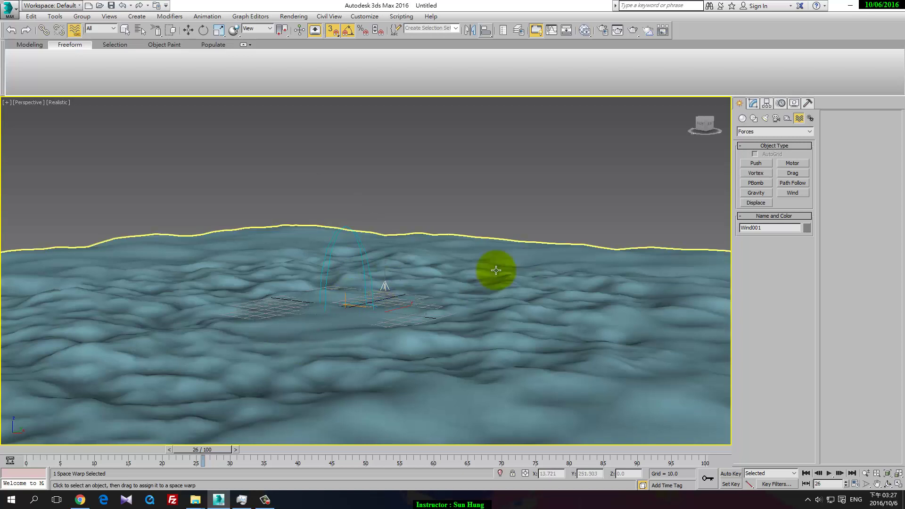
click(437, 203)
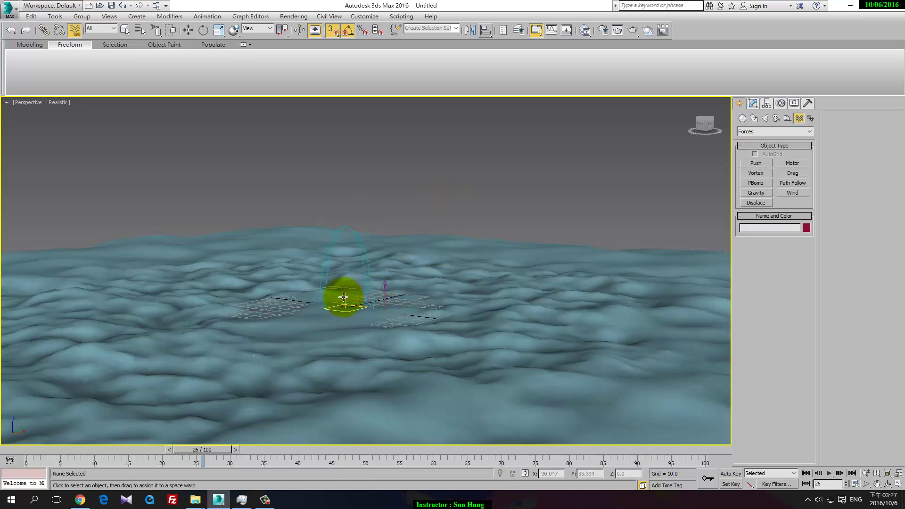
click(342, 297)
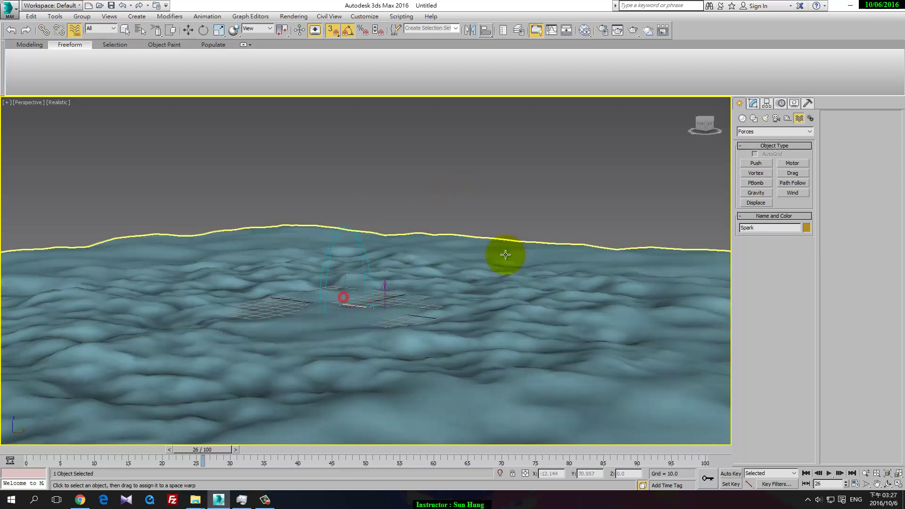
Step: Display Spark's particles as Ticks and scrub to frame 100 to check the drift
click(754, 103)
click(766, 150)
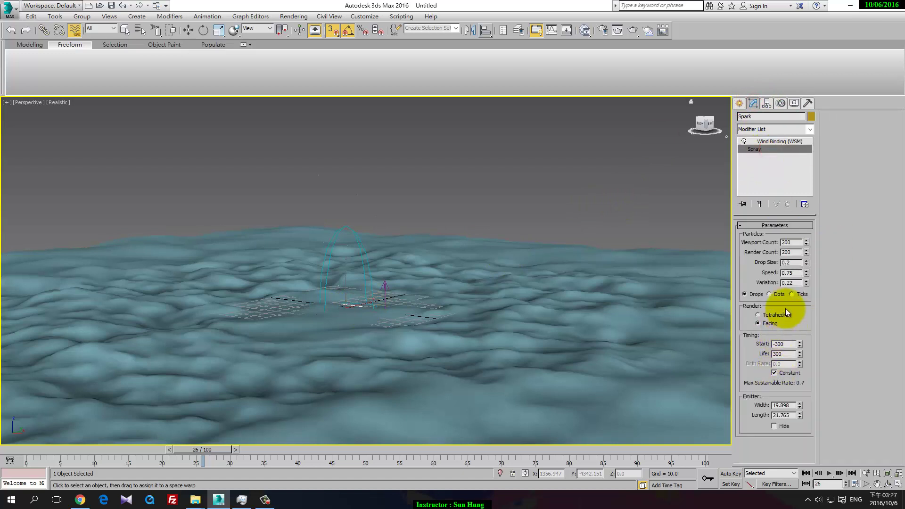
click(791, 294)
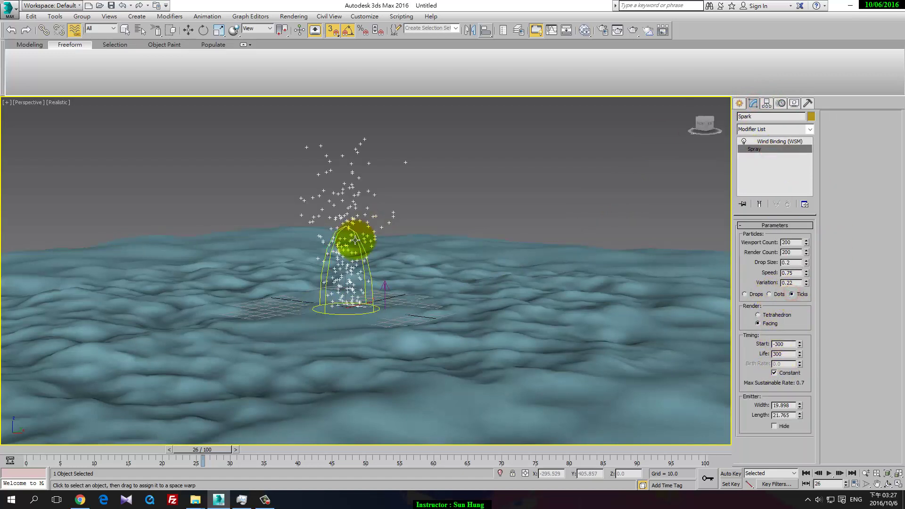
mouse_move(203, 452)
mouse_down()
mouse_move(36, 448)
mouse_move(439, 449)
mouse_move(231, 449)
mouse_up()
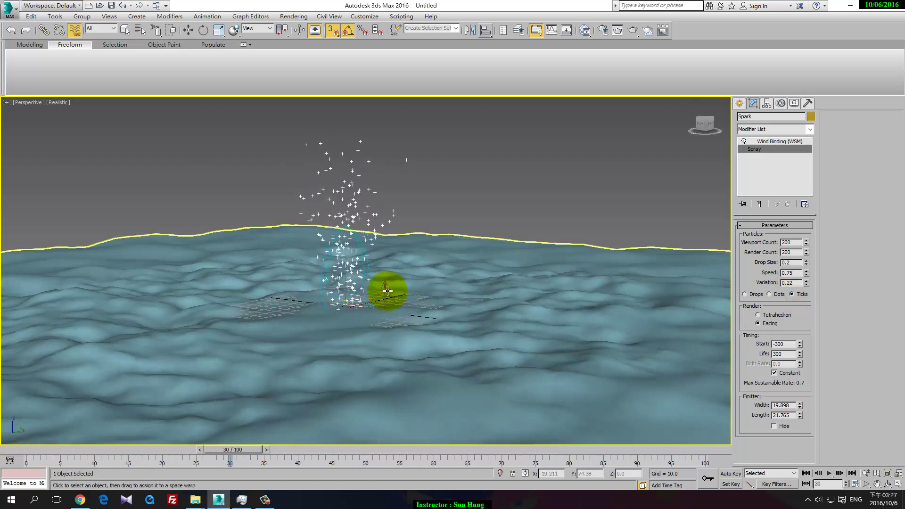
click(773, 141)
drag(231, 449, 692, 442)
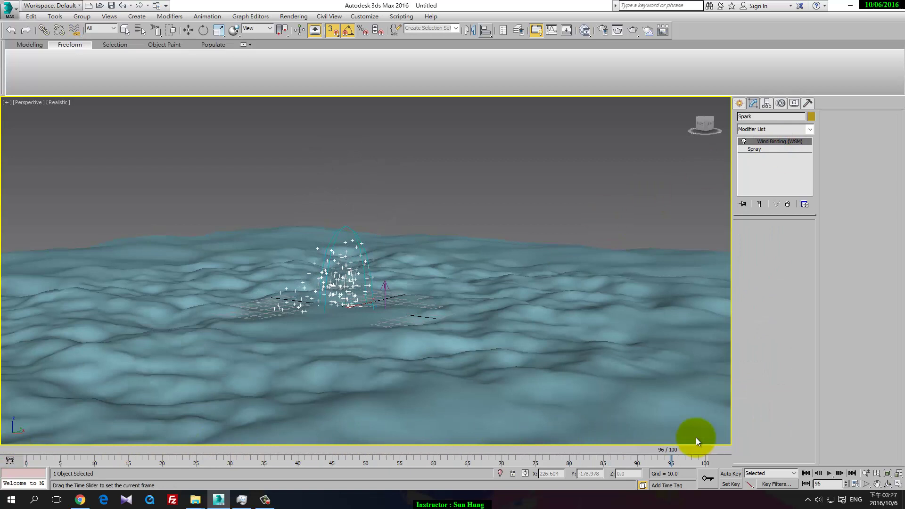
click(384, 290)
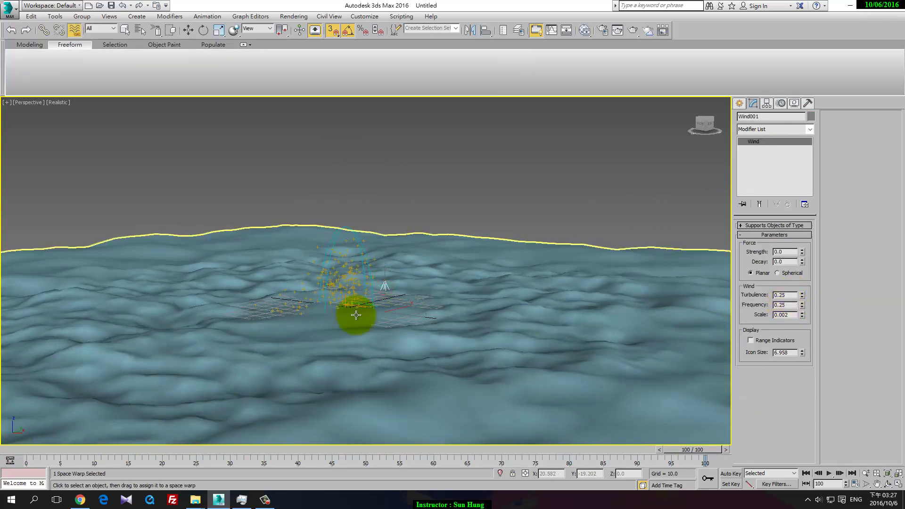
click(740, 104)
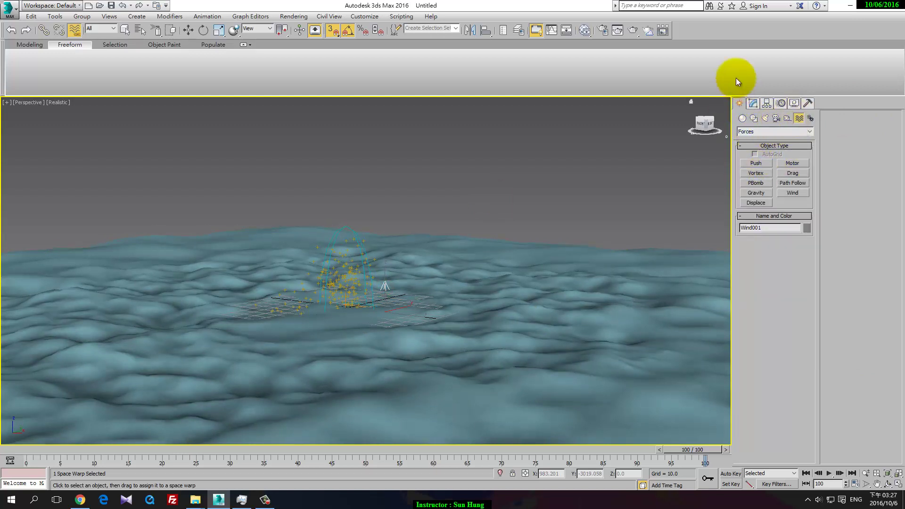
Step: In Slate, create a Standard material with a Particle Age map on Self-Illumination
click(584, 30)
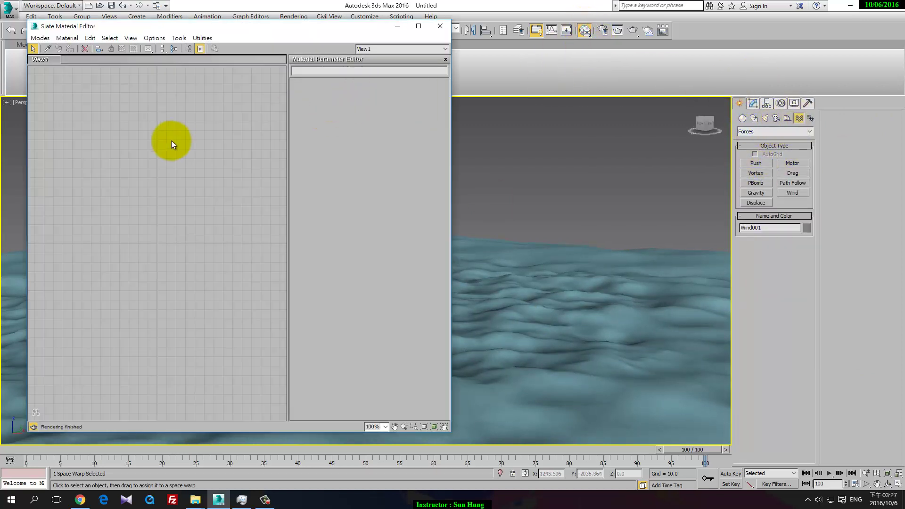
right_click(168, 88)
mouse_move(202, 93)
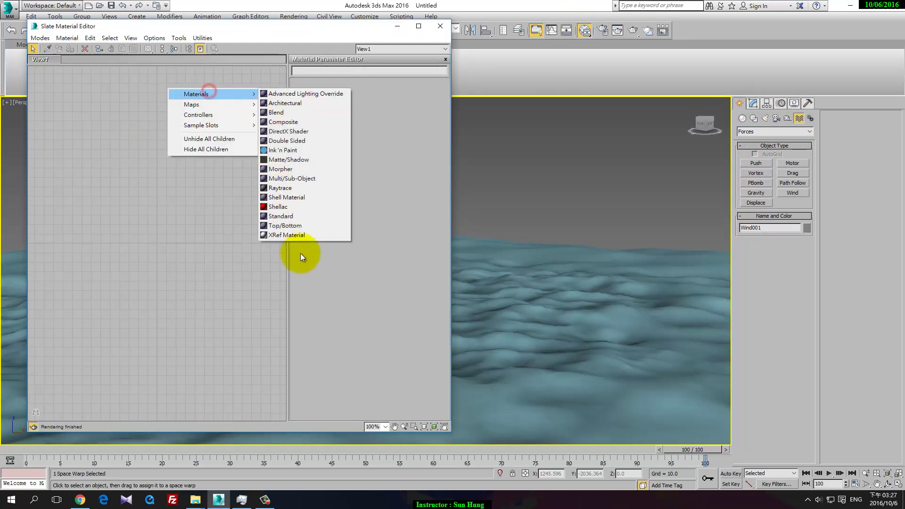
click(298, 215)
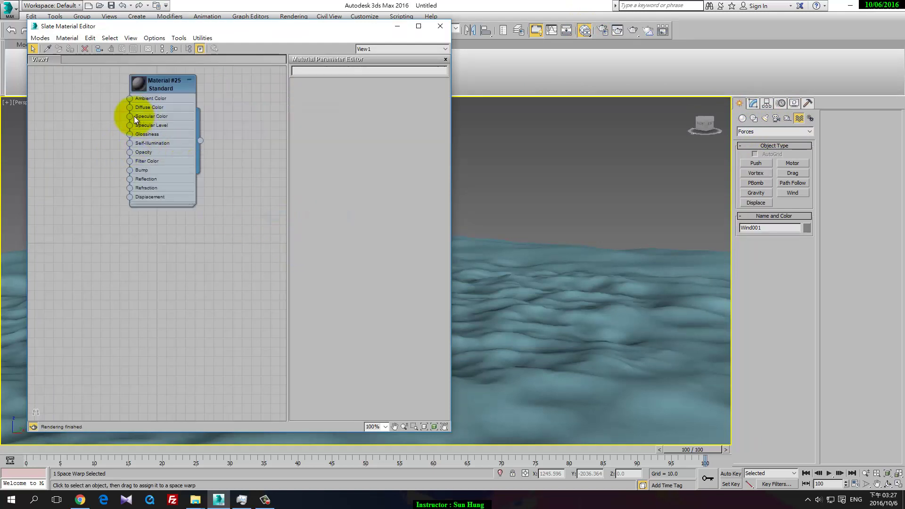
drag(130, 142, 92, 133)
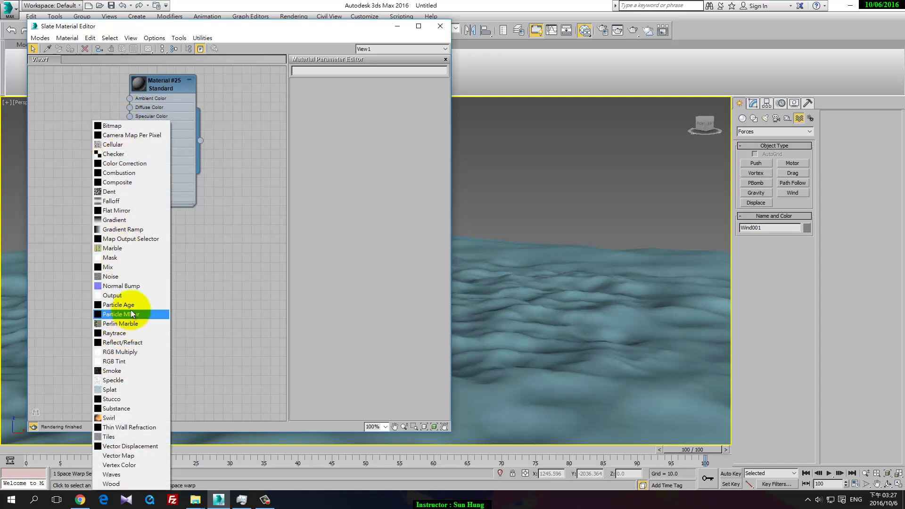
click(130, 307)
drag(163, 85, 229, 104)
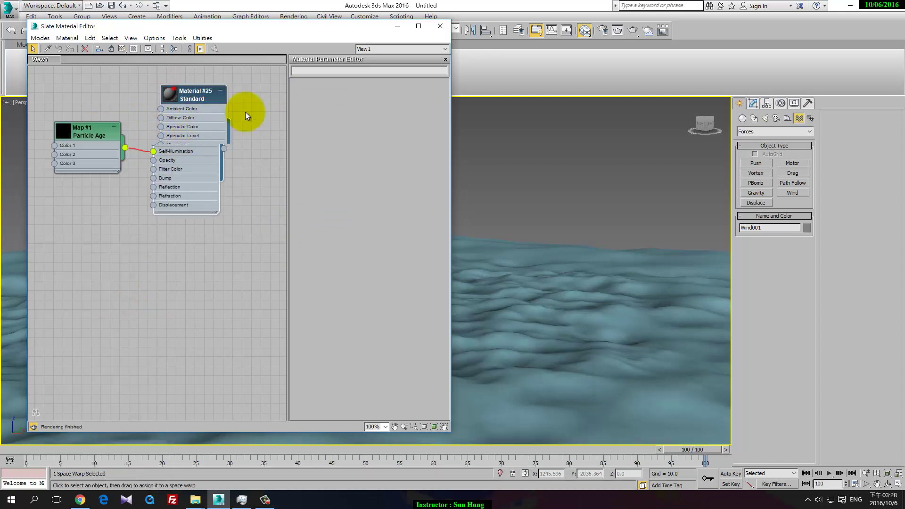
double_click(65, 128)
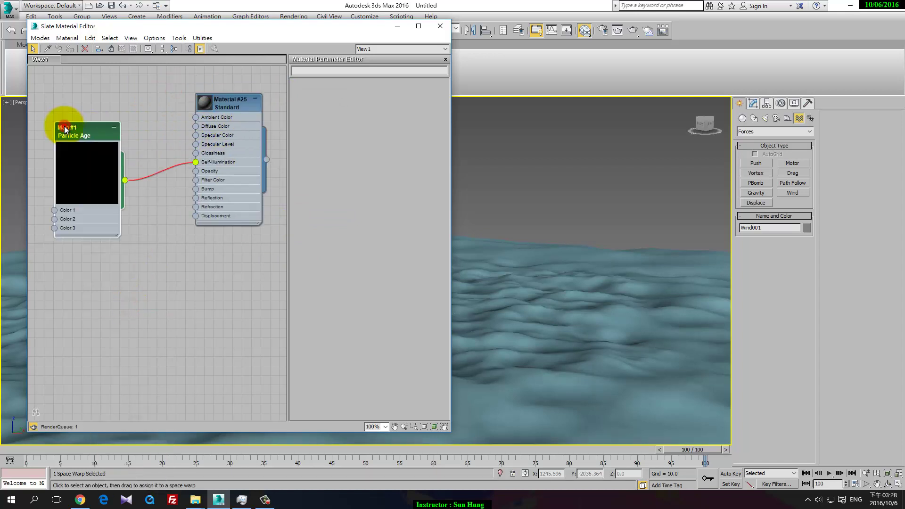
double_click(85, 140)
Step: Set the Particle Age colours to yellow, orange-red and dark red
click(346, 99)
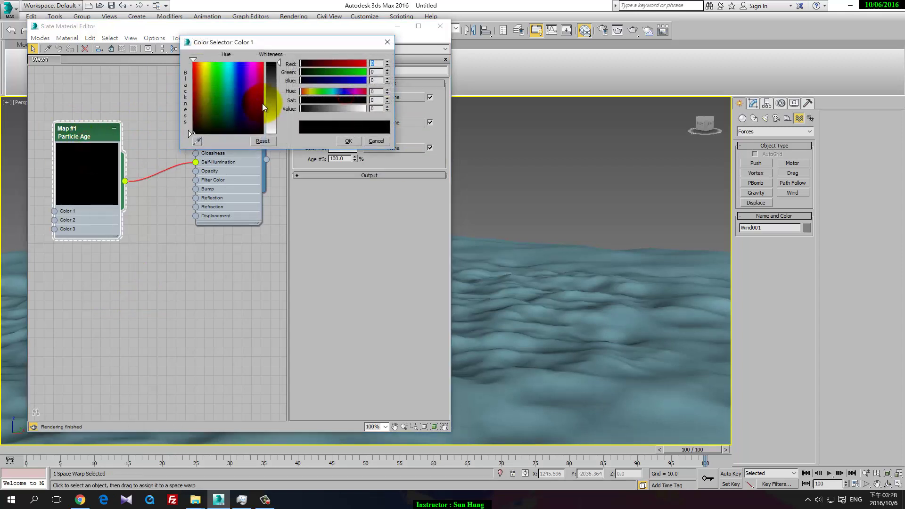
drag(220, 62, 205, 65)
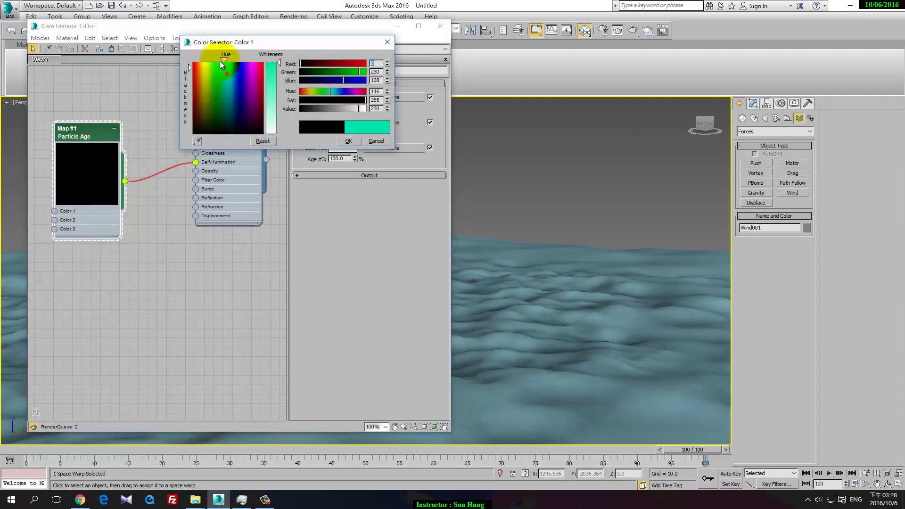
click(348, 141)
click(343, 122)
mouse_move(232, 99)
mouse_down()
mouse_move(215, 62)
mouse_move(196, 65)
mouse_up()
drag(279, 98, 278, 84)
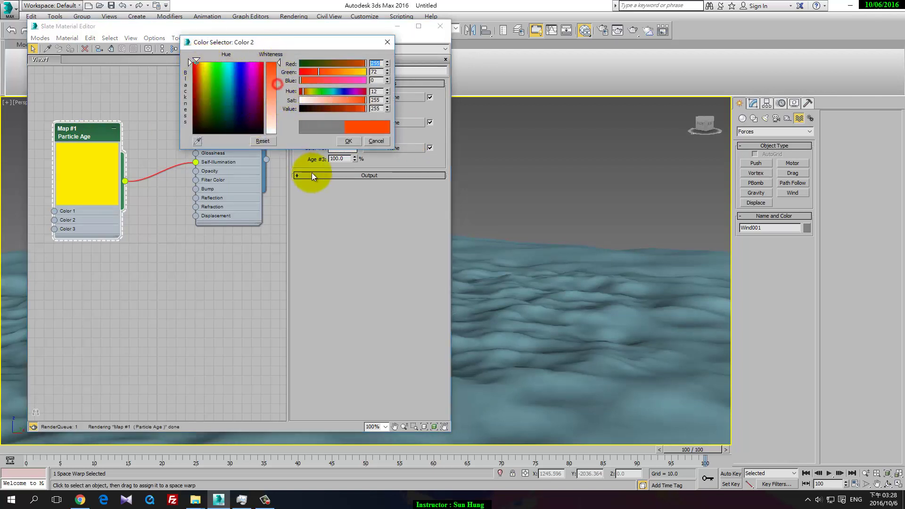
click(347, 141)
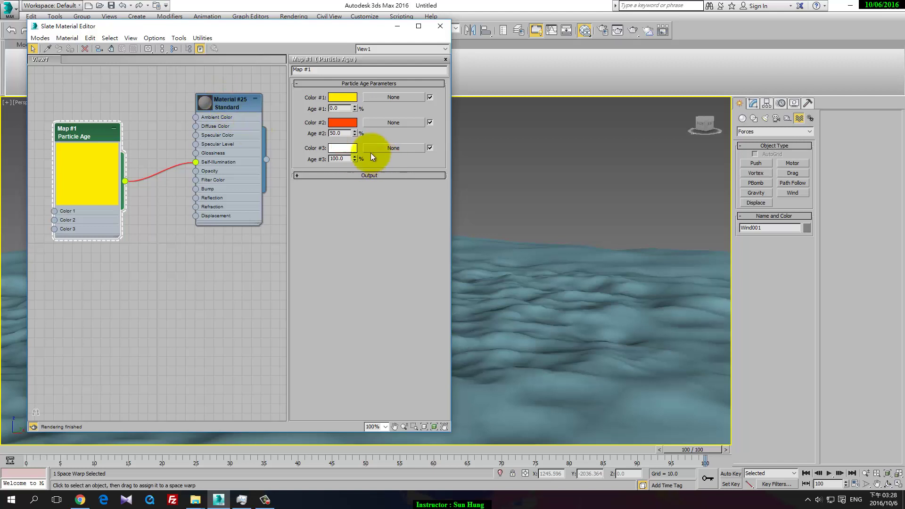
click(346, 148)
click(344, 148)
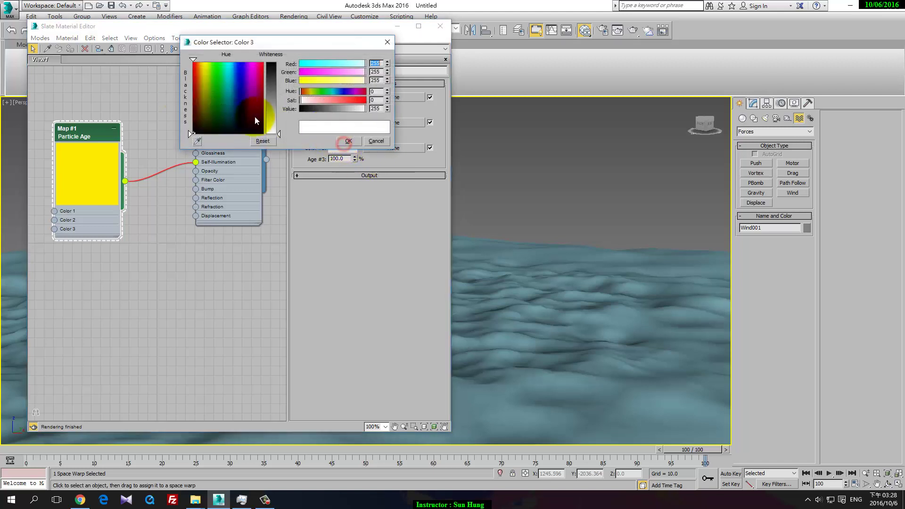
drag(279, 92, 277, 59)
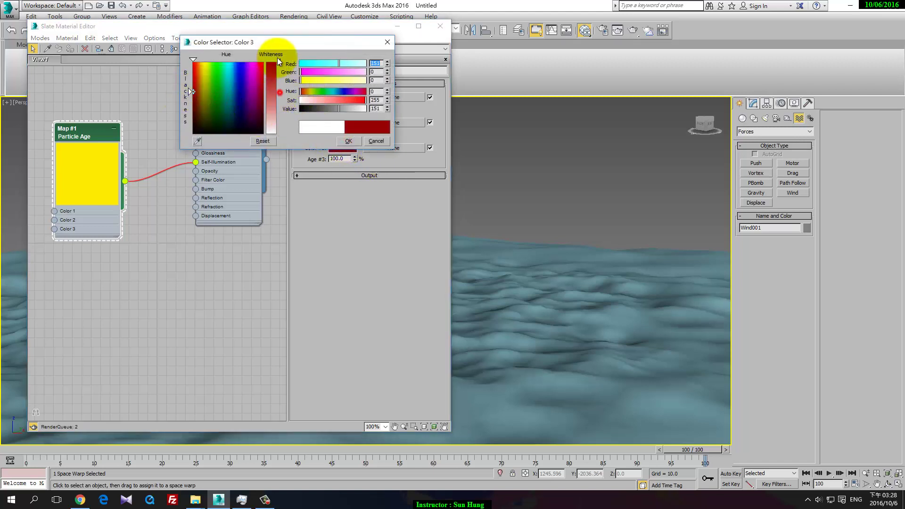
click(352, 141)
Step: Wire the Particle Age map (Map #1) into Material #25's Diffuse Color
click(234, 109)
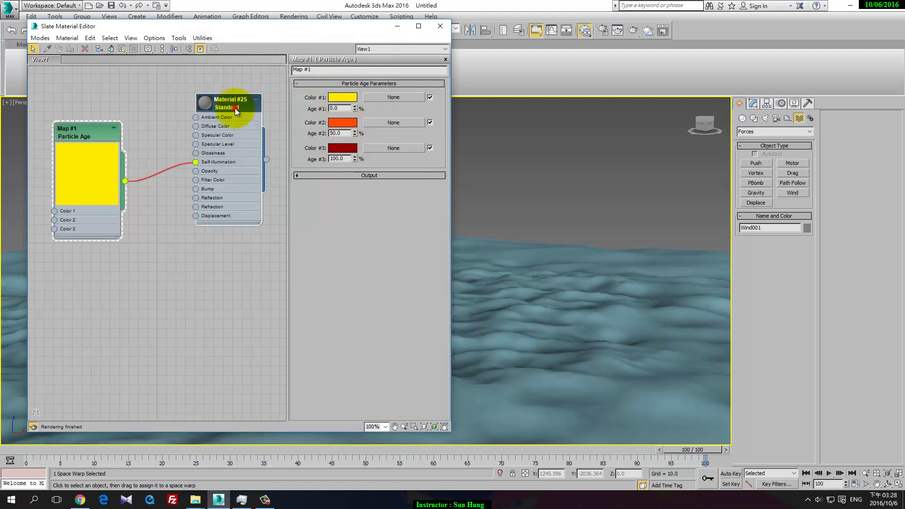
drag(124, 180, 200, 126)
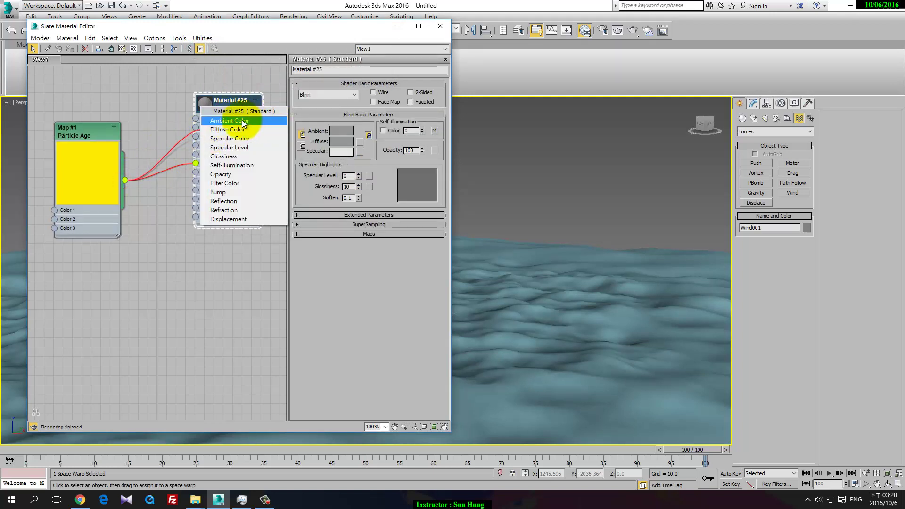
click(238, 128)
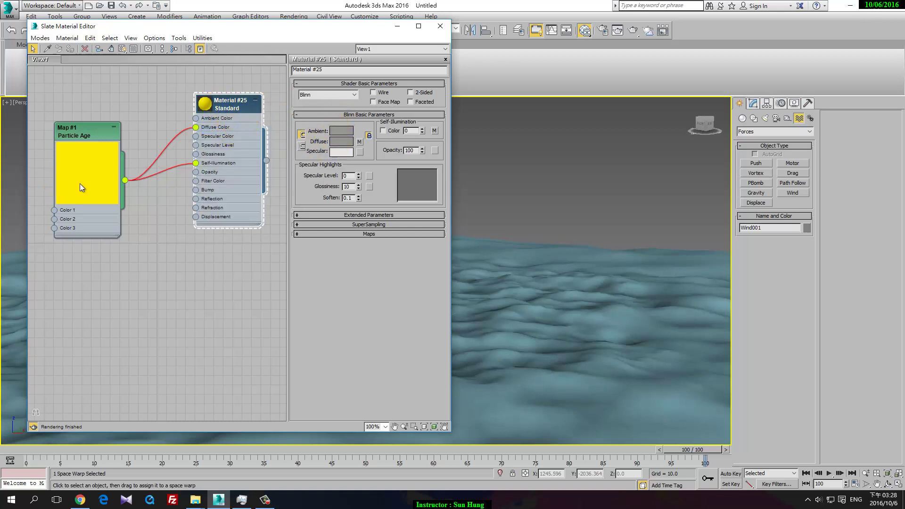
click(91, 128)
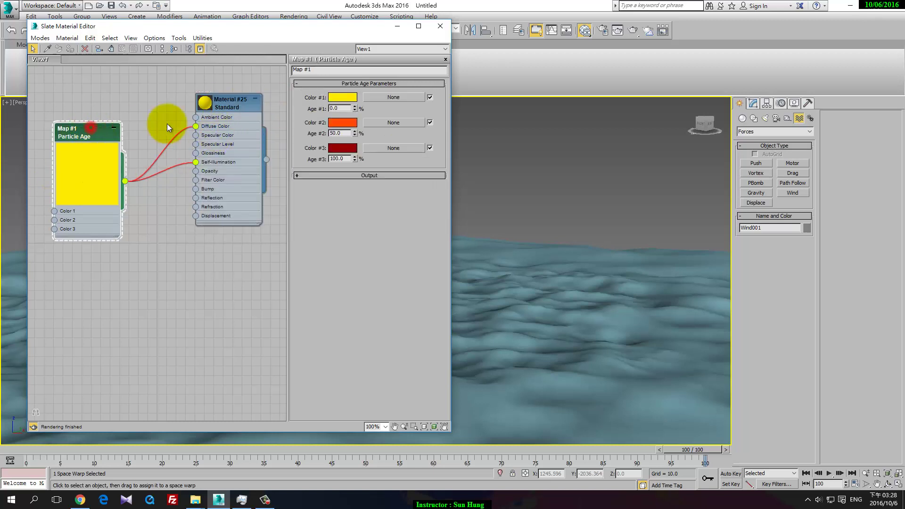
Step: Set the Particle Age map's Age #1 to 5 and Age #2 to 45
double_click(343, 108)
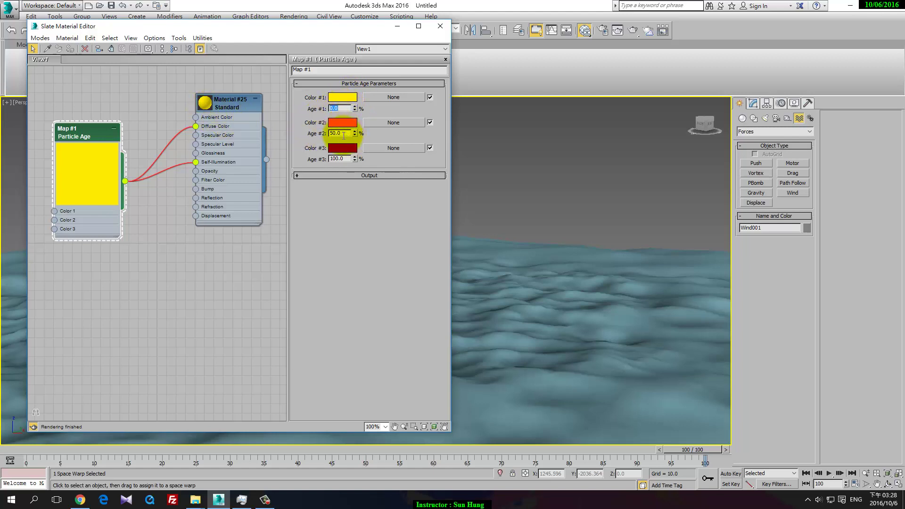
text(5)
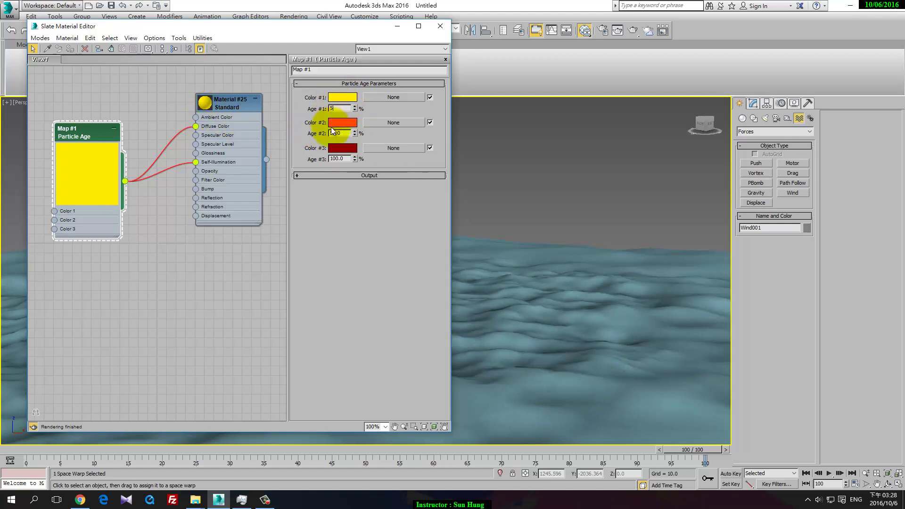
key(Tab)
text(45)
key(Return)
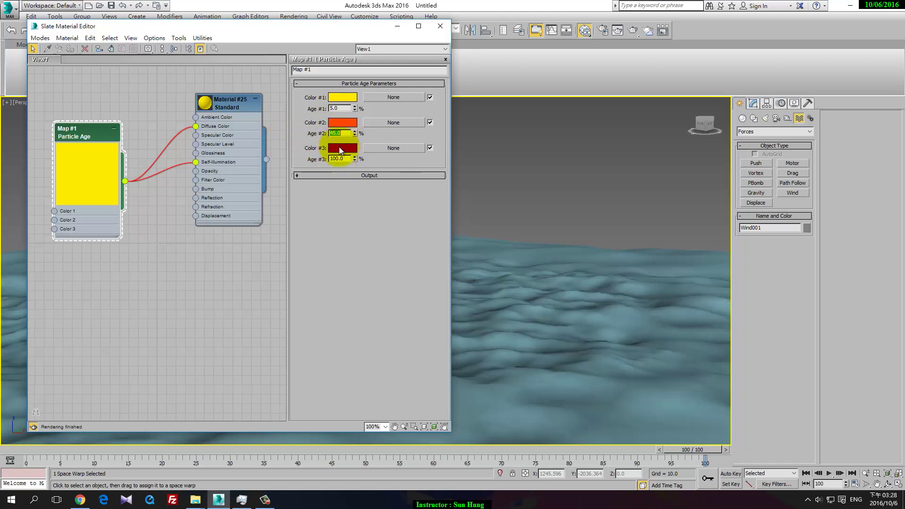
key(Tab)
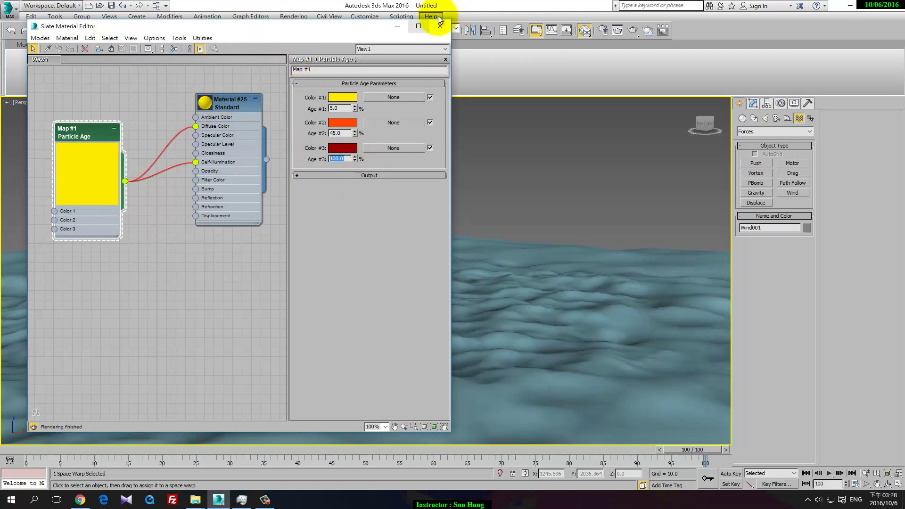
drag(327, 27, 706, 74)
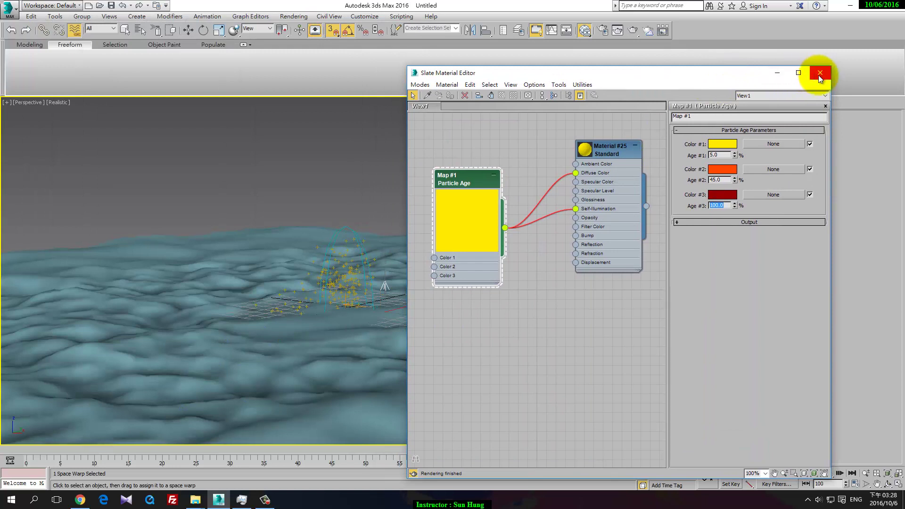
Step: Close the material editor and draw a first Spray emitter on the terrain
click(820, 74)
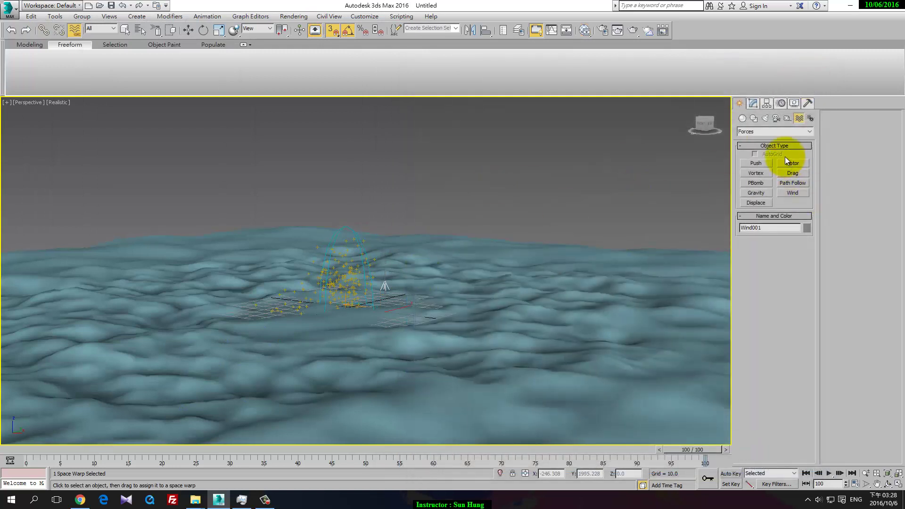
click(742, 120)
click(773, 131)
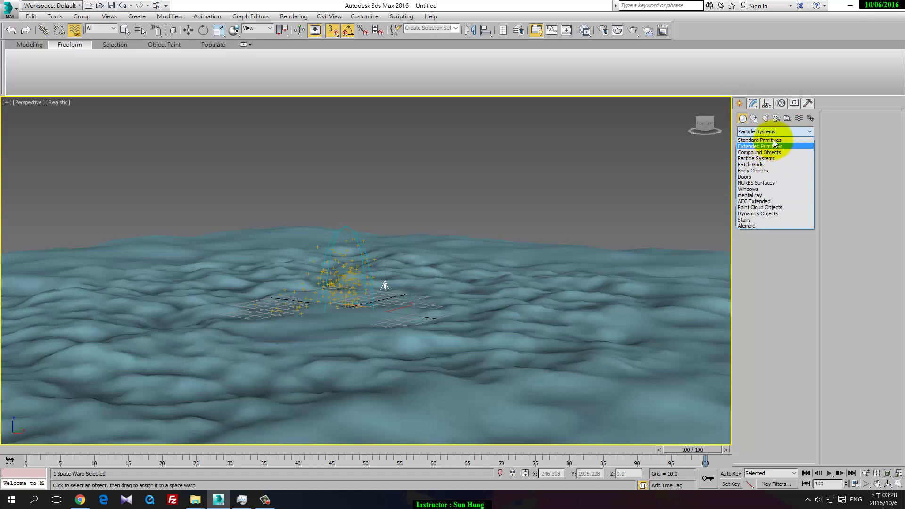
click(765, 157)
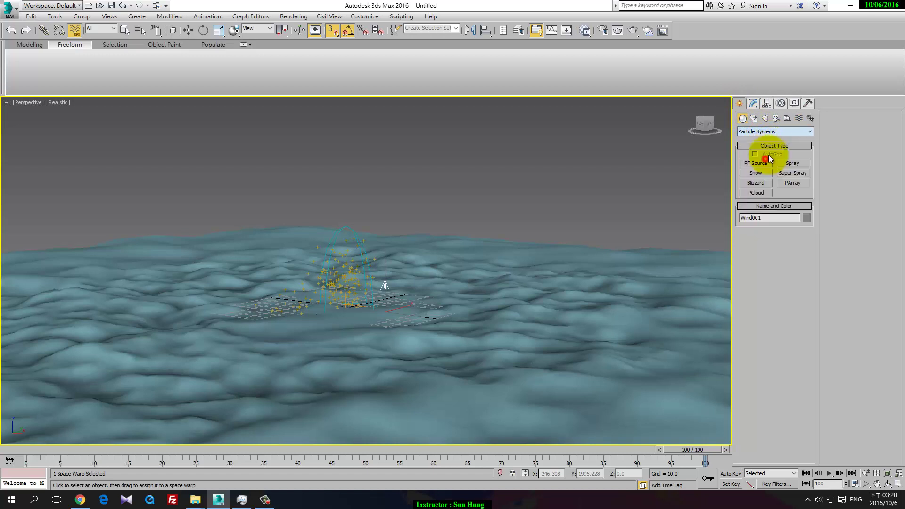
click(793, 163)
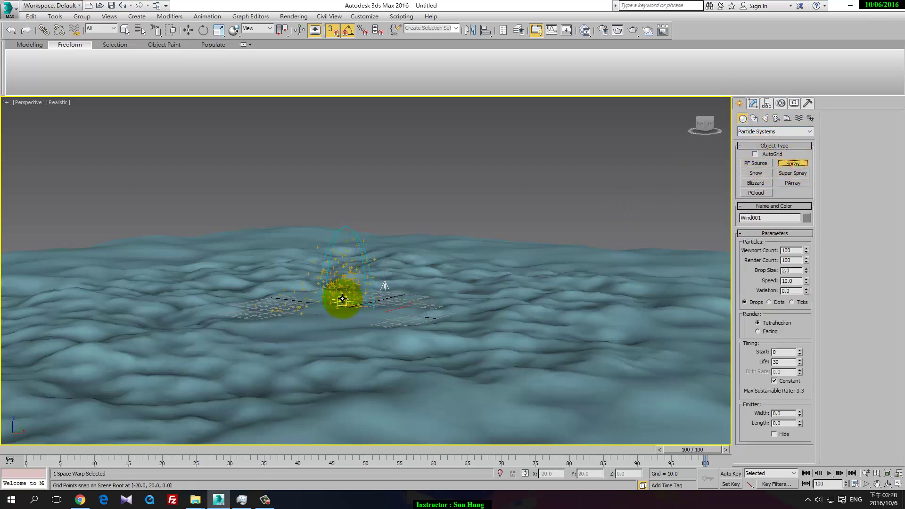
drag(342, 299, 329, 319)
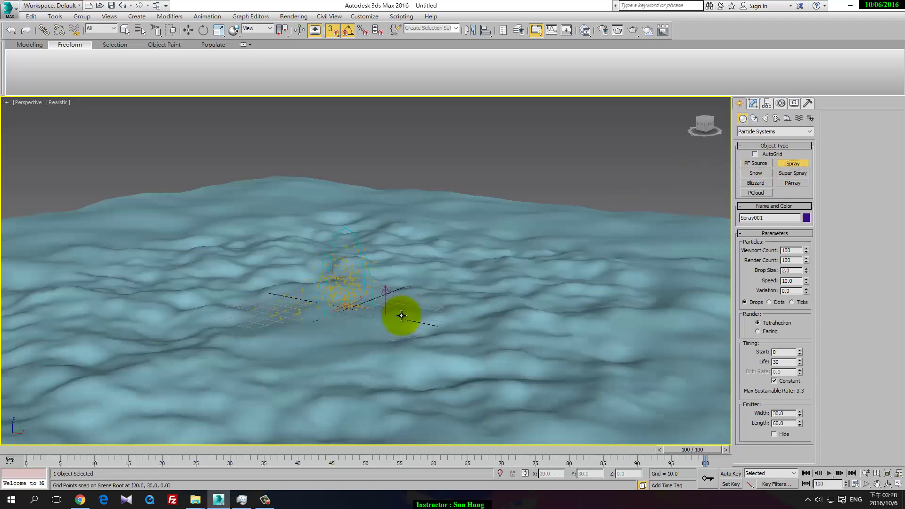
Step: Draw a smaller second Spray emitter, Spray002, and rotate it 180° to spray upward
alt+middle_drag(398, 313, 404, 292)
scroll(337, 327, up, 5)
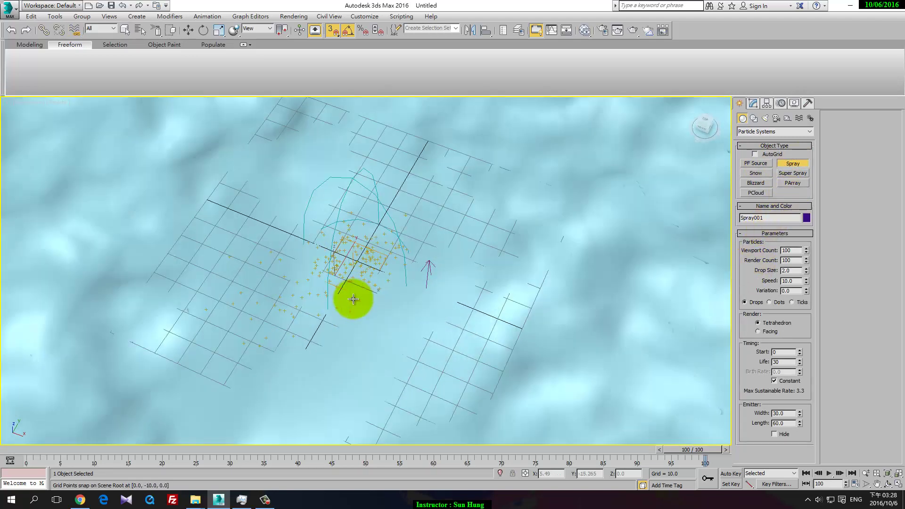
middle_drag(337, 326, 343, 253)
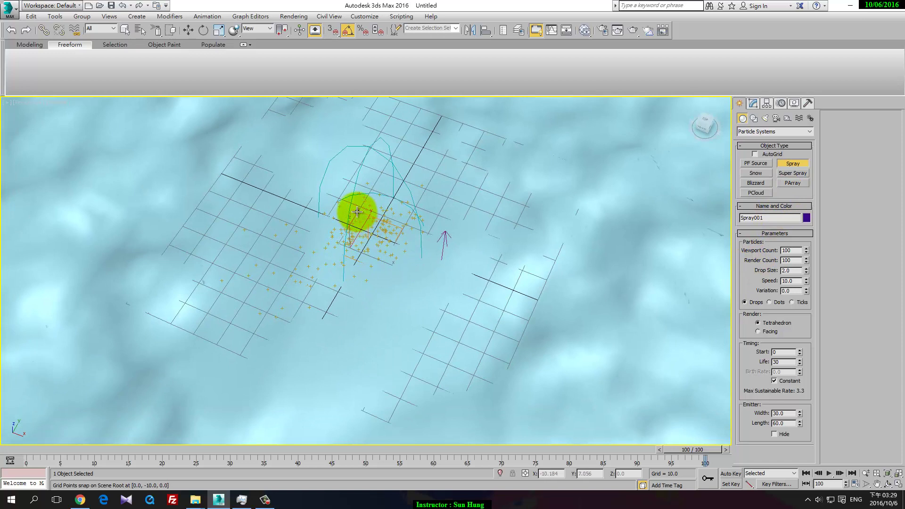
drag(356, 212, 387, 271)
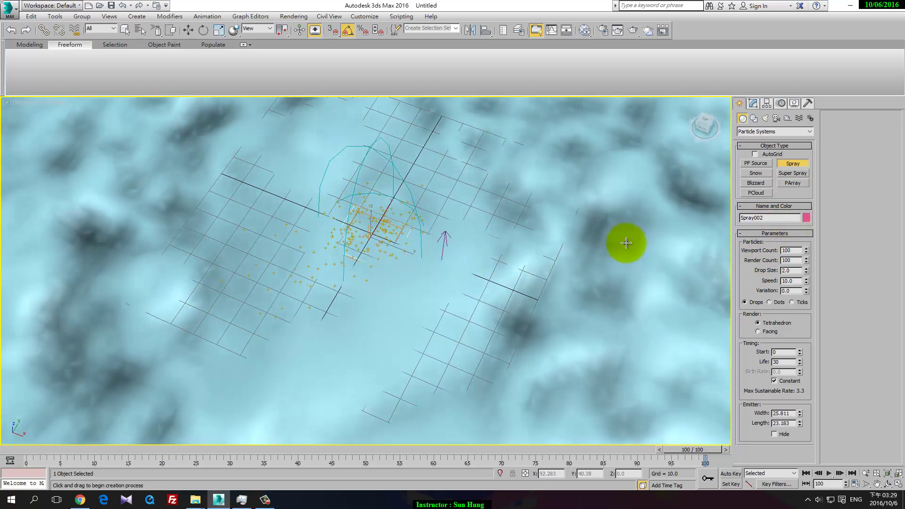
key(e)
drag(377, 226, 432, 284)
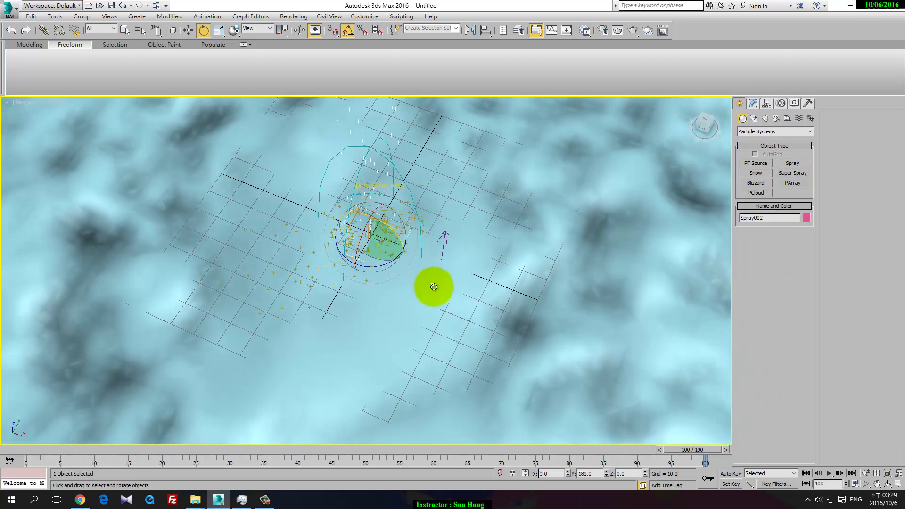
alt+middle_drag(501, 262, 463, 273)
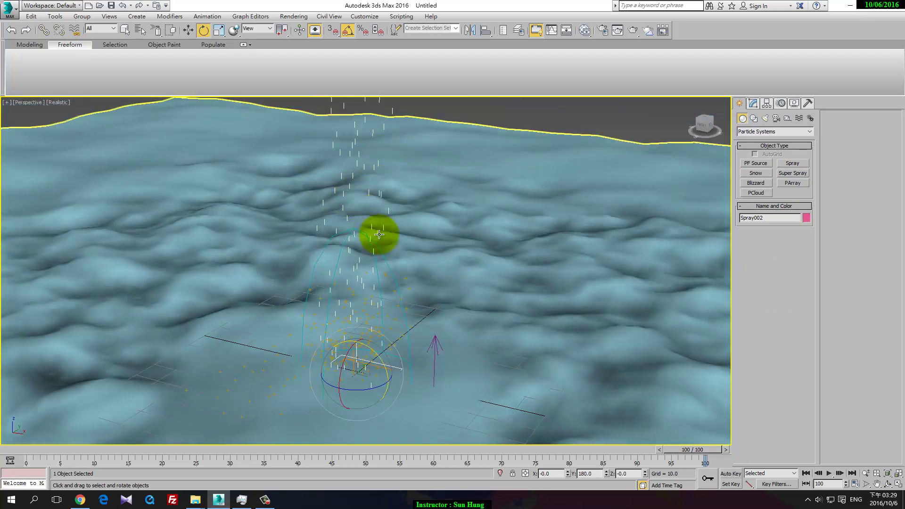
Step: Set Spray002 to Life 250, Start -250, Speed 1.0 and speed variation about 0.195
click(758, 106)
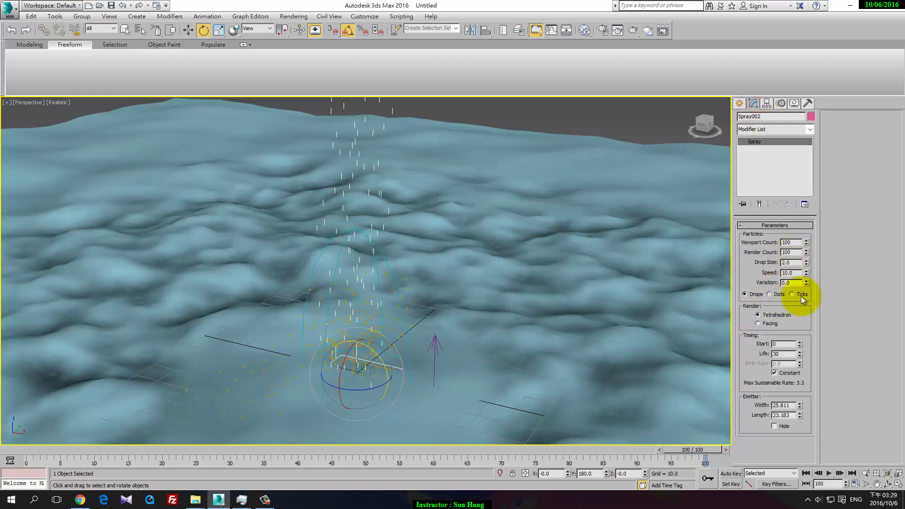
click(768, 323)
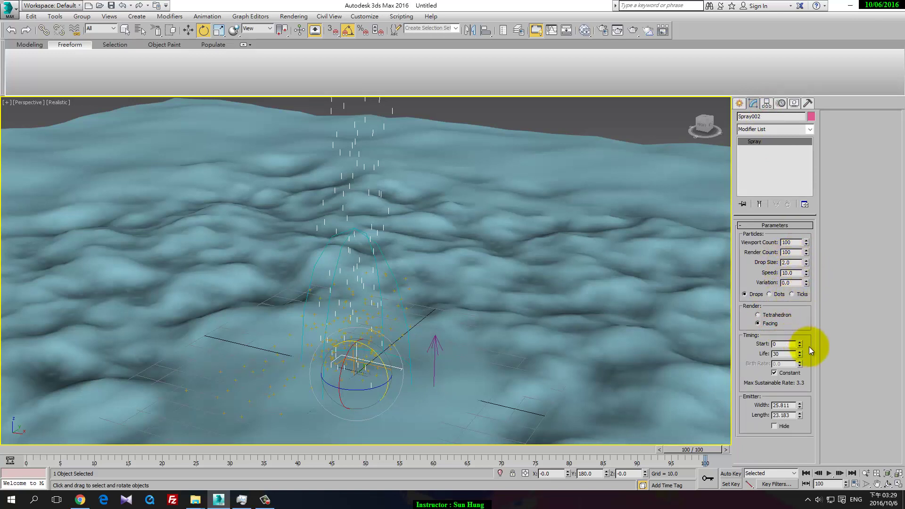
double_click(782, 354)
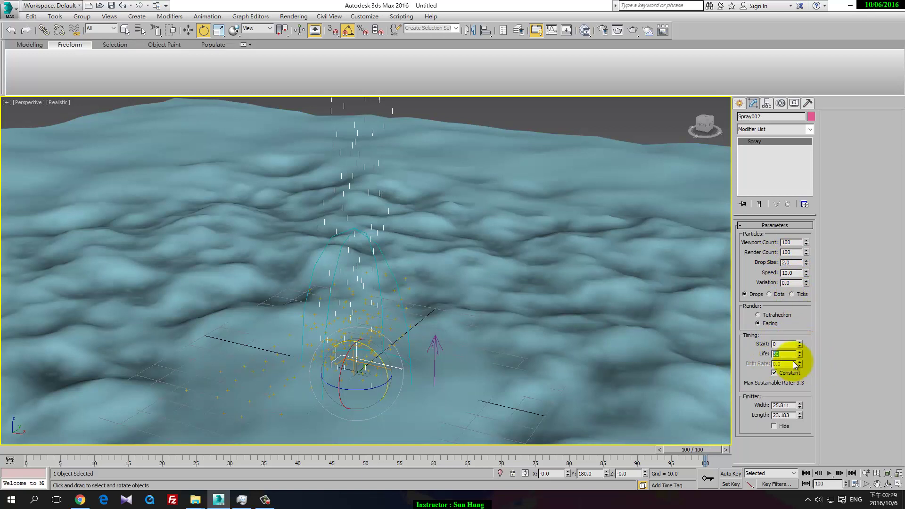
text(250)
click(785, 343)
text(-25)
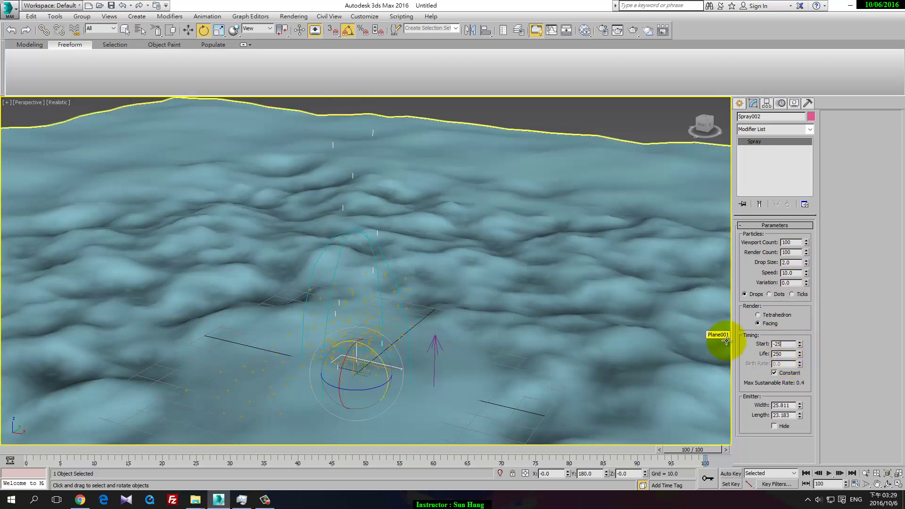
text(0)
key(Return)
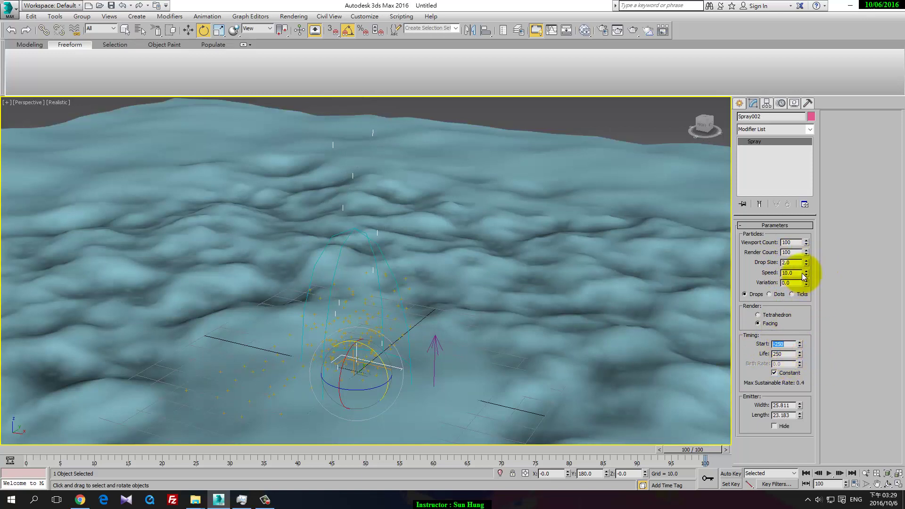
double_click(794, 273)
text(1)
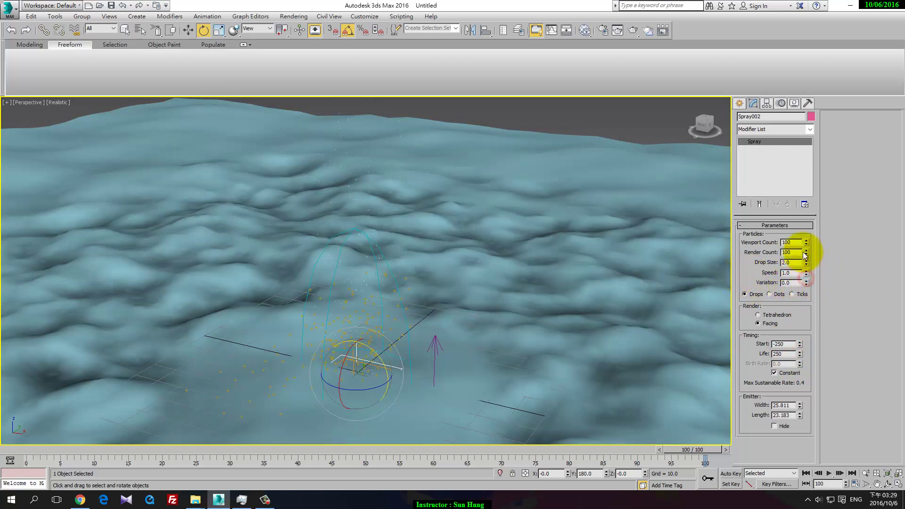
drag(806, 283, 799, 298)
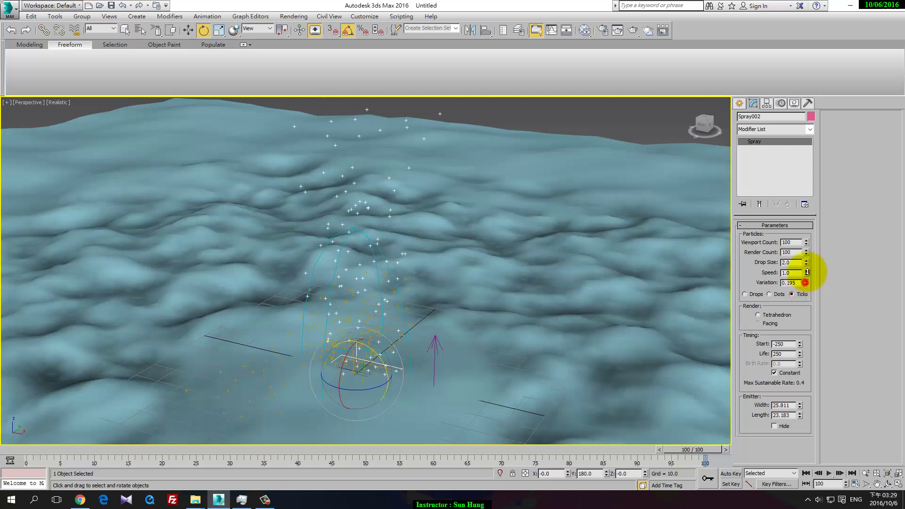
Step: Add a new Standard material in Slate with a Particle Age map on its Diffuse Color
click(602, 32)
middle_drag(601, 297, 598, 213)
right_click(590, 268)
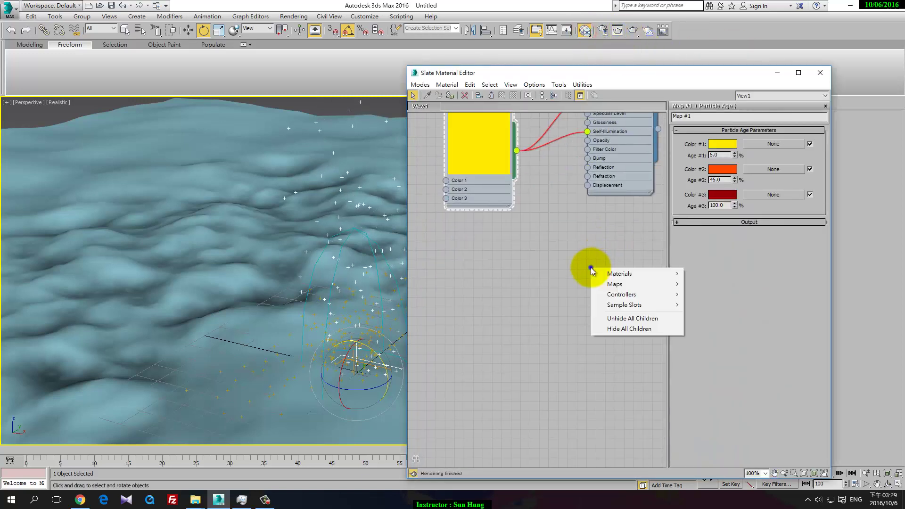
mouse_move(619, 273)
click(718, 398)
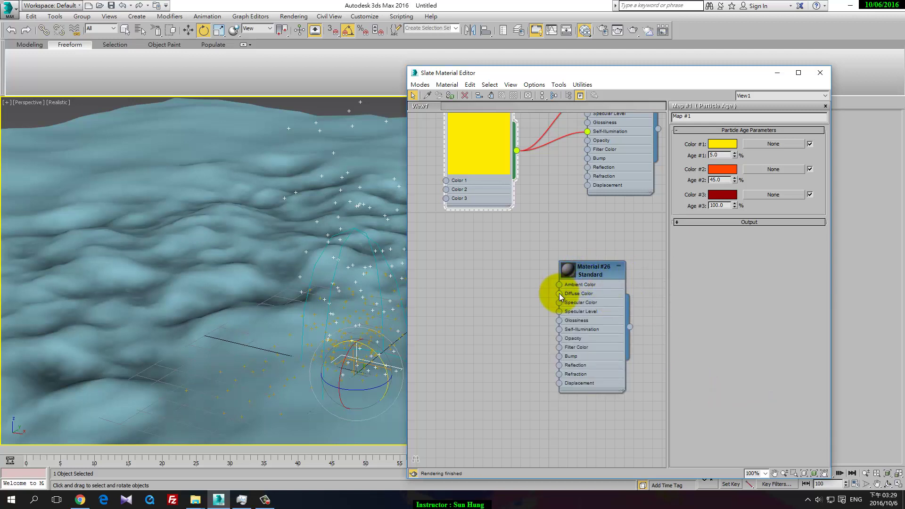
drag(559, 293, 524, 270)
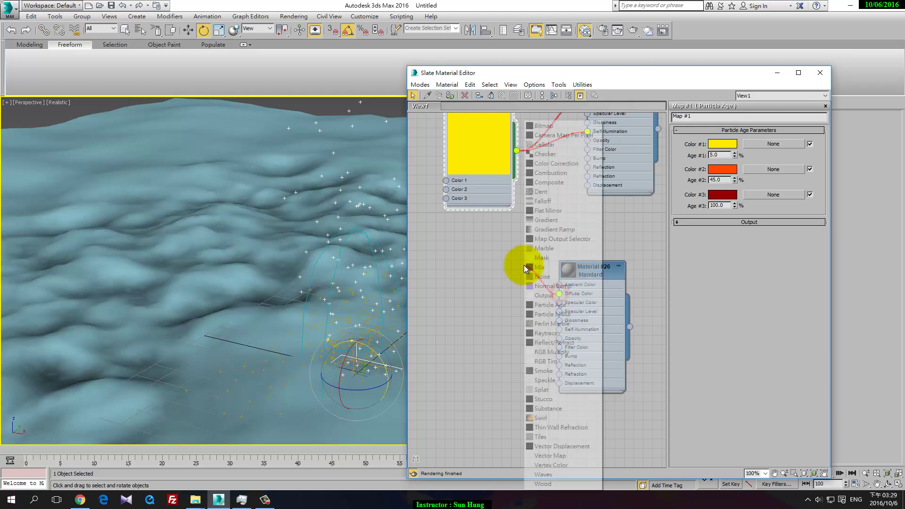
click(561, 306)
drag(566, 264, 487, 252)
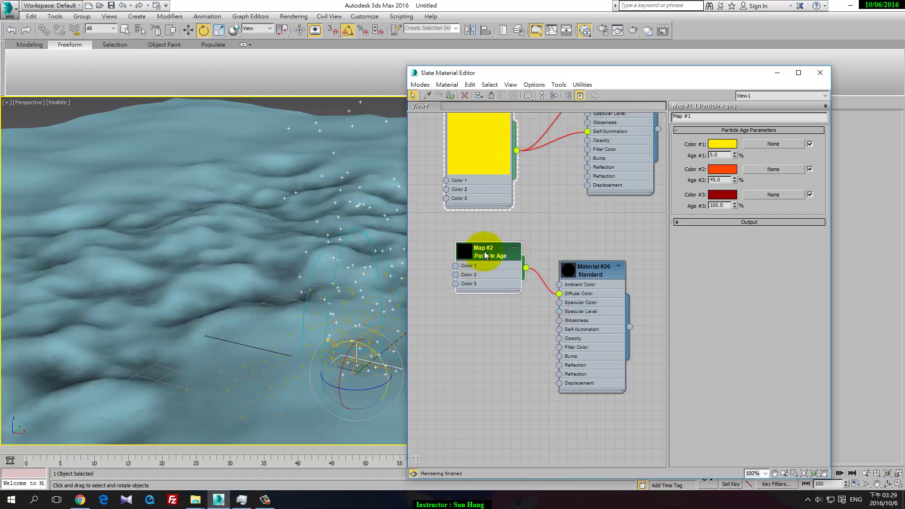
click(500, 251)
Step: Set the Particle Age colours to orange, red and dark red
click(722, 143)
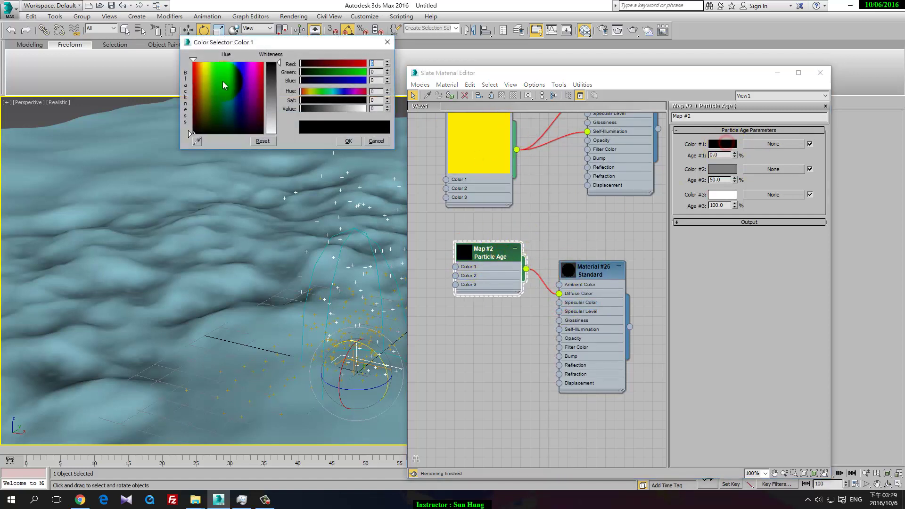
drag(223, 81, 200, 65)
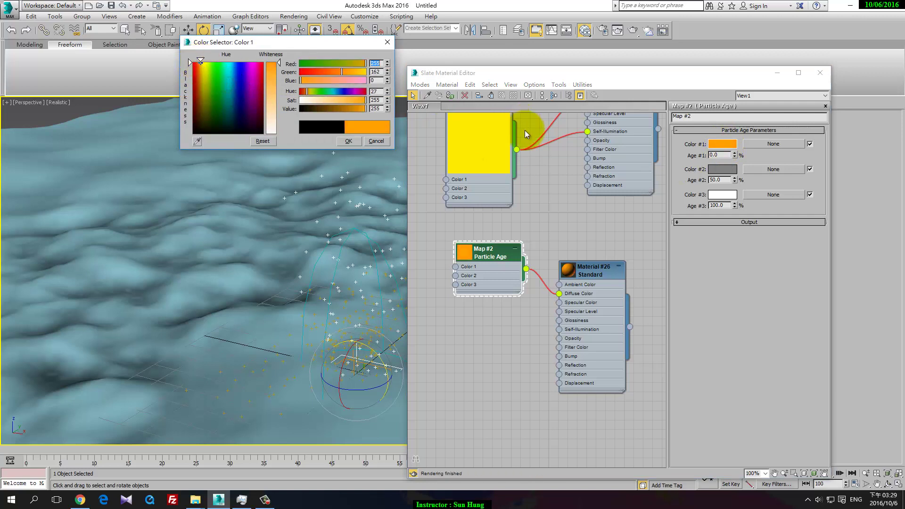
click(726, 169)
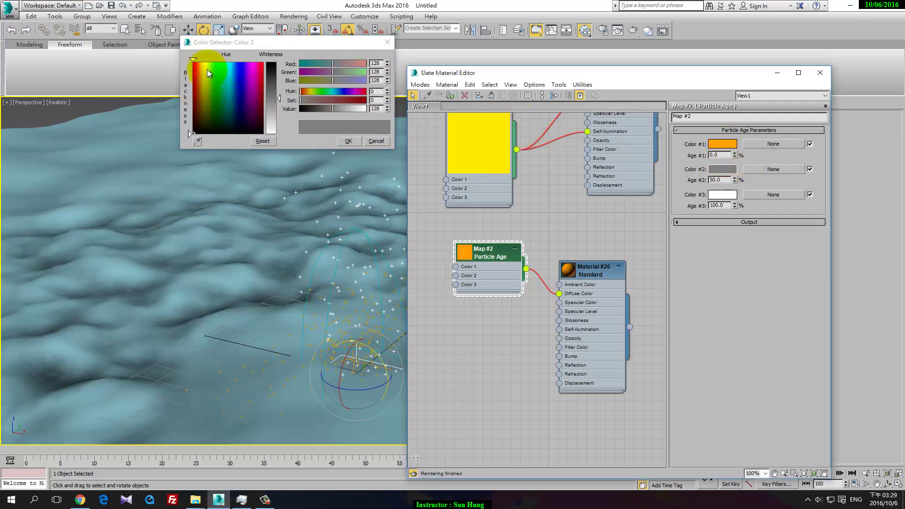
drag(207, 69, 198, 61)
drag(274, 82, 278, 61)
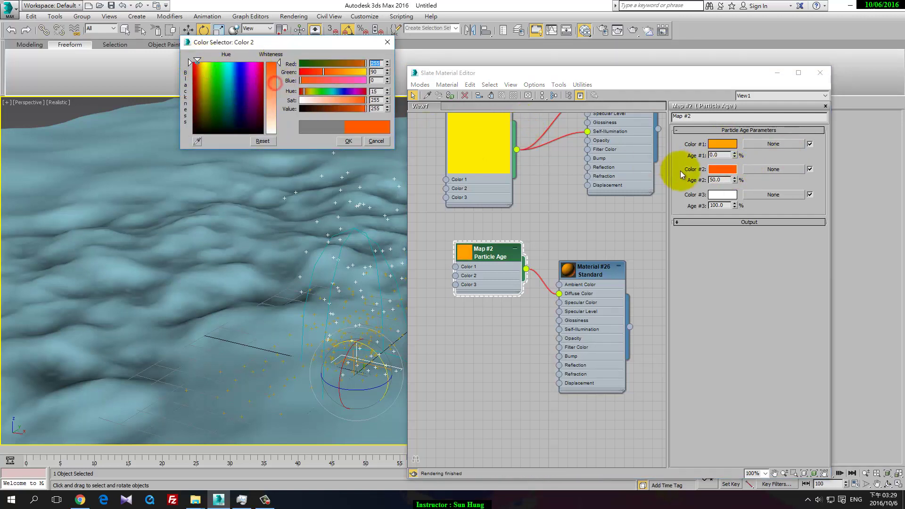
click(726, 194)
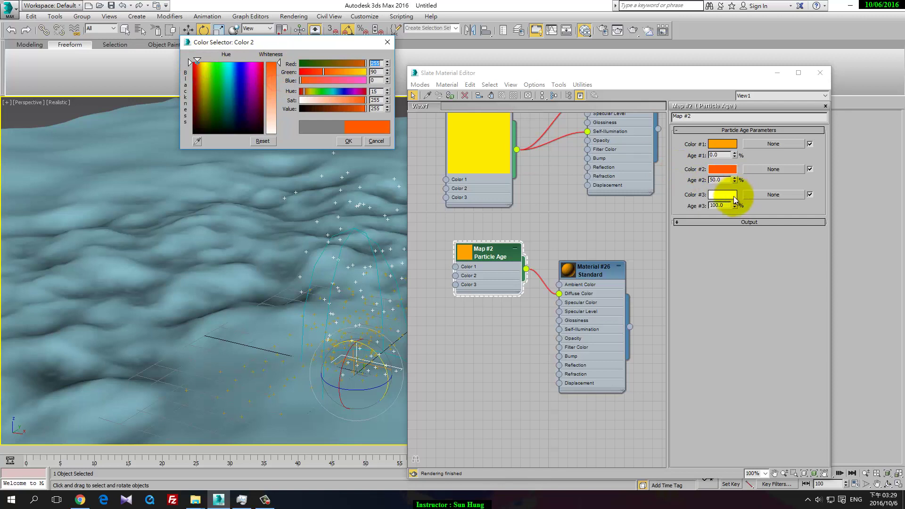
drag(279, 134, 278, 63)
click(190, 105)
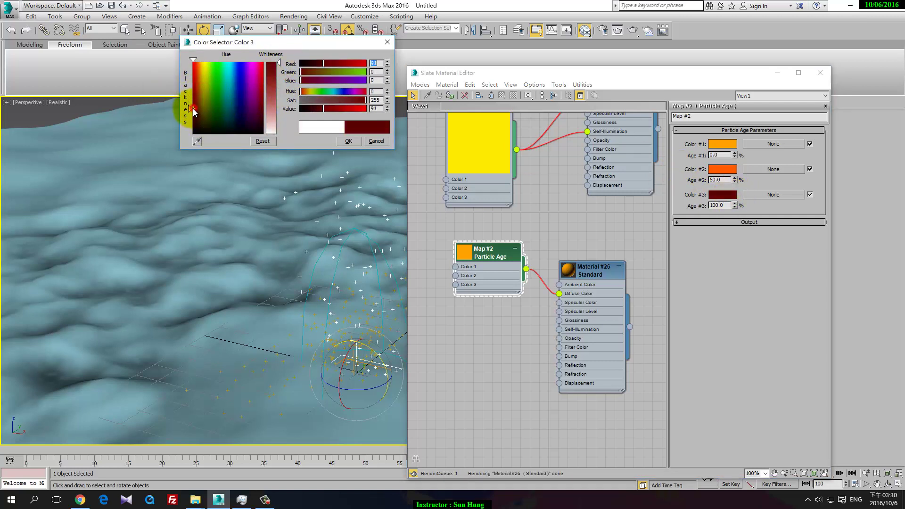
click(722, 169)
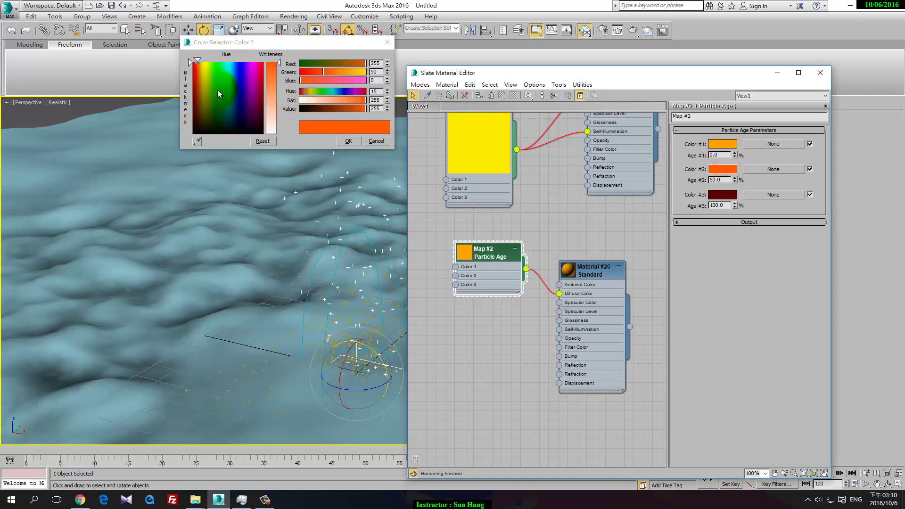
drag(217, 89, 188, 83)
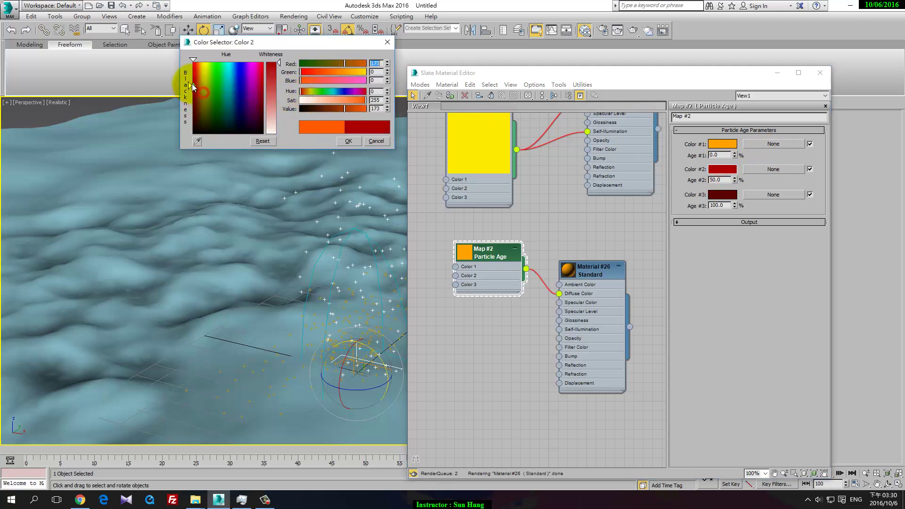
click(354, 140)
Step: Set the Particle Age ages to 5, 35 and 90 percent
double_click(720, 206)
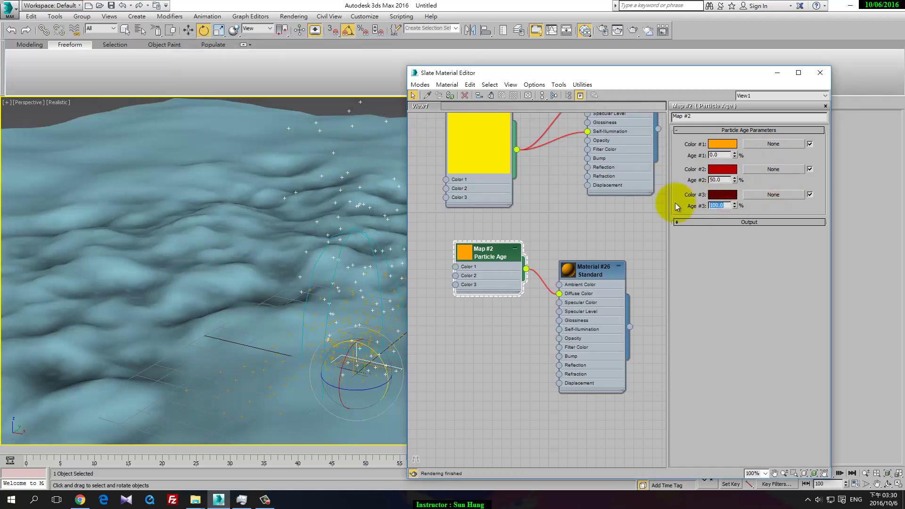
text(90)
double_click(720, 179)
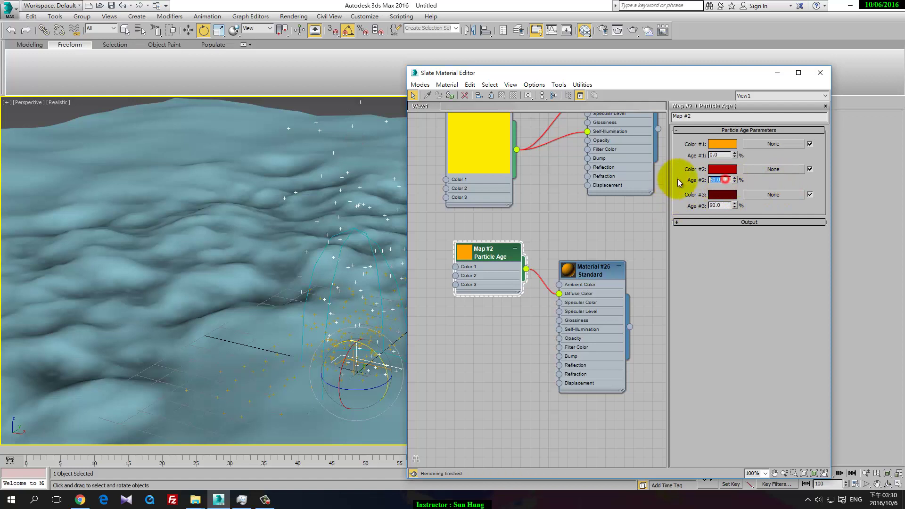
text(35)
key(Return)
text(5)
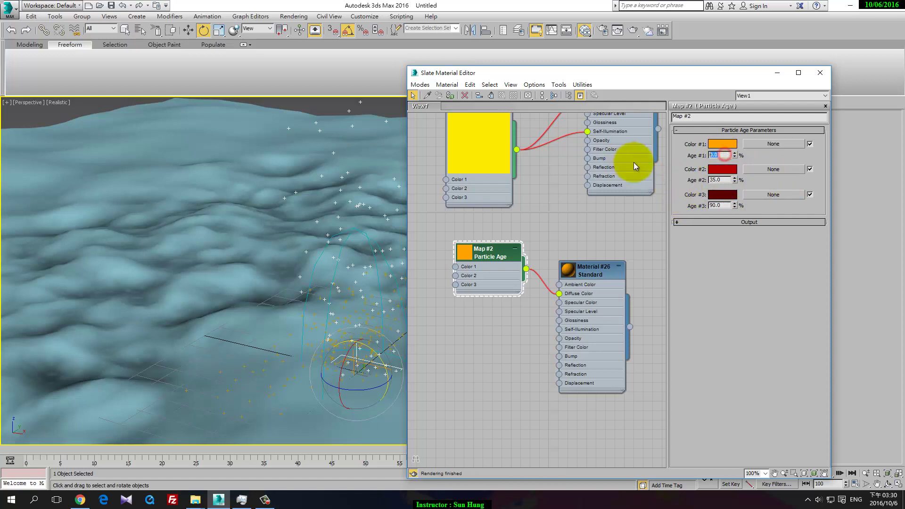
key(Return)
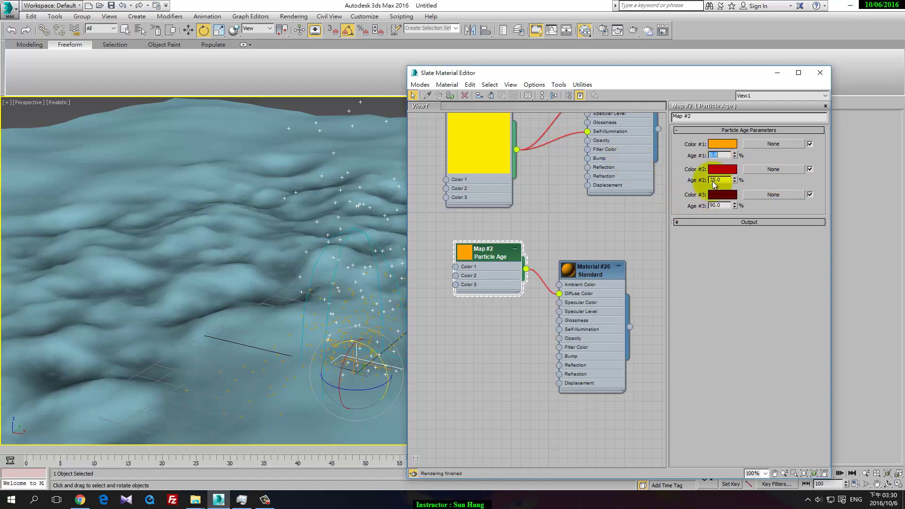
Step: Assign a Smoke map (Map #4) to Particle Age Color #2, replacing a briefly chosen Noise map
drag(471, 255, 462, 245)
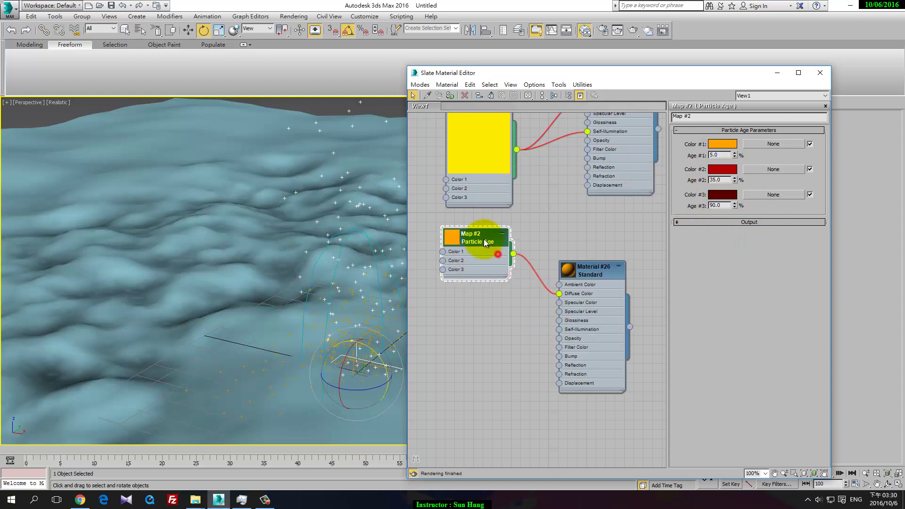
click(592, 272)
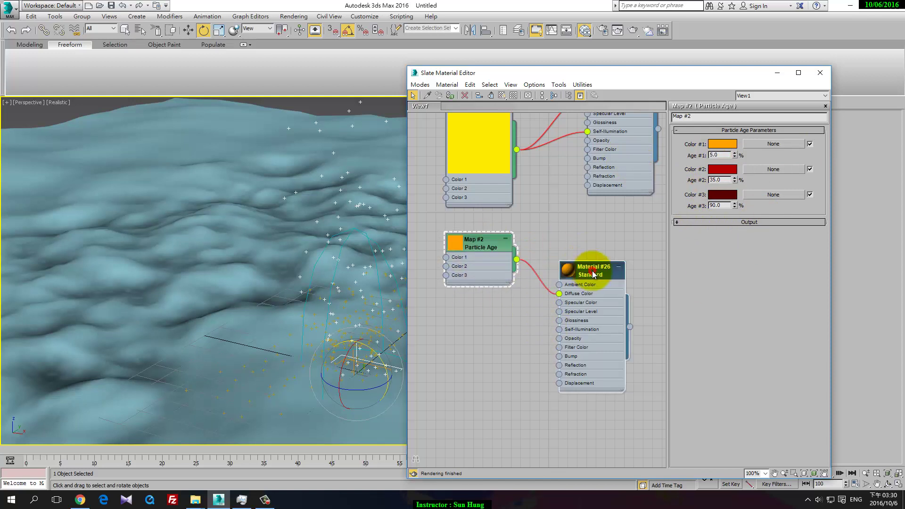
click(784, 170)
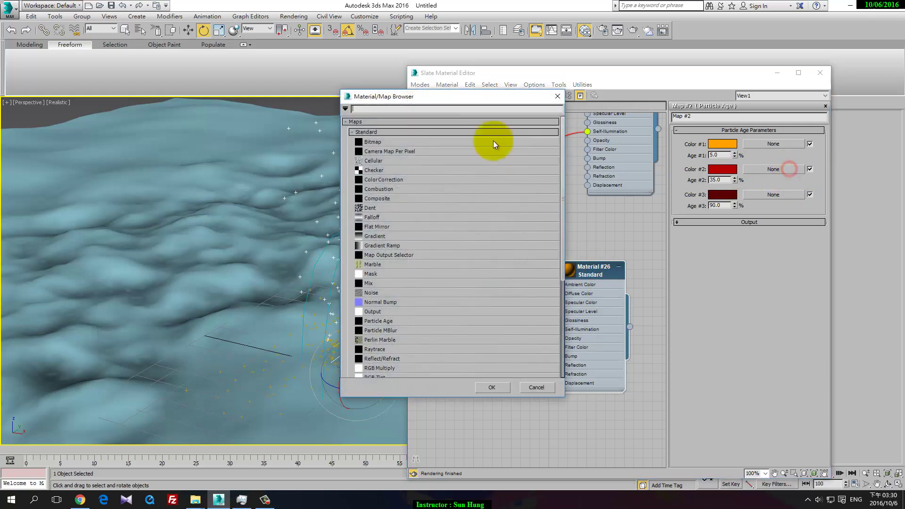
double_click(382, 292)
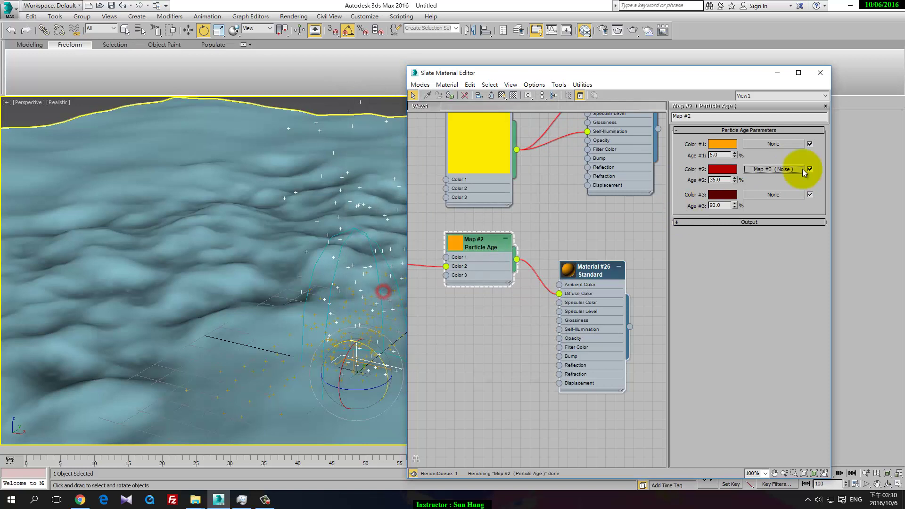
drag(775, 194, 772, 168)
click(772, 169)
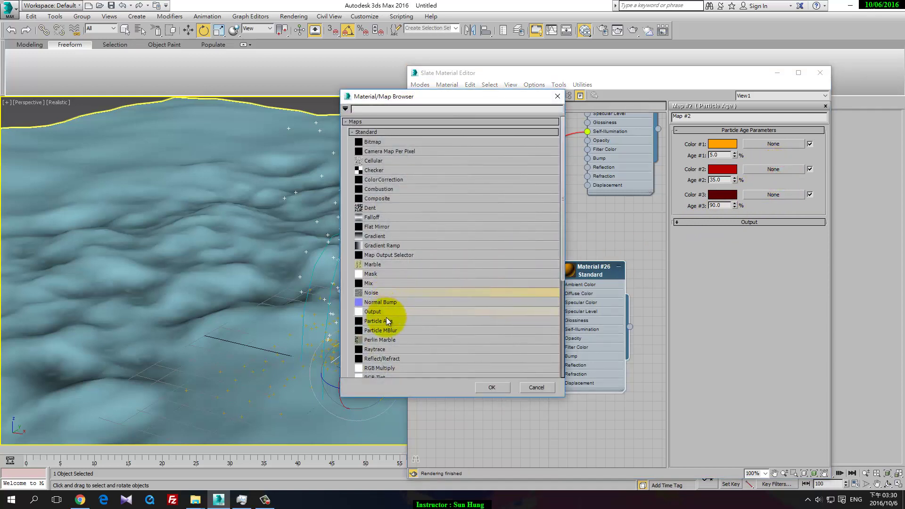
scroll(384, 341, down, 2)
scroll(386, 332, down, 2)
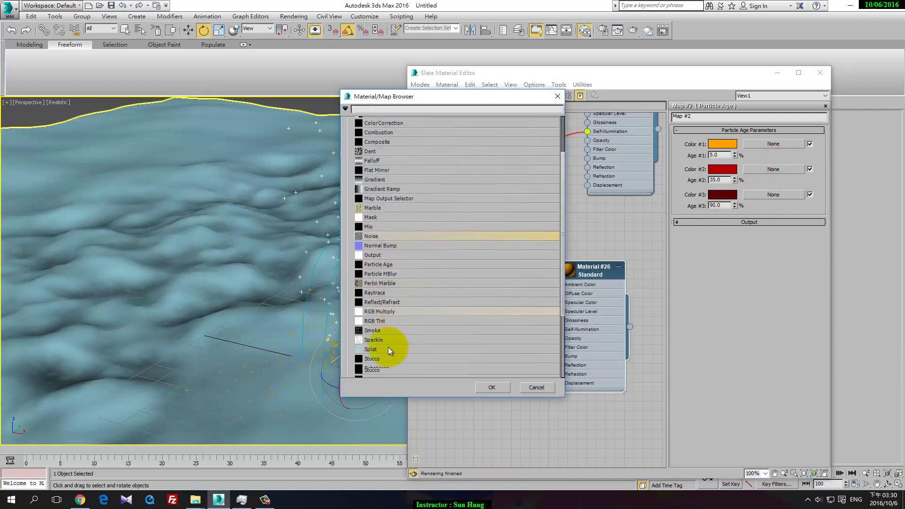
double_click(382, 330)
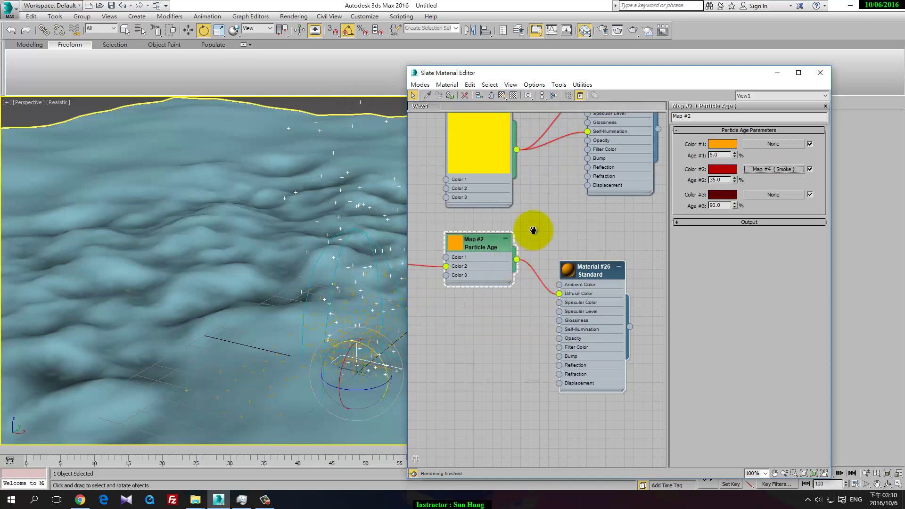
middle_drag(533, 230, 641, 218)
click(463, 239)
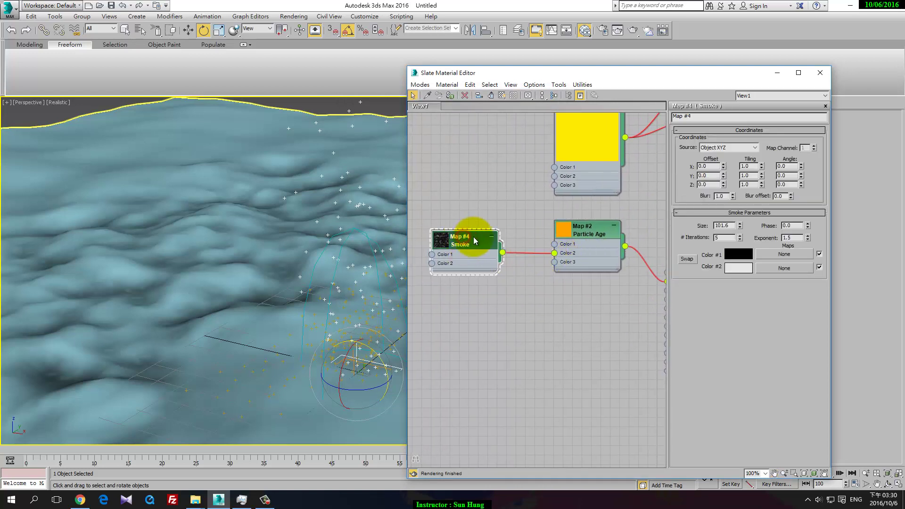
Step: Copy the Particle Age dark red into Smoke Color #1 and make Color #2 orange
click(578, 226)
right_click(731, 171)
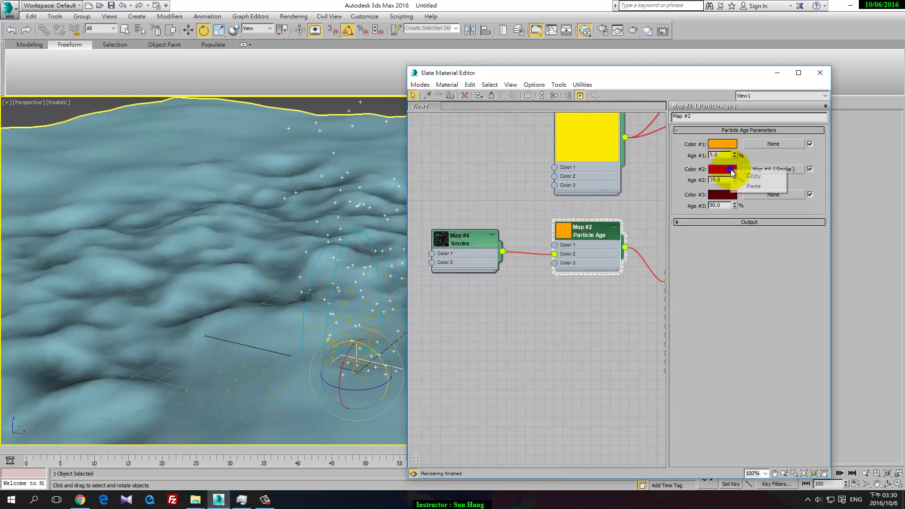
click(754, 176)
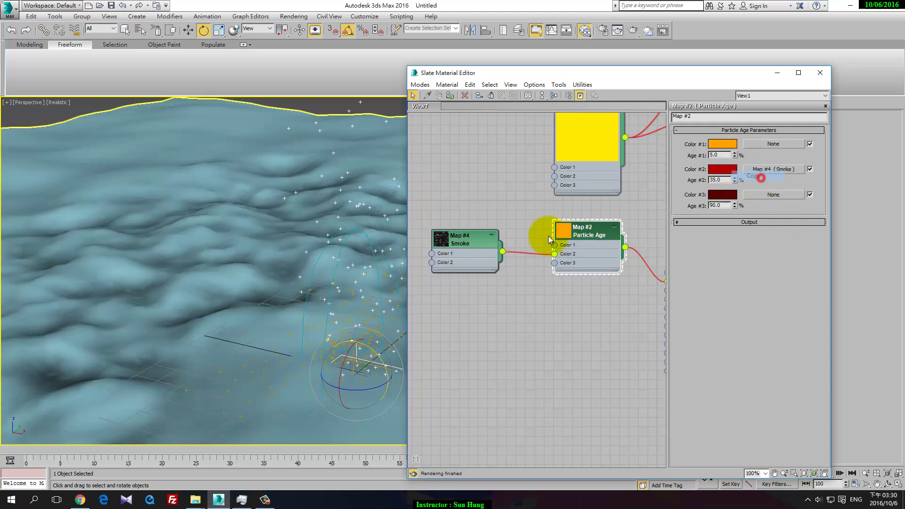
click(473, 241)
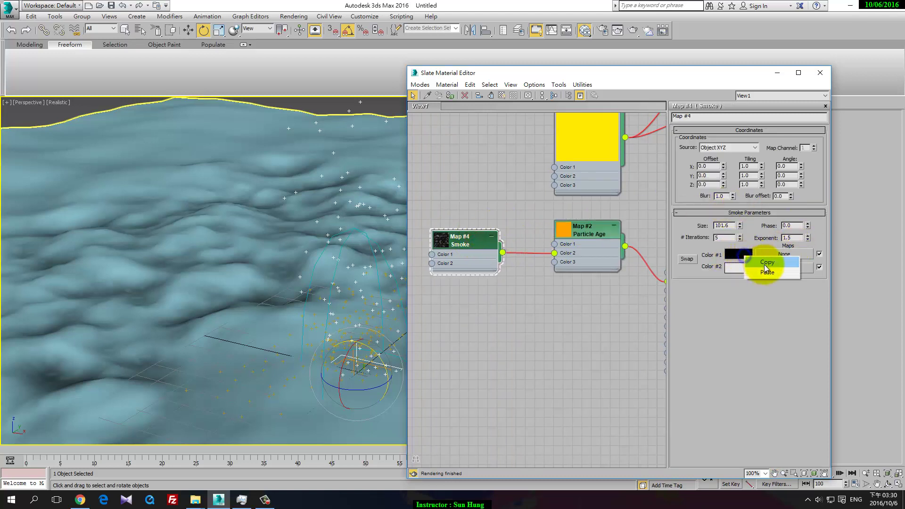
click(763, 273)
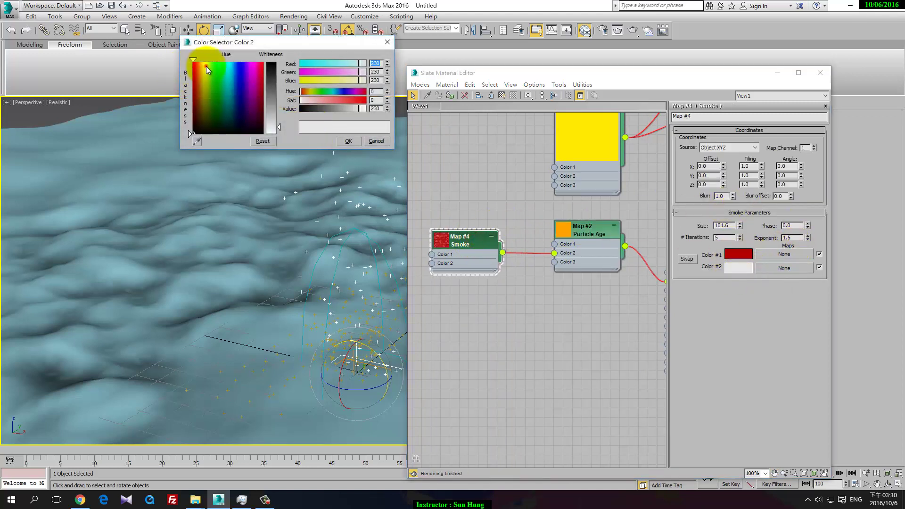
drag(278, 127, 278, 62)
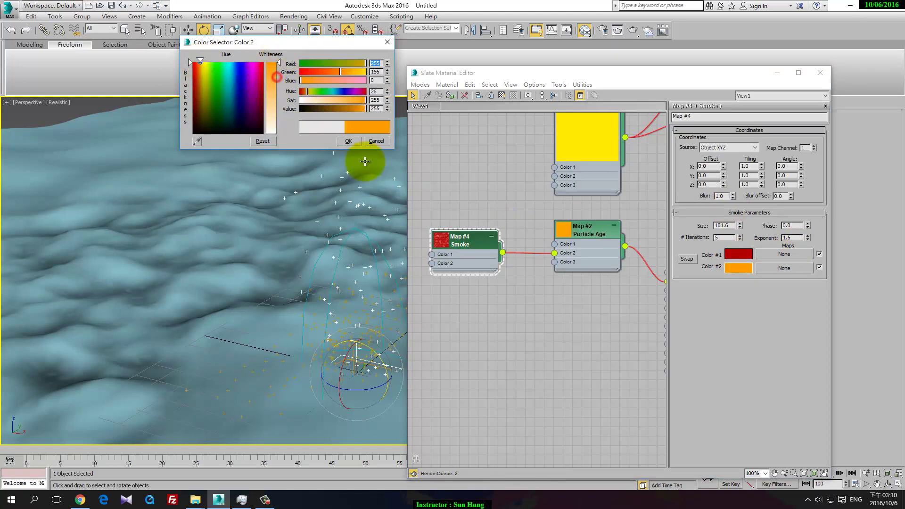
click(350, 141)
double_click(440, 240)
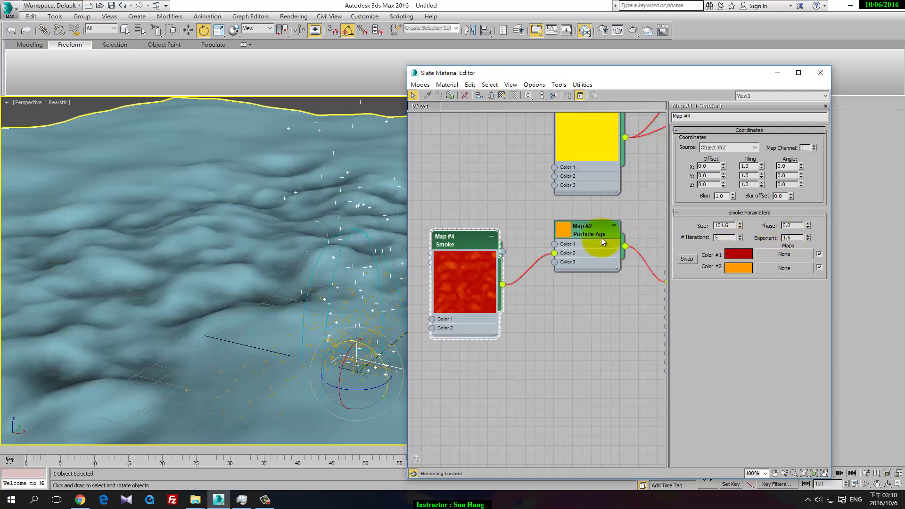
mouse_move(601, 237)
middle_down()
mouse_move(480, 177)
mouse_move(538, 213)
middle_up()
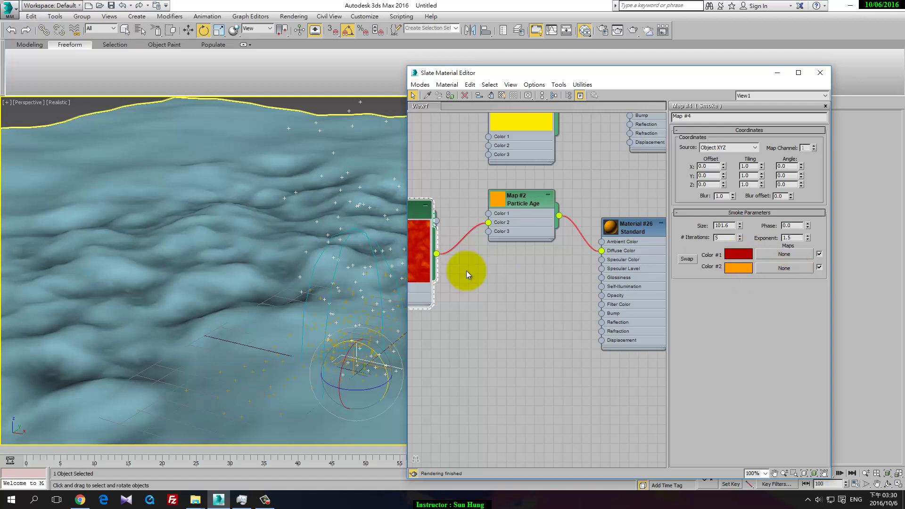
Step: Brighten the Smoke map's red first colour slightly
click(739, 254)
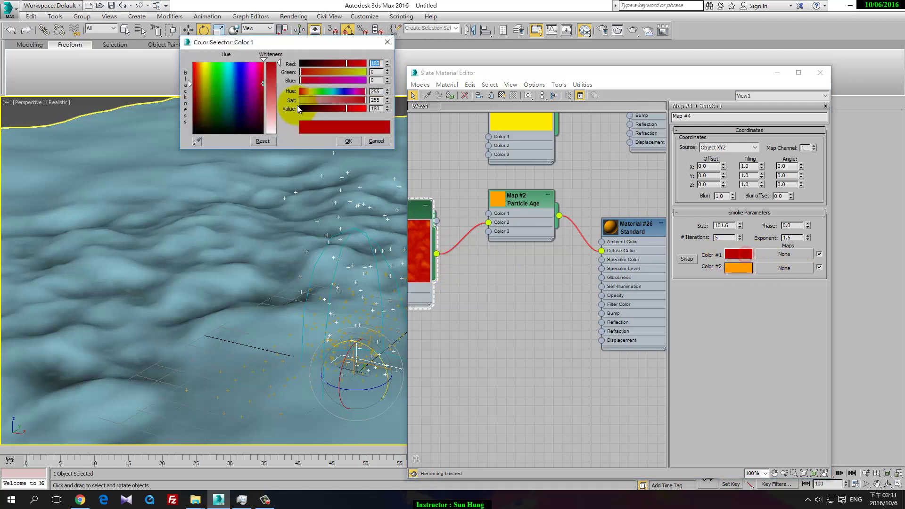
drag(194, 80, 193, 78)
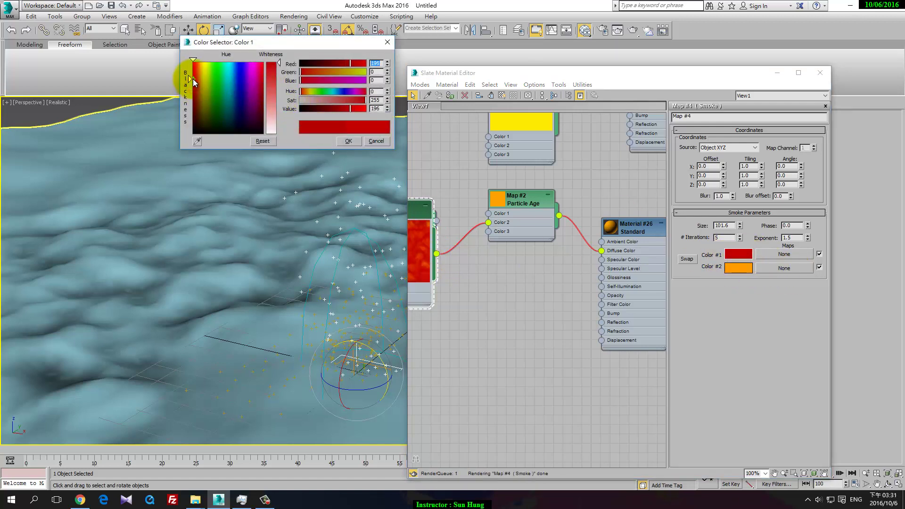
middle_drag(411, 245, 468, 248)
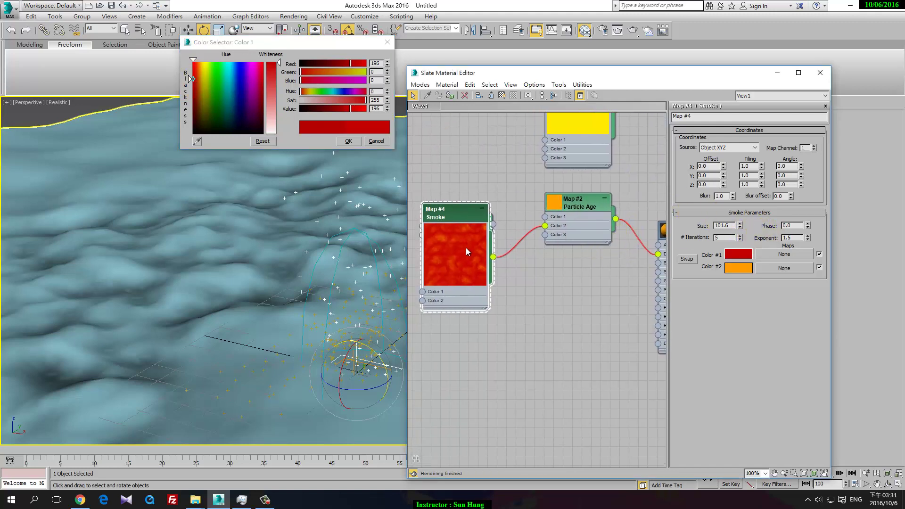
click(404, 99)
click(388, 43)
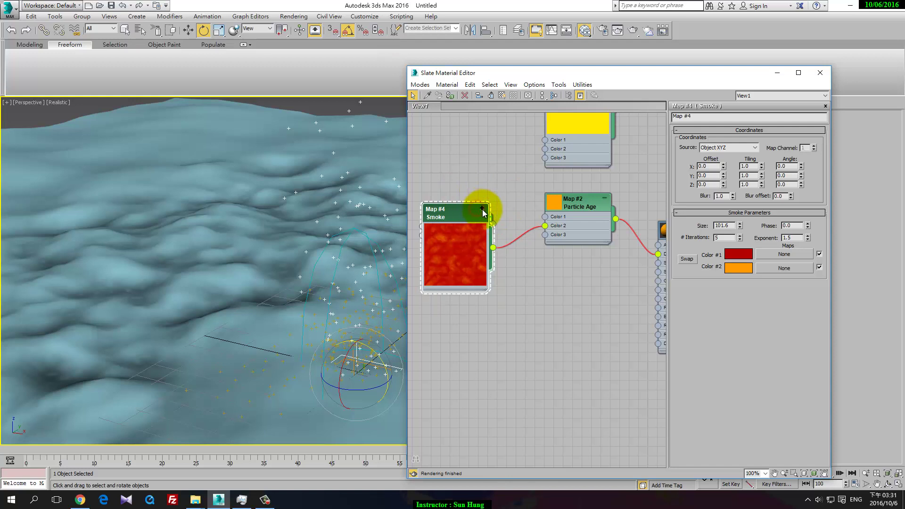
middle_drag(502, 204, 403, 121)
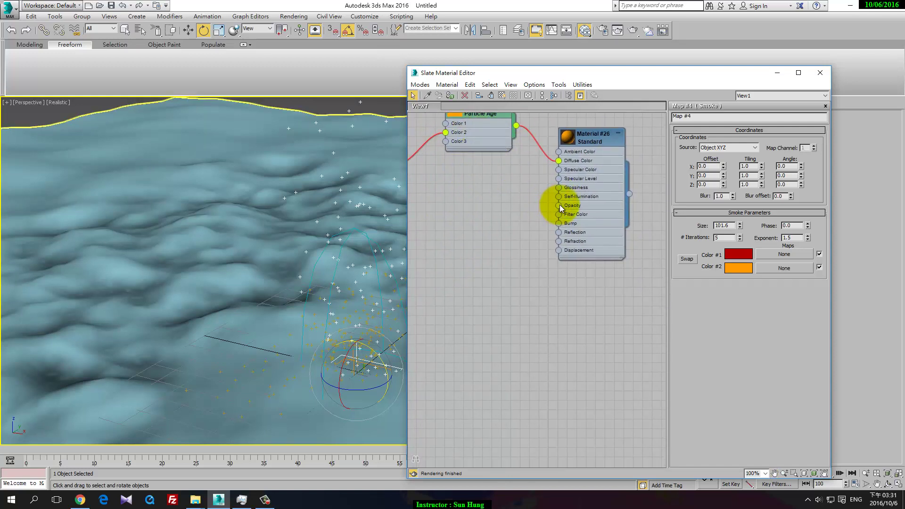
Step: Put a Mask map (Map #5) on the material's opacity with a new Particle Age as its map
drag(560, 206, 517, 217)
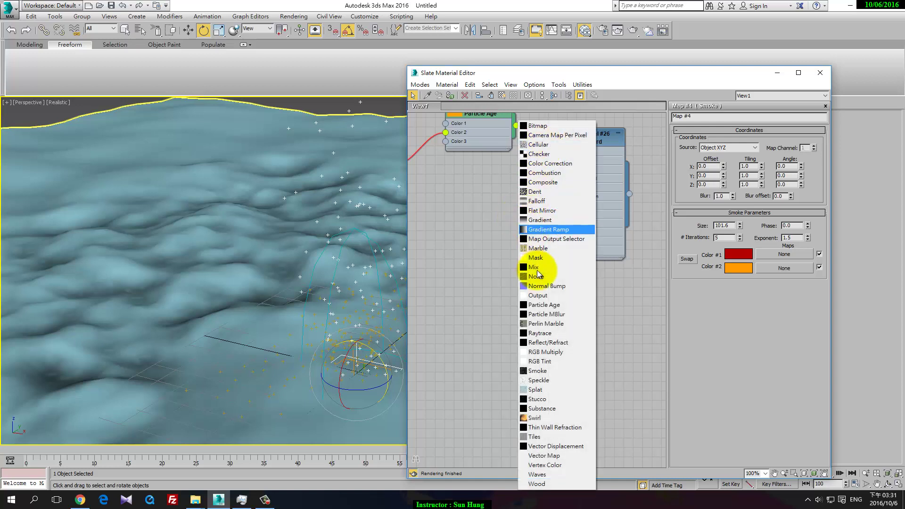
click(564, 258)
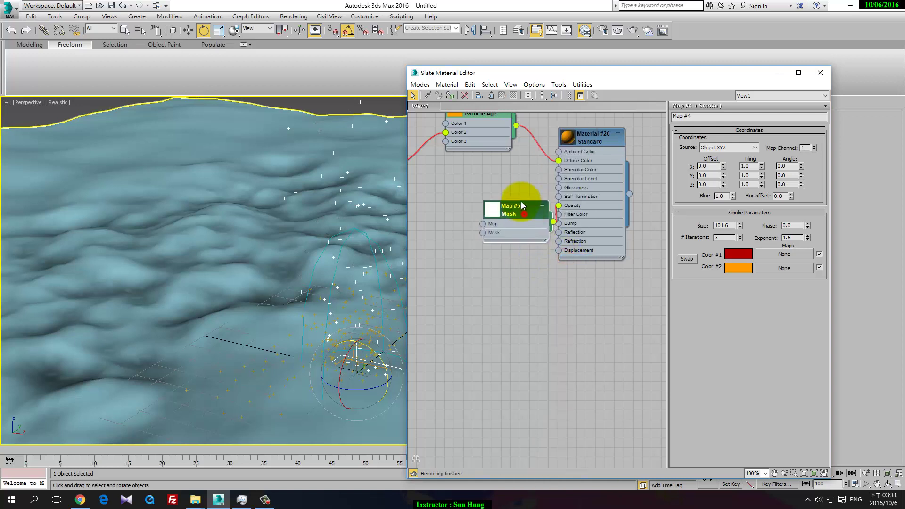
middle_drag(511, 216, 608, 236)
mouse_move(608, 236)
mouse_down()
mouse_move(599, 264)
mouse_move(486, 259)
mouse_up()
click(593, 305)
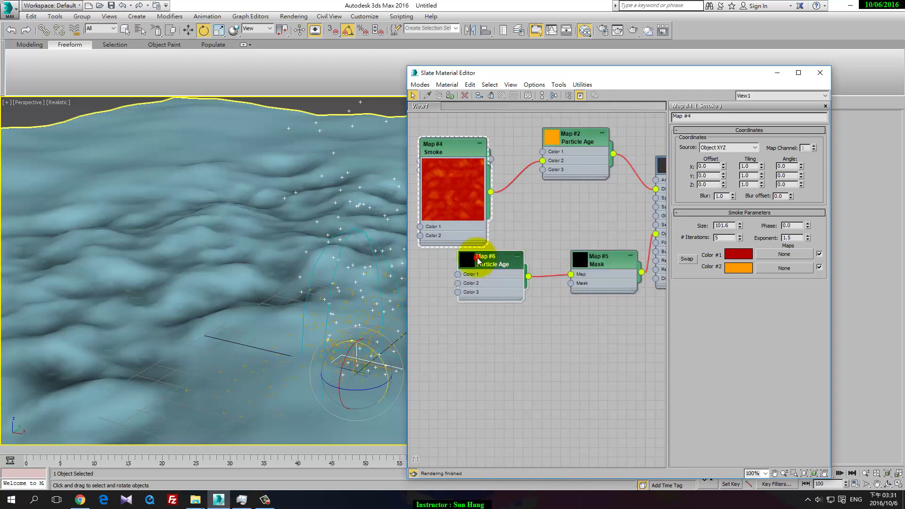
double_click(479, 261)
Step: Set the new Particle Age colours to grey, white and black
click(726, 144)
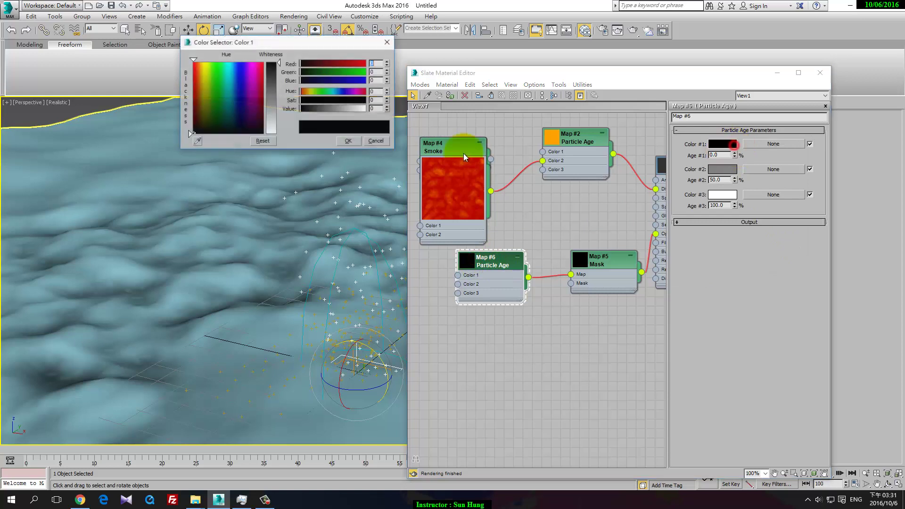
mouse_move(271, 66)
mouse_down()
mouse_move(272, 134)
mouse_move(271, 95)
mouse_up()
click(338, 141)
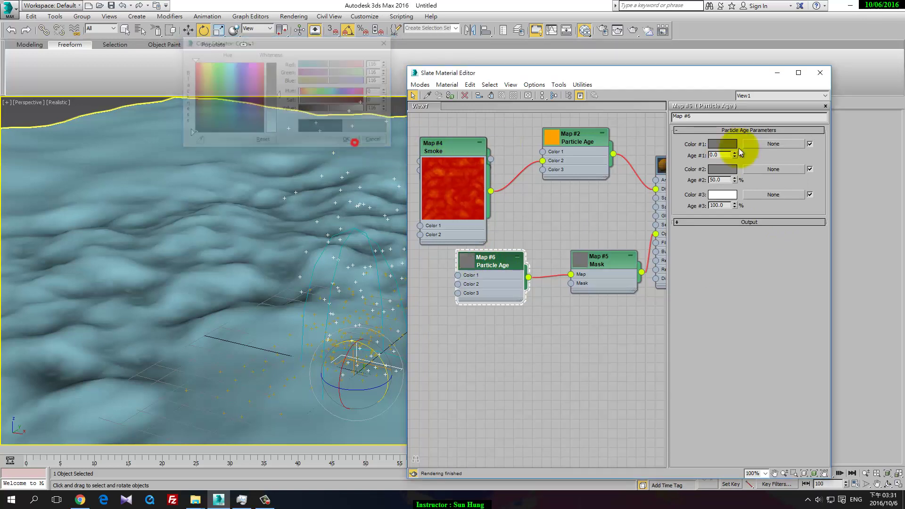
click(721, 168)
drag(272, 98, 275, 131)
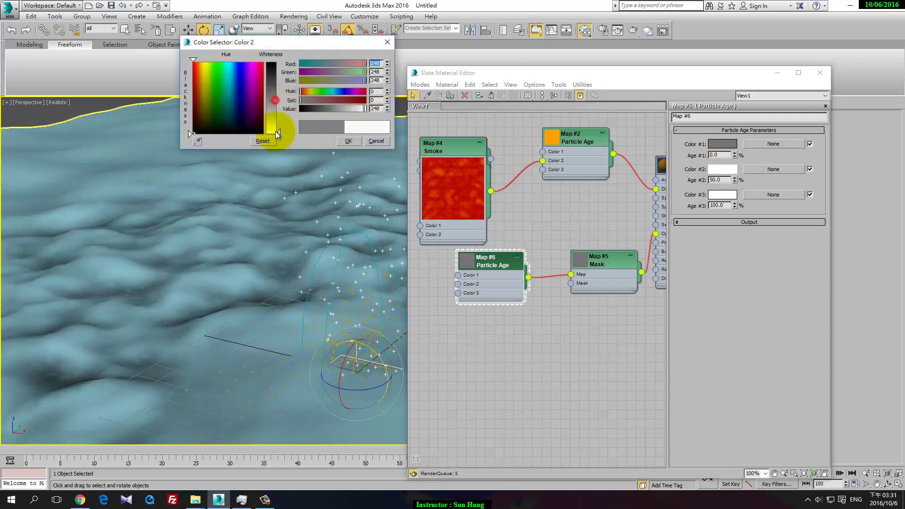
click(347, 140)
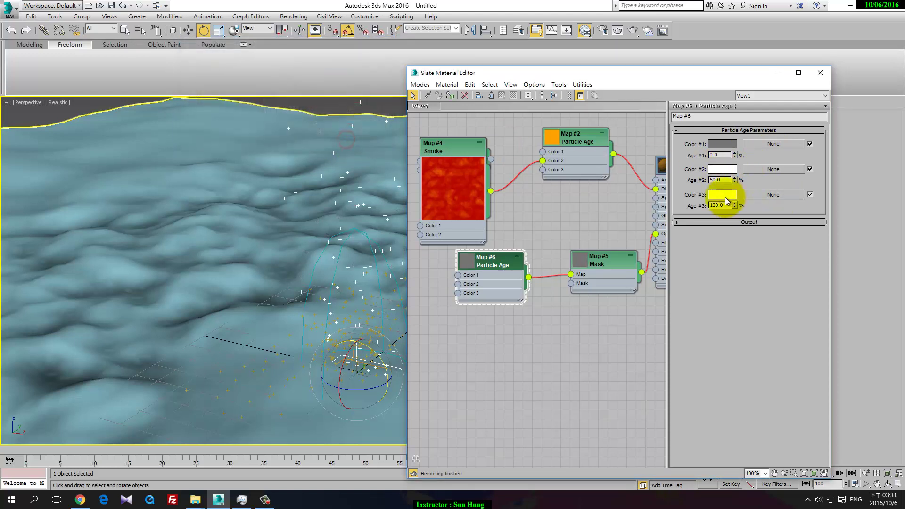
click(722, 194)
drag(272, 88, 272, 62)
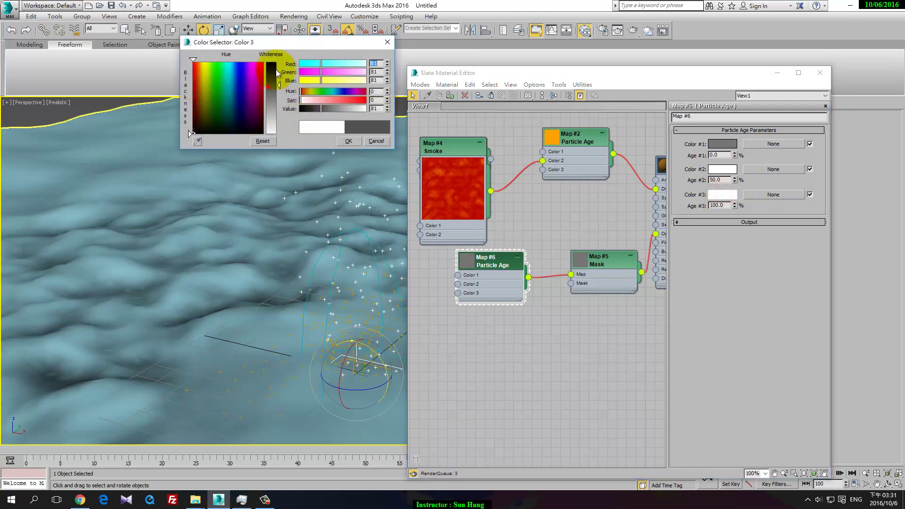
click(344, 144)
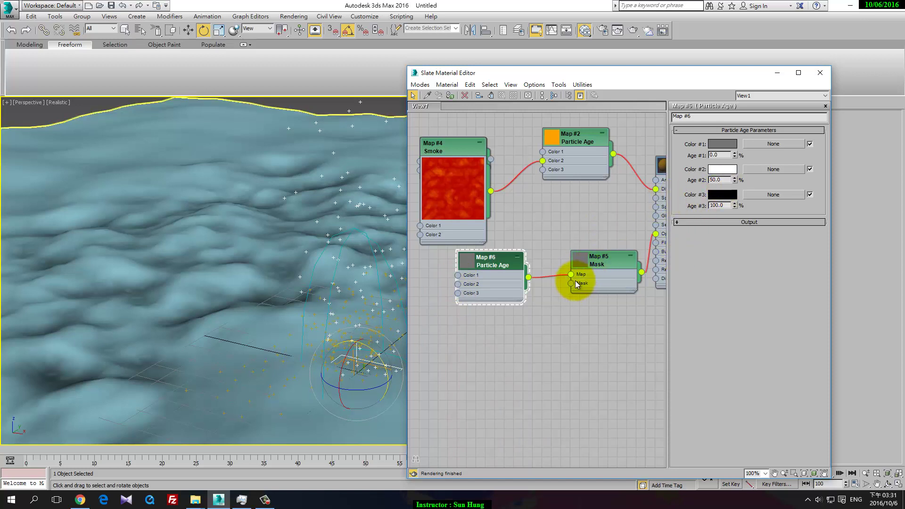
Step: Add a radial Gradient (Map #7) as the Mask's mask with fractal noise, amount 0.3
drag(533, 313, 534, 314)
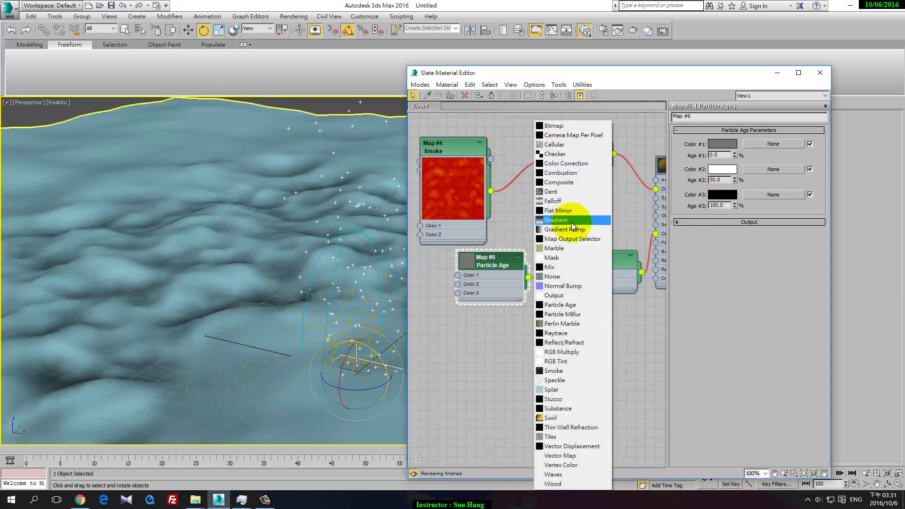
click(556, 220)
double_click(530, 327)
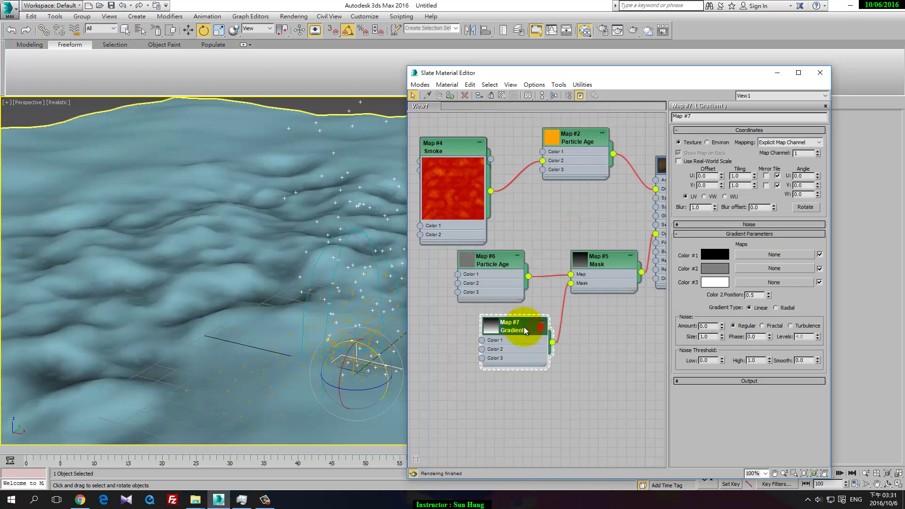
drag(525, 330, 530, 330)
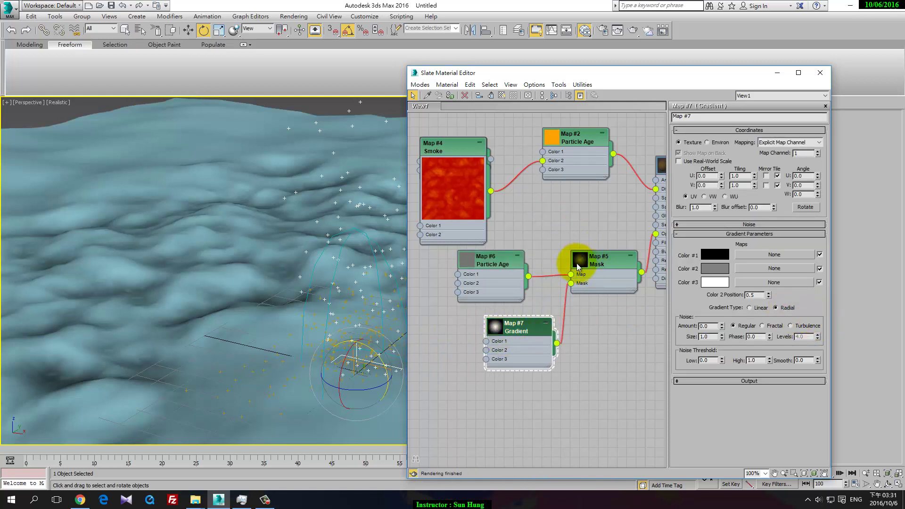
double_click(503, 332)
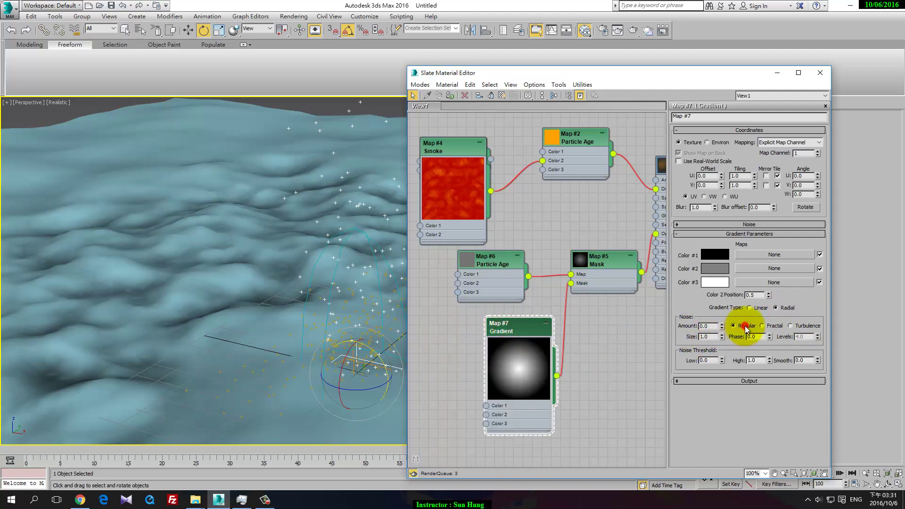
click(762, 325)
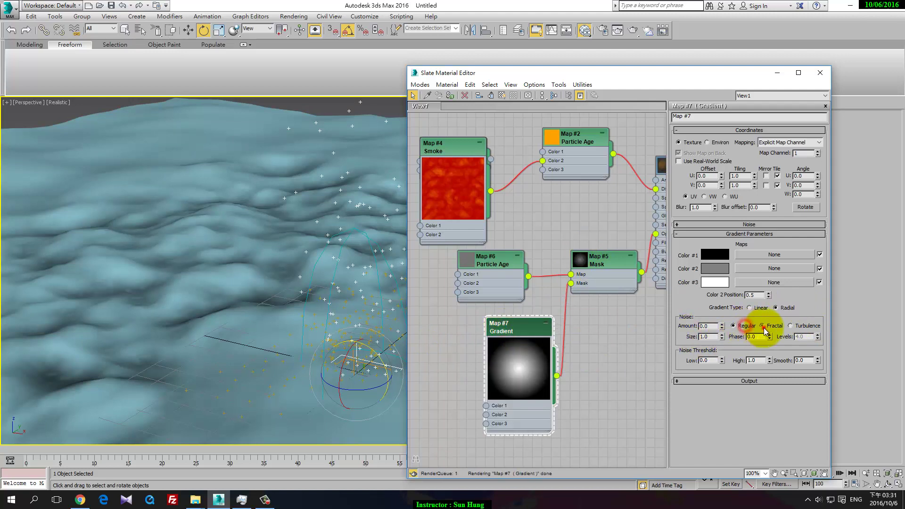
click(721, 325)
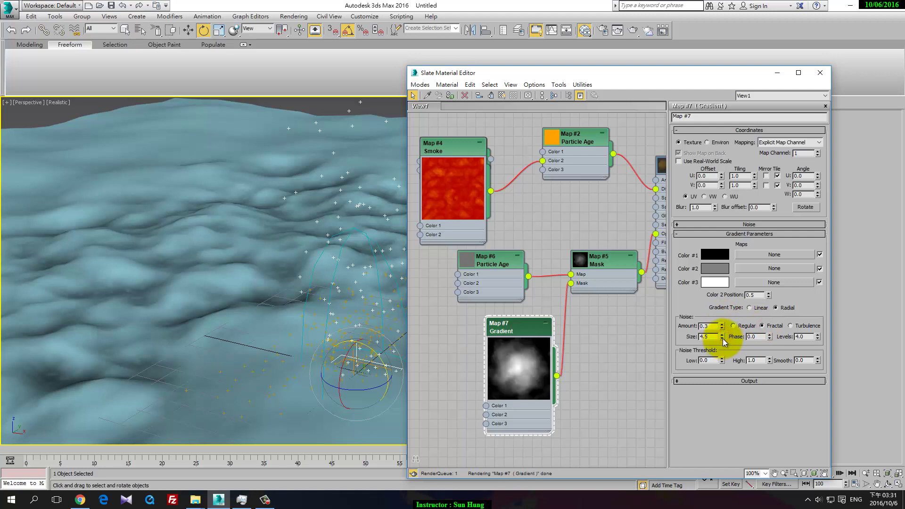
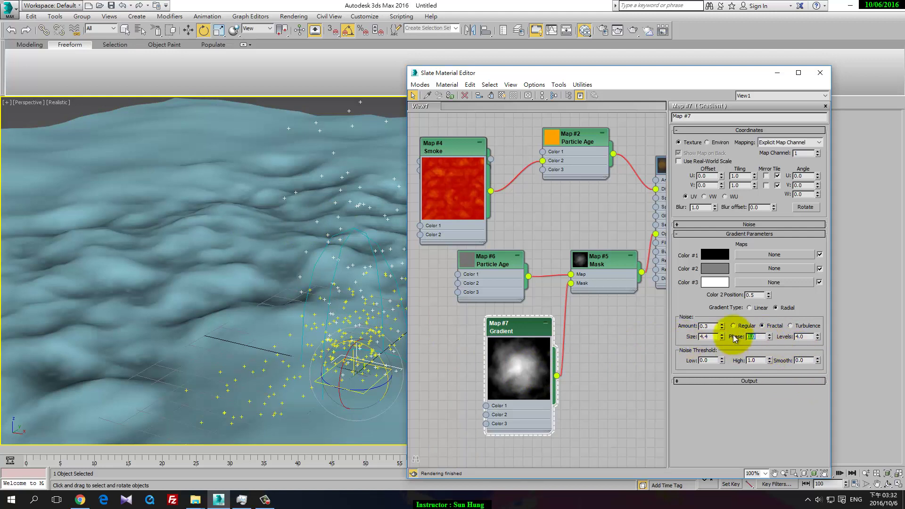
Step: Adjust the gradient's noise Phase value and close the Slate Material Editor
double_click(753, 337)
text(1.1)
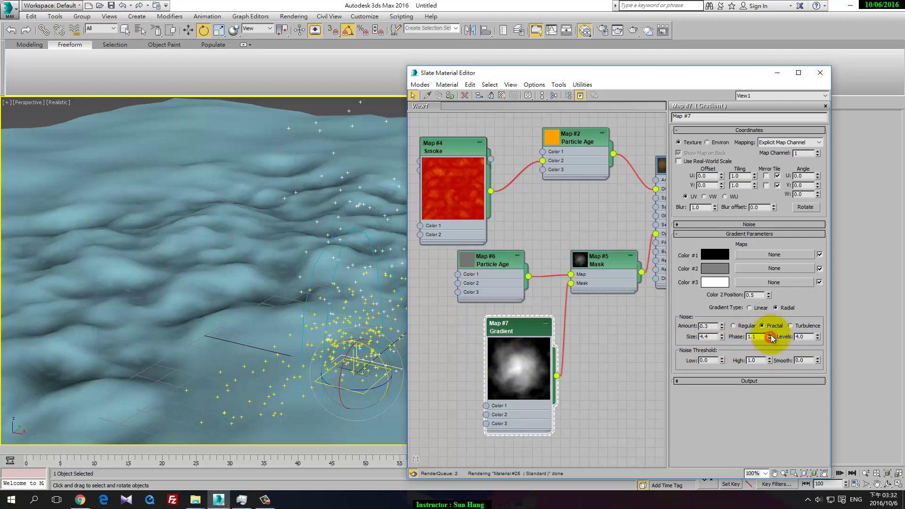
drag(771, 337, 772, 340)
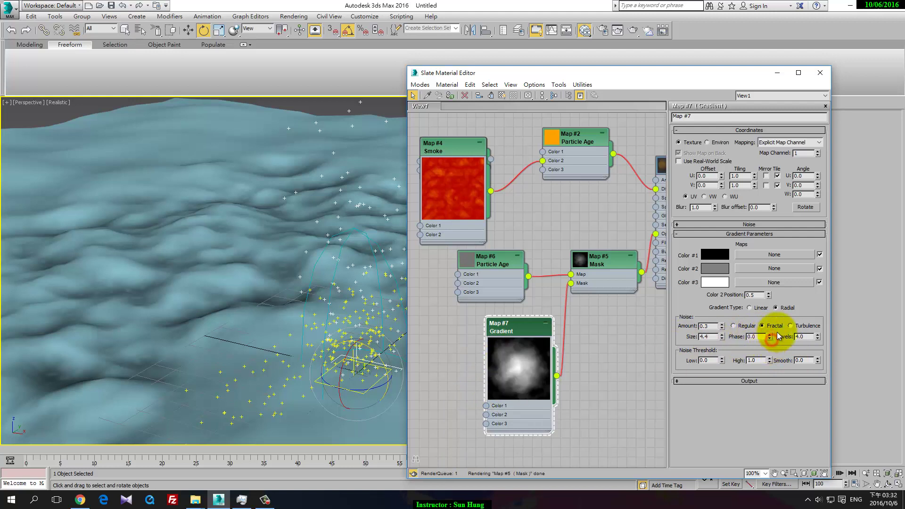
click(821, 73)
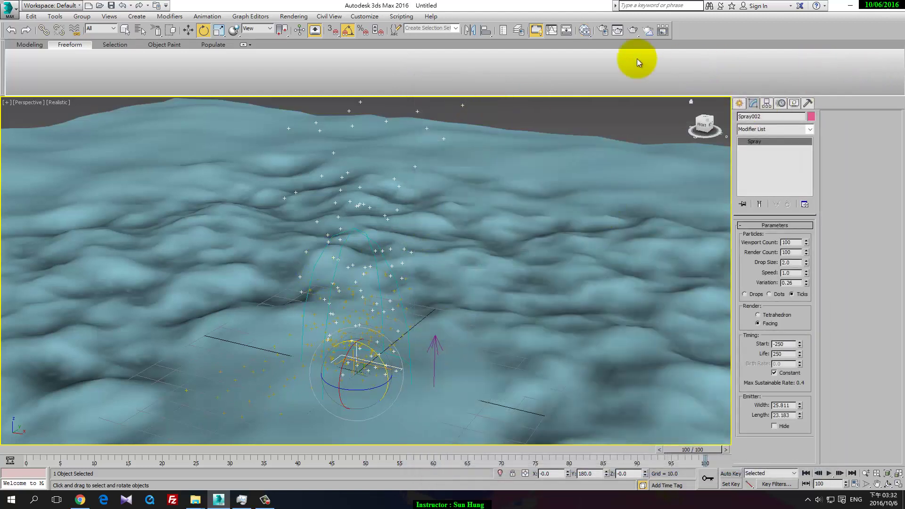
Step: Create a Standard Omni light at the spray emitter
click(740, 103)
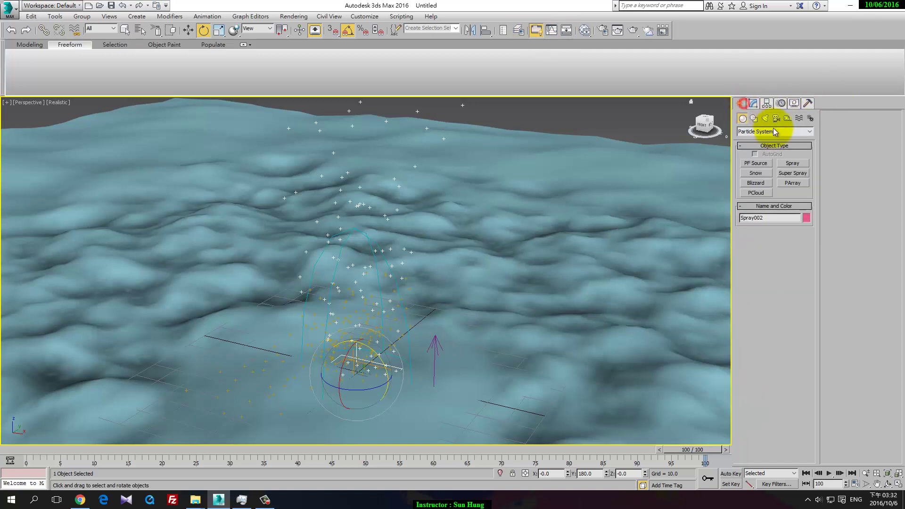
click(766, 120)
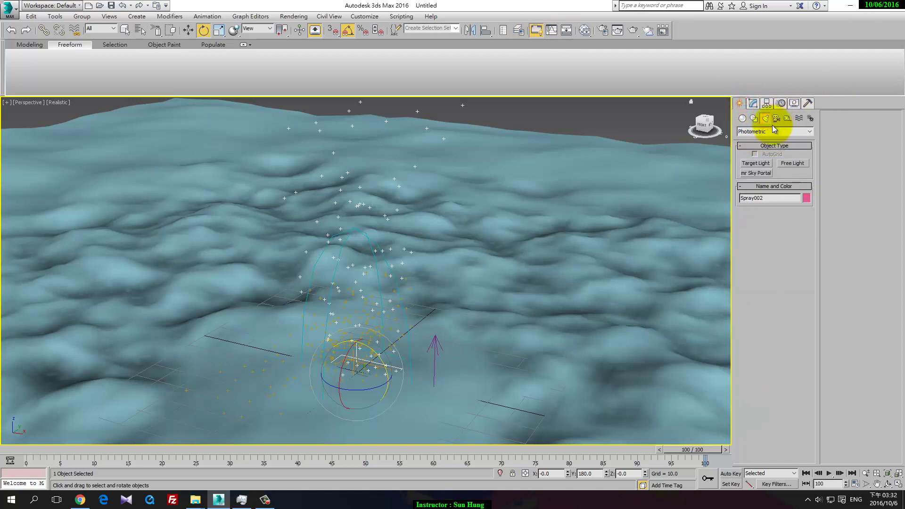
click(770, 145)
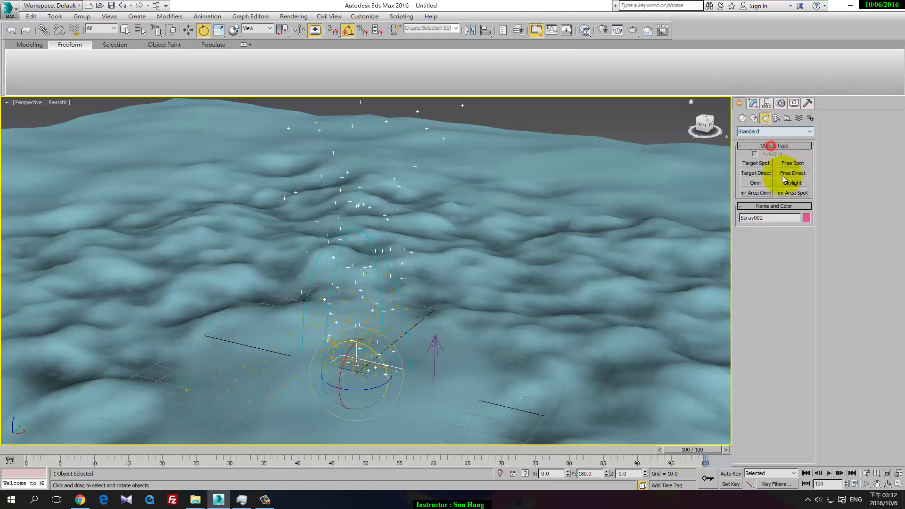
click(756, 183)
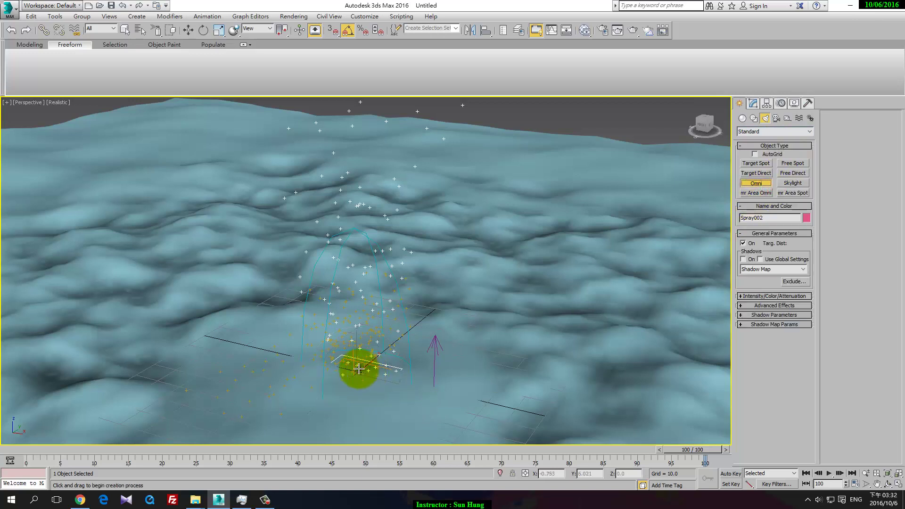
click(358, 371)
key(e)
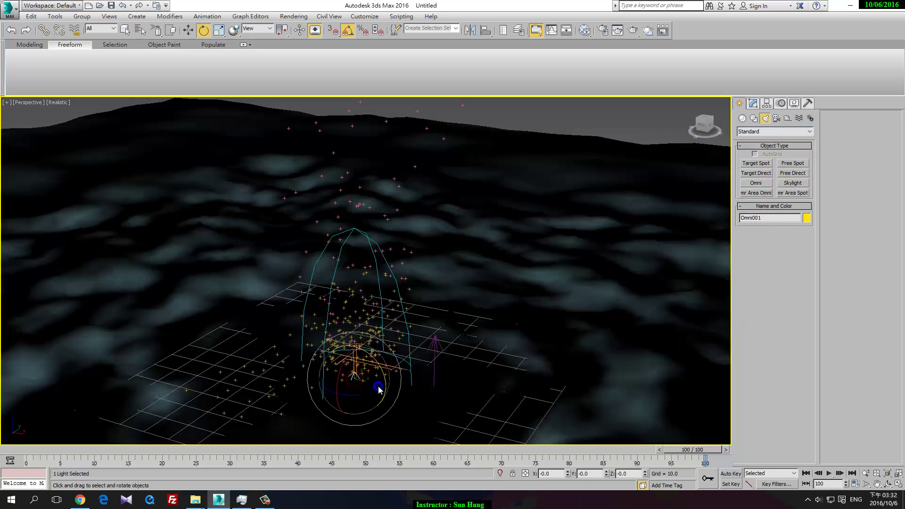
Step: Raise Omni001 above the terrain and turn its shadows on
key(w)
drag(353, 361, 354, 332)
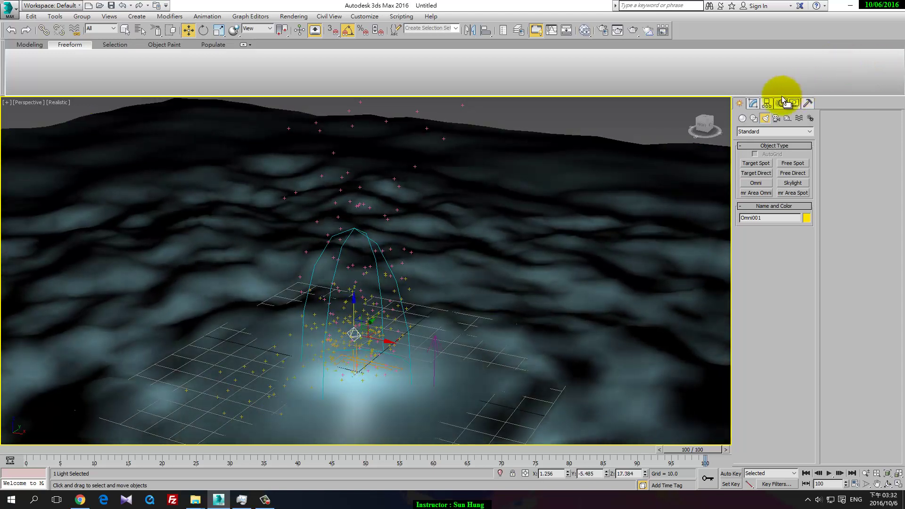
click(753, 103)
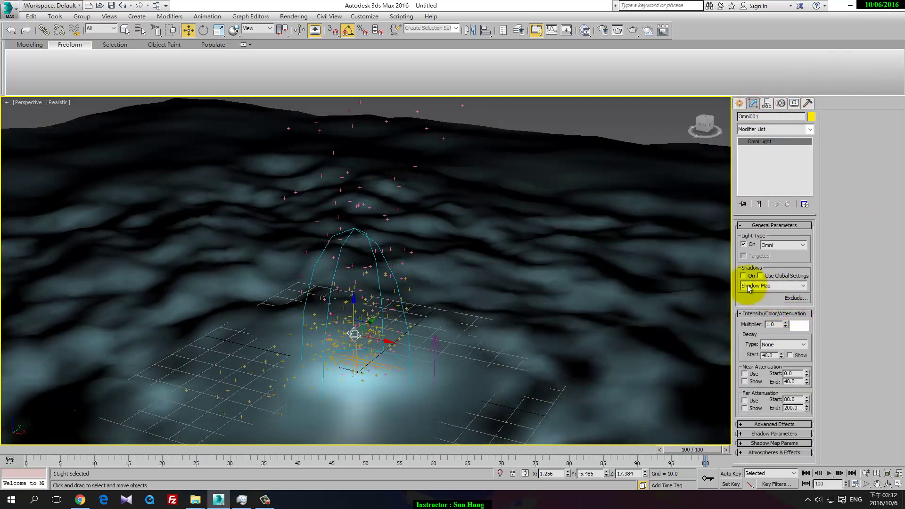
click(743, 276)
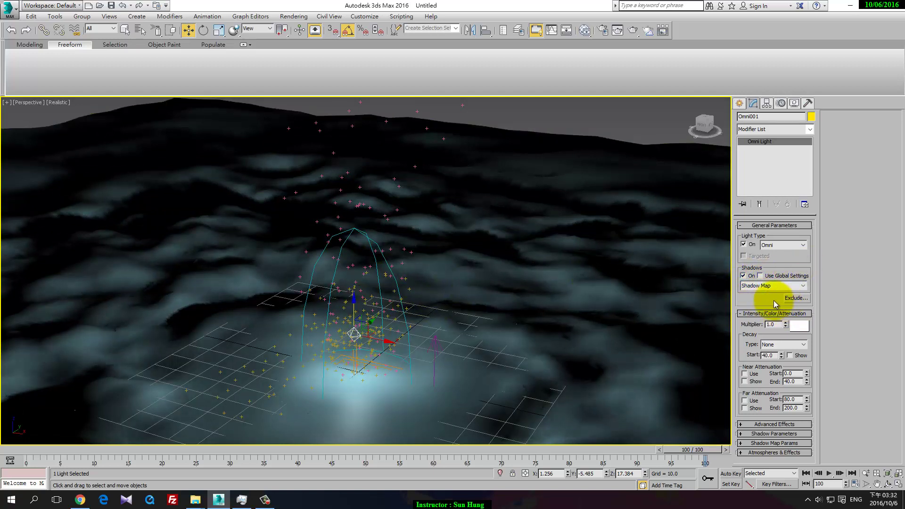
Step: Make the light orange and enable far attenuation from 62.4 to 146
click(800, 325)
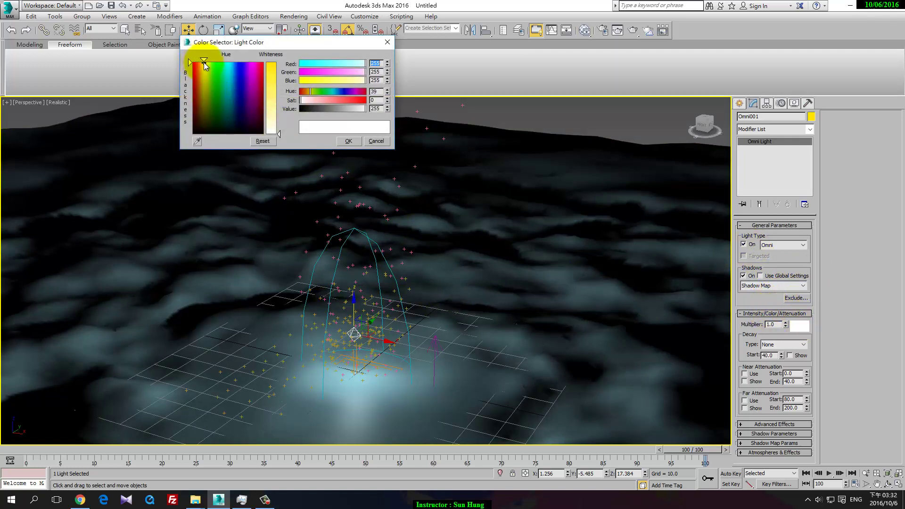
drag(278, 93, 278, 62)
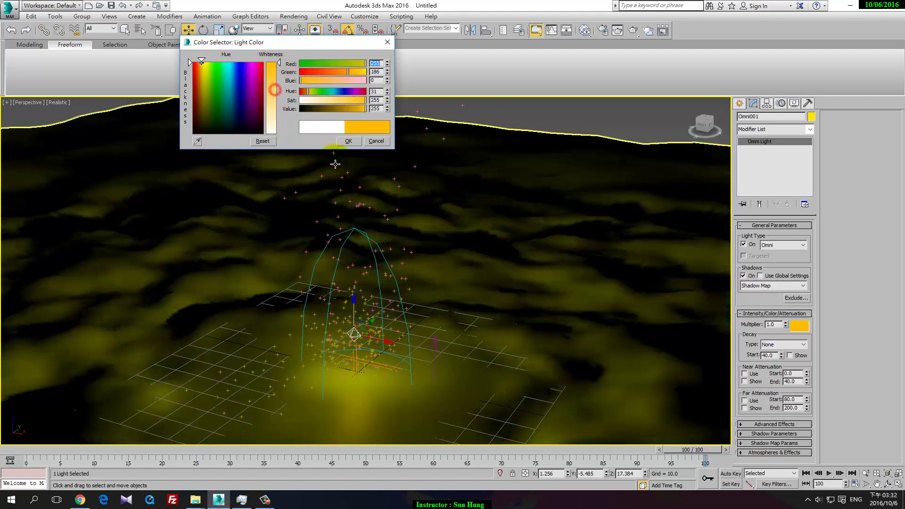
click(358, 141)
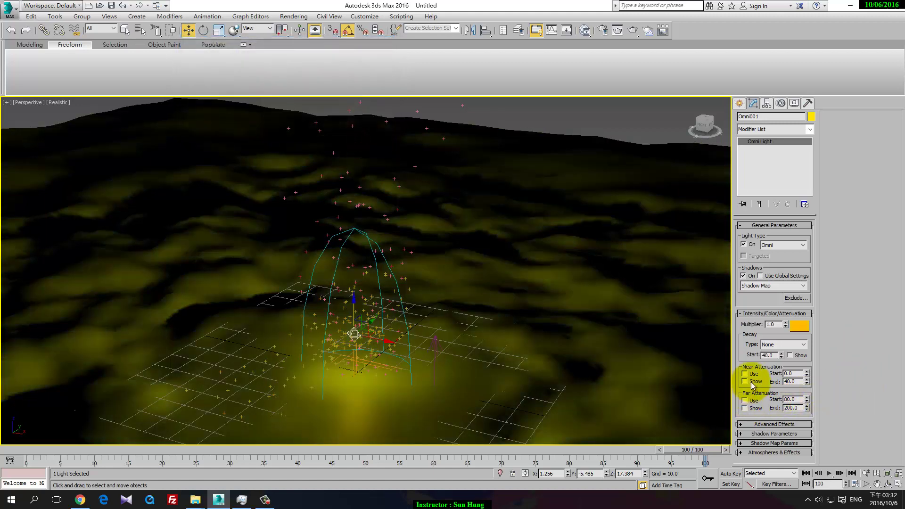
click(745, 400)
mouse_move(807, 404)
mouse_down()
mouse_move(806, 414)
mouse_move(783, 278)
mouse_move(801, 331)
mouse_up()
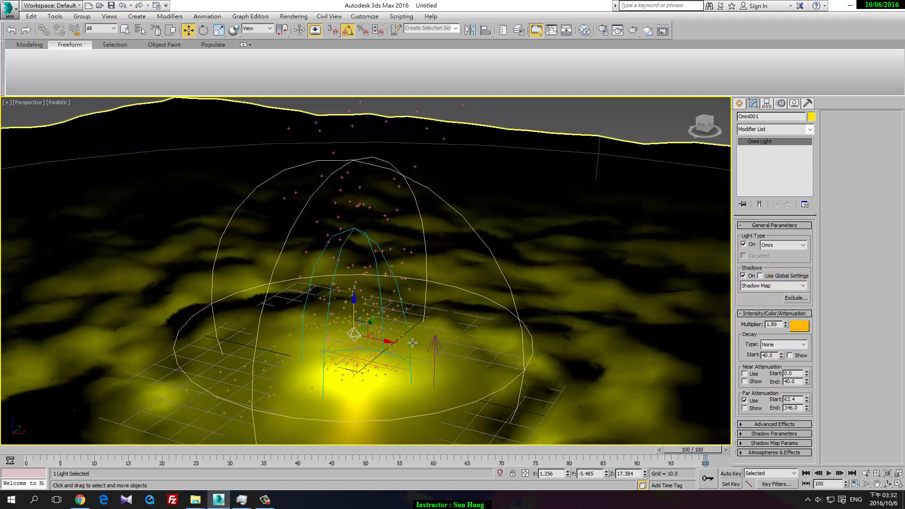
Step: Shift the light colour to a deeper orange (255,156,0)
click(801, 332)
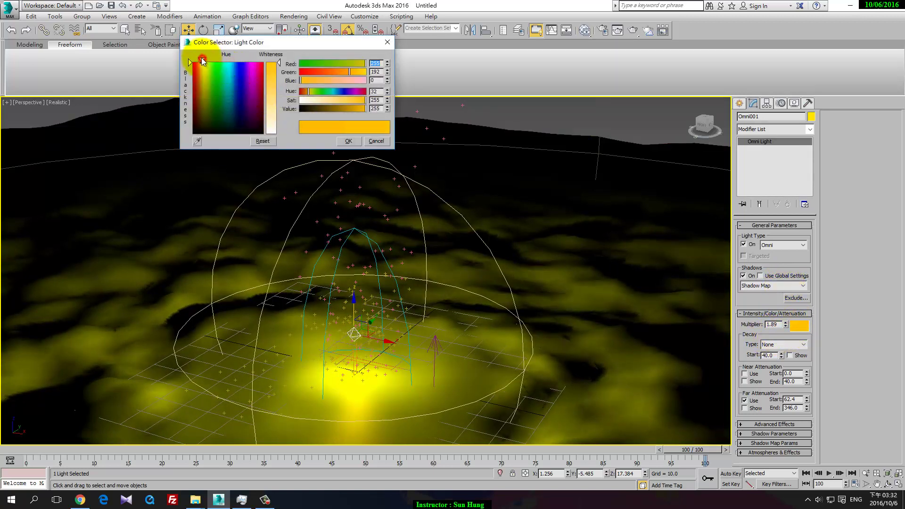
drag(202, 59, 200, 59)
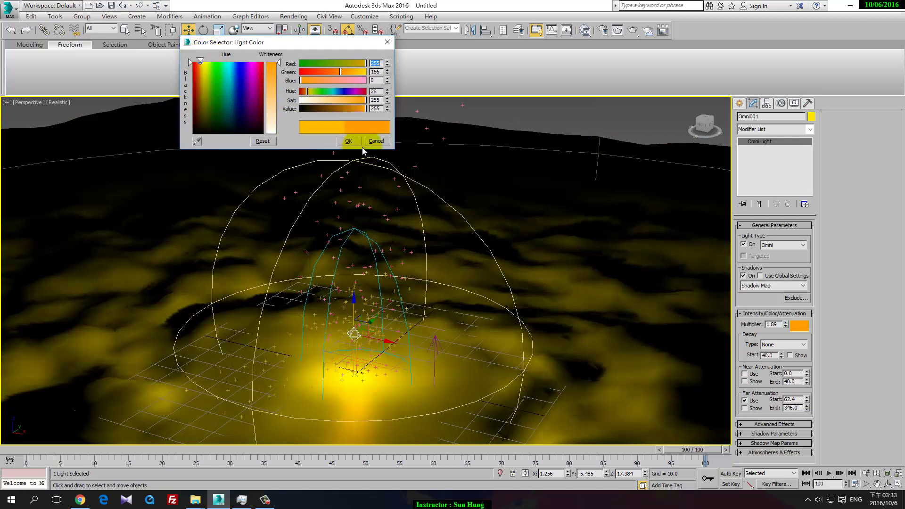
click(349, 141)
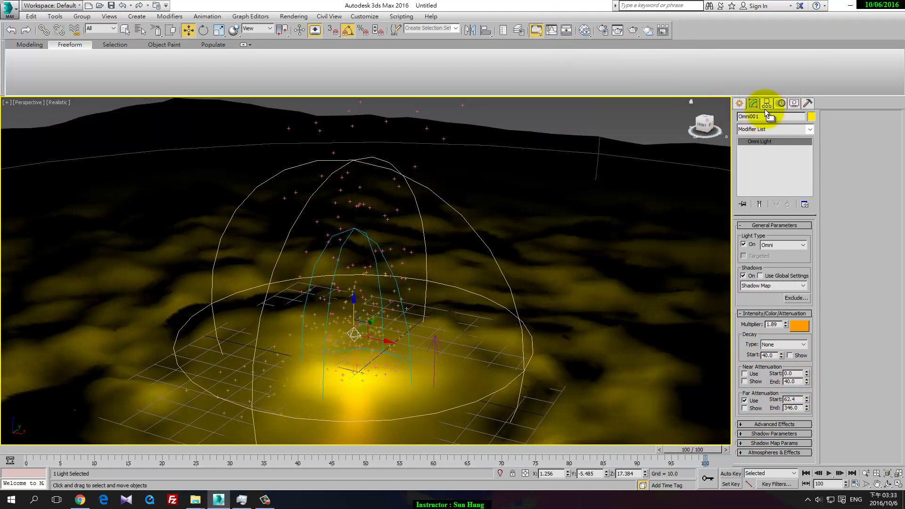
Step: Create a Dummy helper box around the omni light
click(743, 104)
click(789, 120)
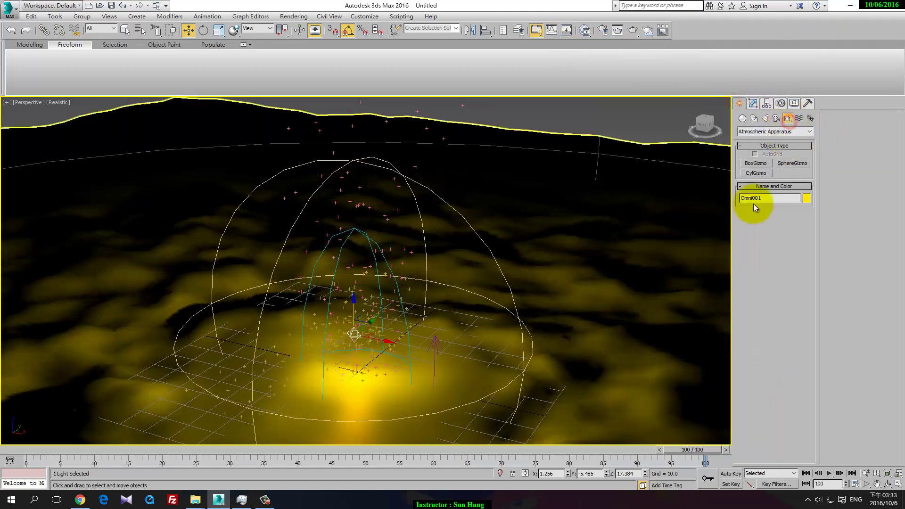
click(777, 132)
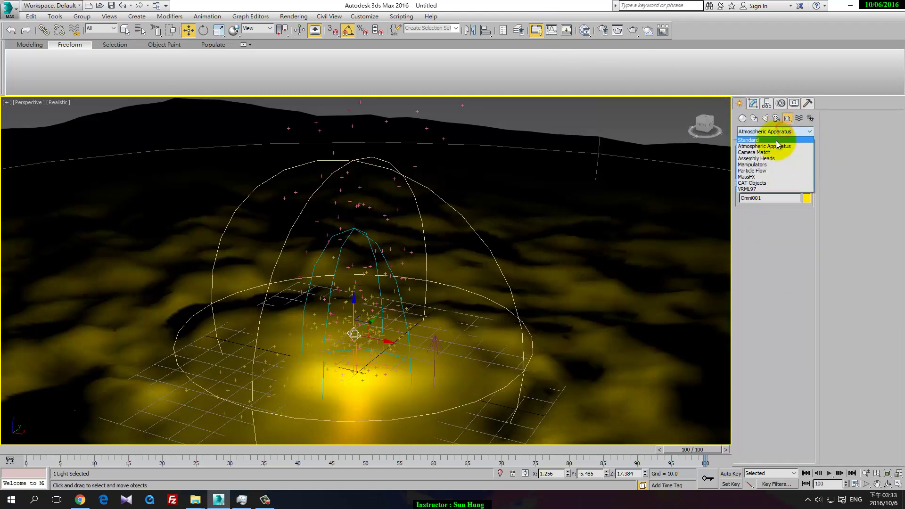
click(776, 141)
click(757, 163)
drag(353, 351, 377, 376)
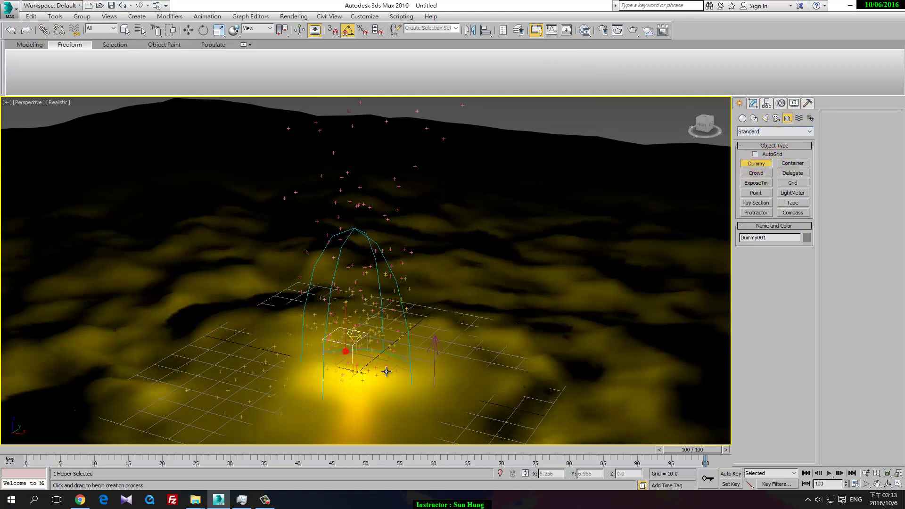
right_click(414, 363)
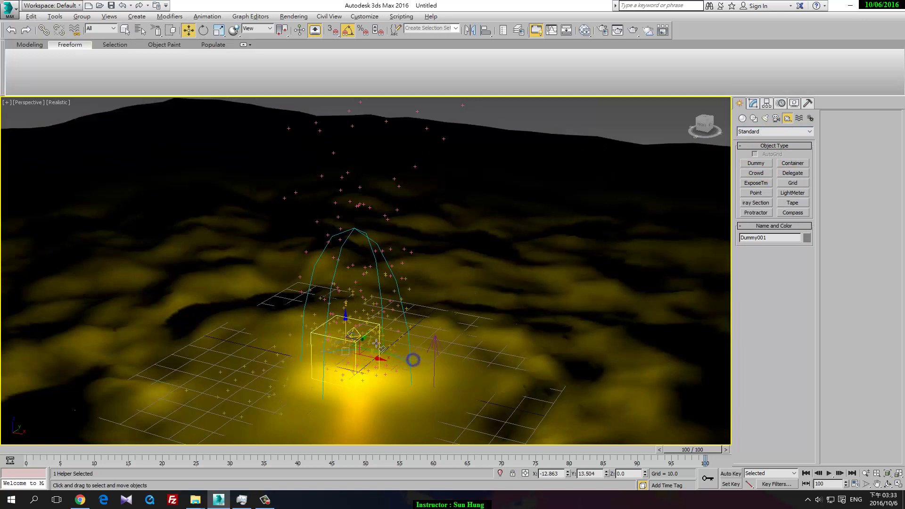
Step: Align the dummy to Omni001 on the X and Z axes
key(w)
key(alt+a)
click(355, 332)
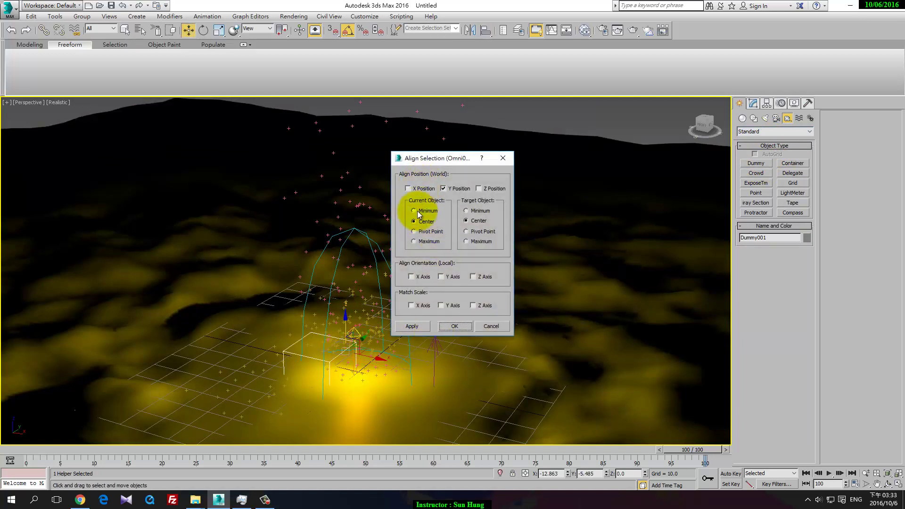
click(409, 189)
click(495, 188)
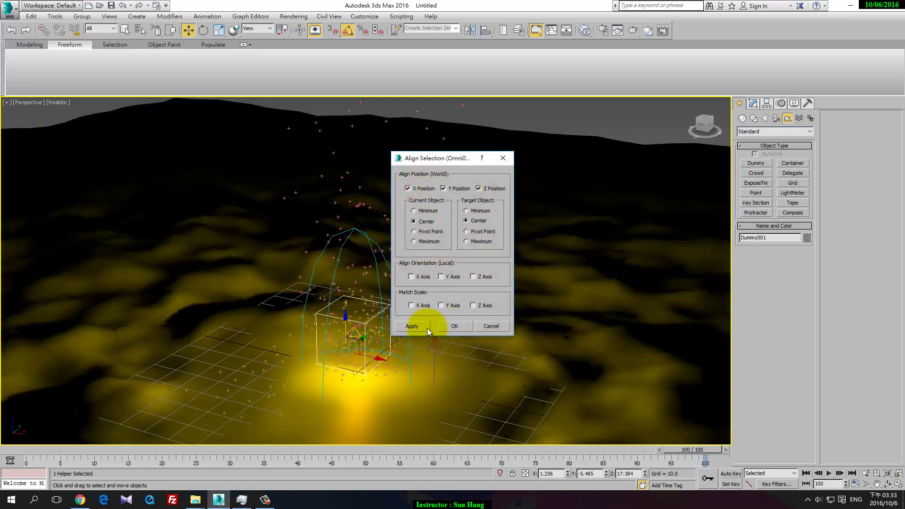
click(449, 325)
Step: Link Omni001 to Dummy001, then move the dummy down within the particle spray
click(357, 333)
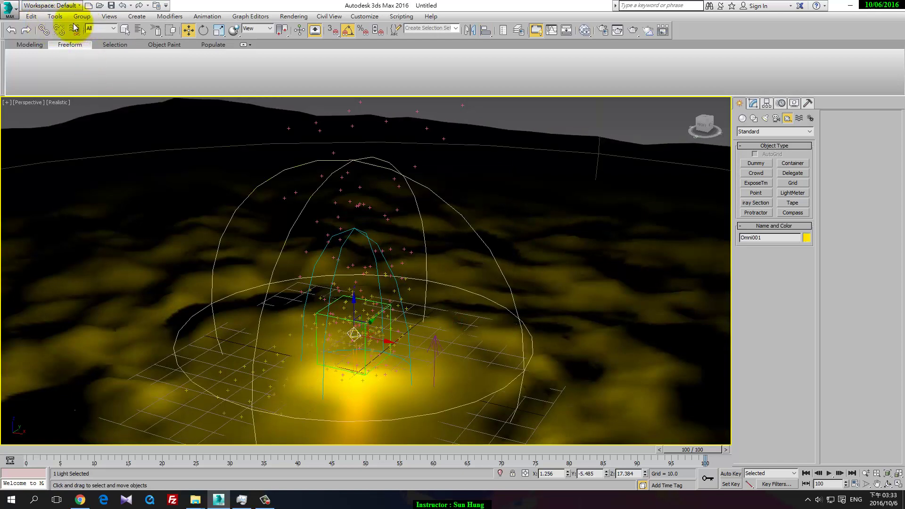
click(44, 31)
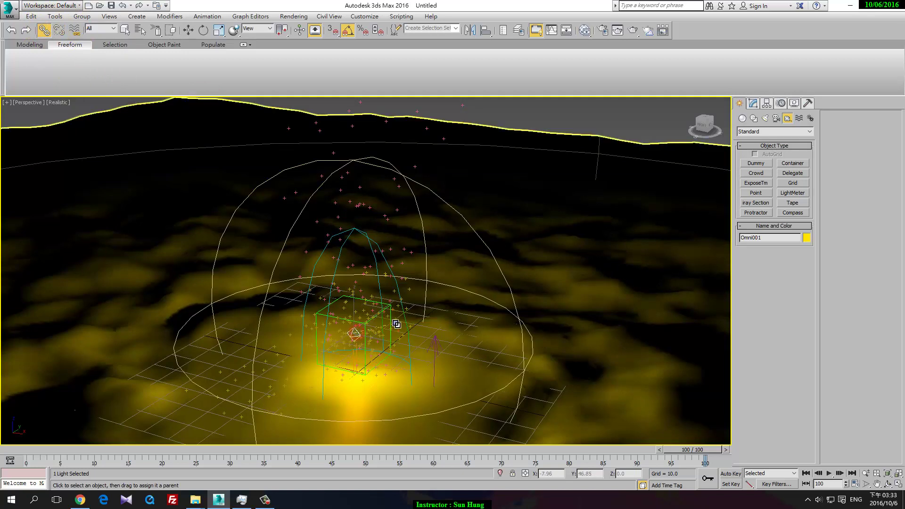
drag(355, 333, 322, 314)
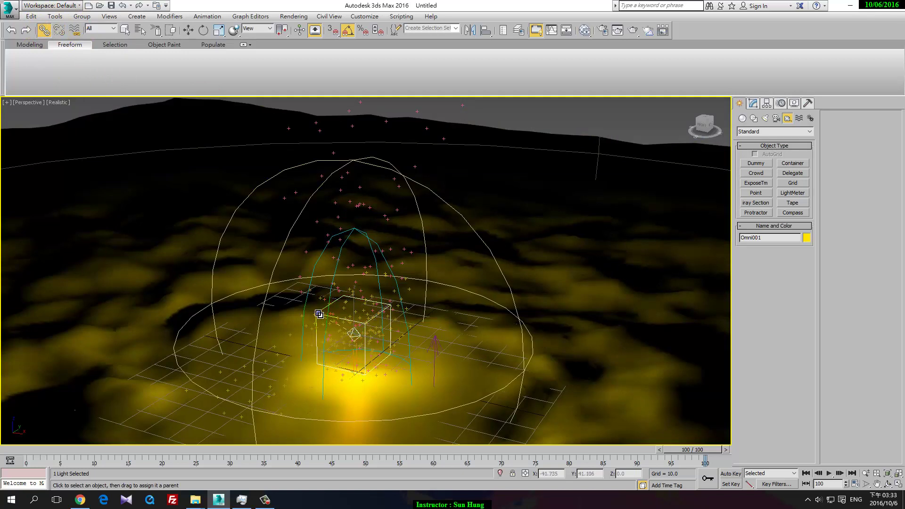
right_click(417, 314)
click(378, 316)
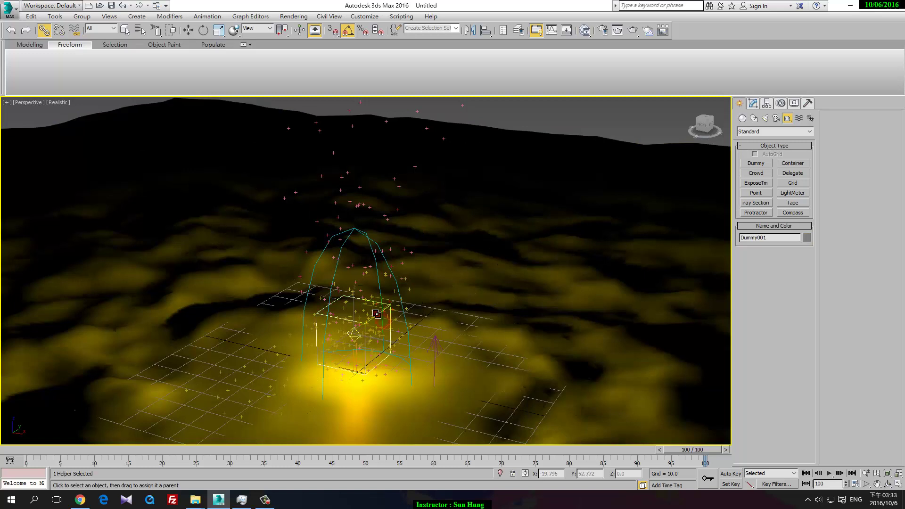
key(w)
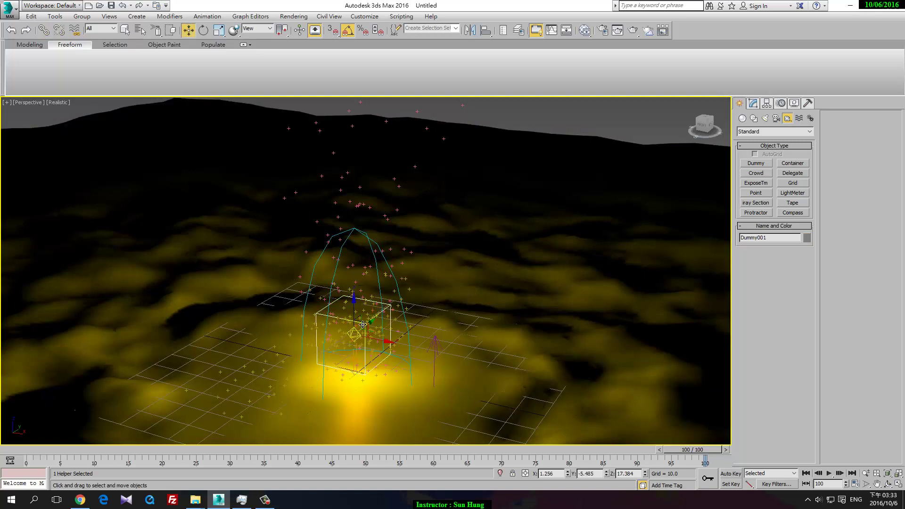
mouse_move(363, 325)
mouse_down()
mouse_move(382, 339)
mouse_move(366, 354)
mouse_up()
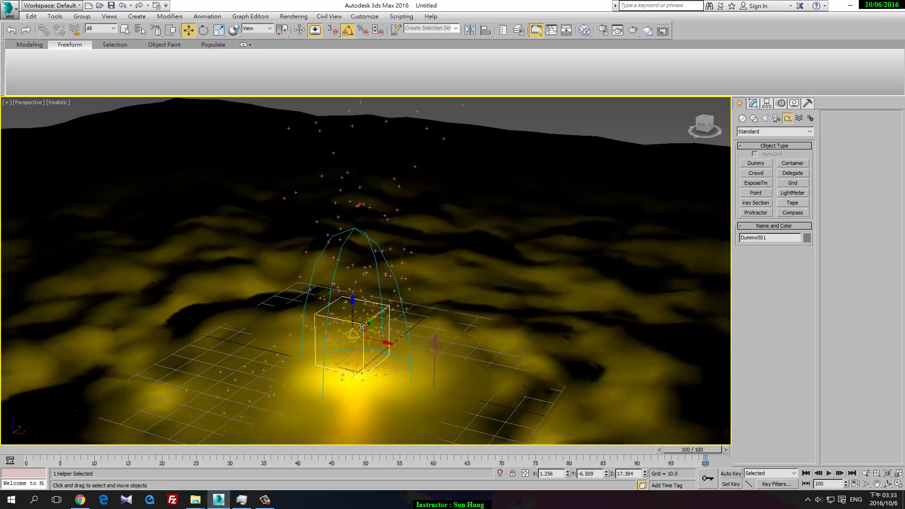
Step: Assign a Noise Position controller to Dummy001's position track
click(782, 104)
click(772, 166)
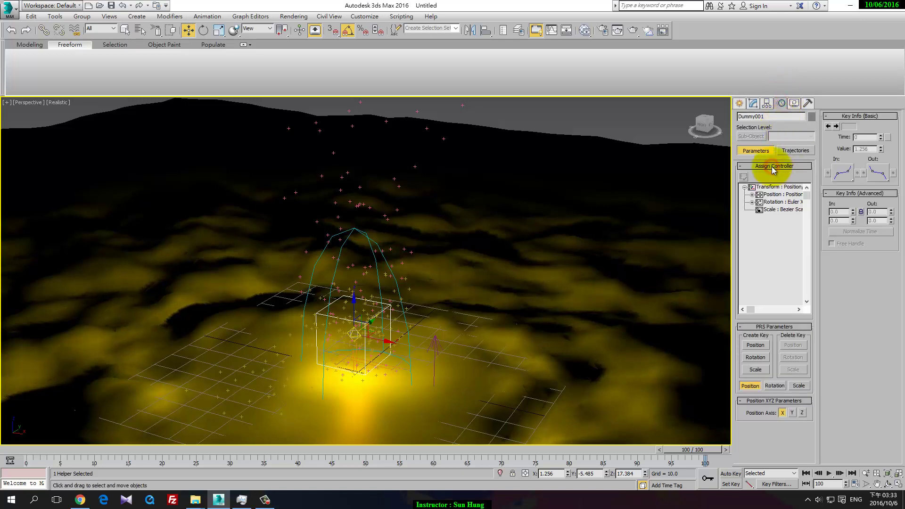
click(773, 194)
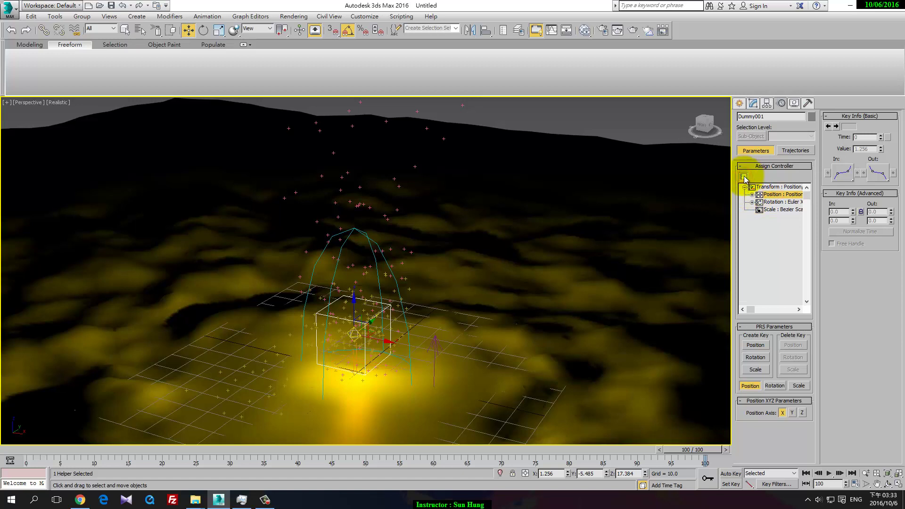
click(743, 177)
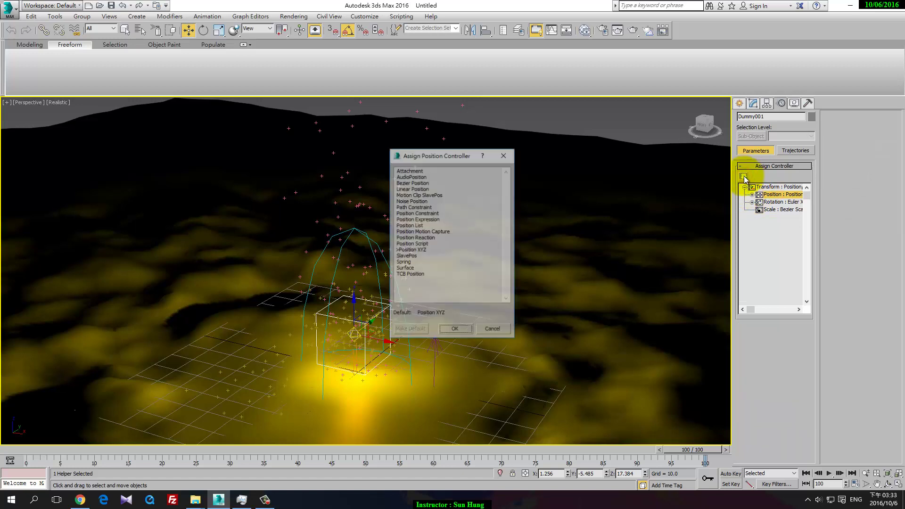
click(422, 203)
click(455, 330)
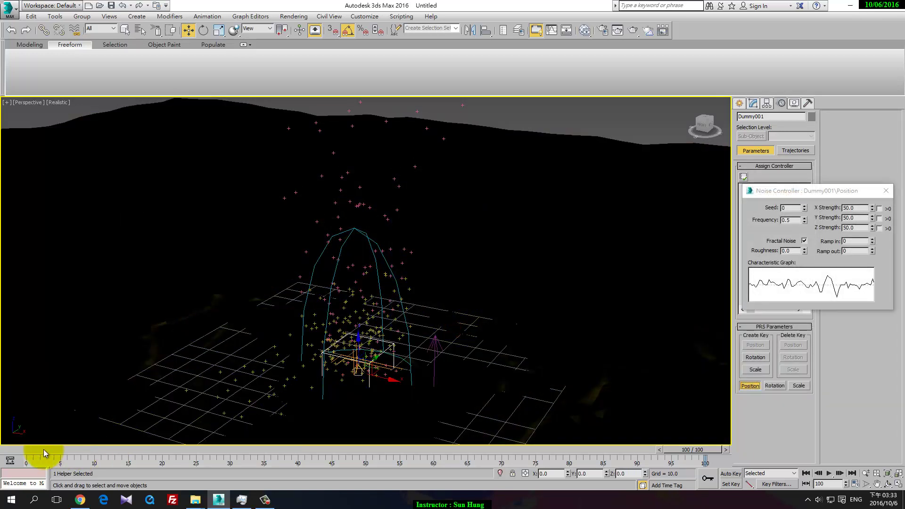
Step: Preview the jitter at frame 14 and select the omni light
mouse_move(45, 452)
mouse_down()
mouse_move(212, 453)
mouse_move(2, 445)
mouse_up()
key(w)
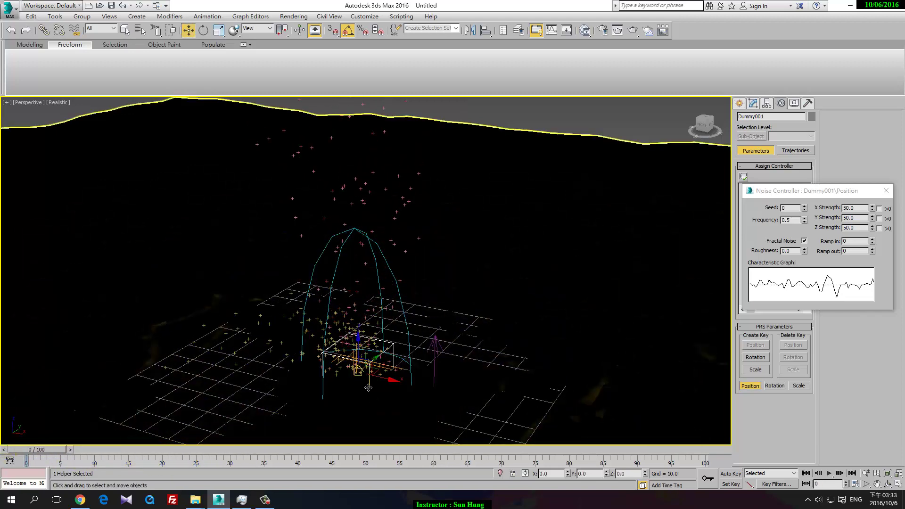
click(360, 367)
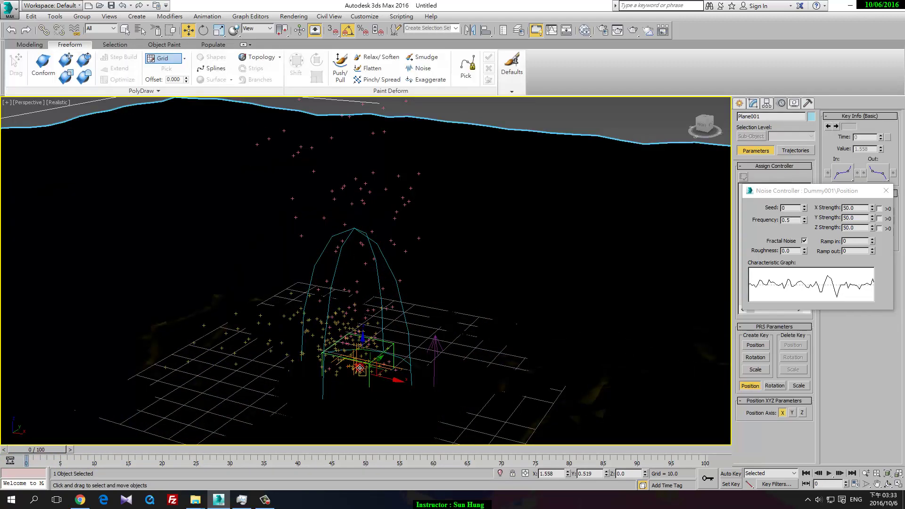
click(359, 368)
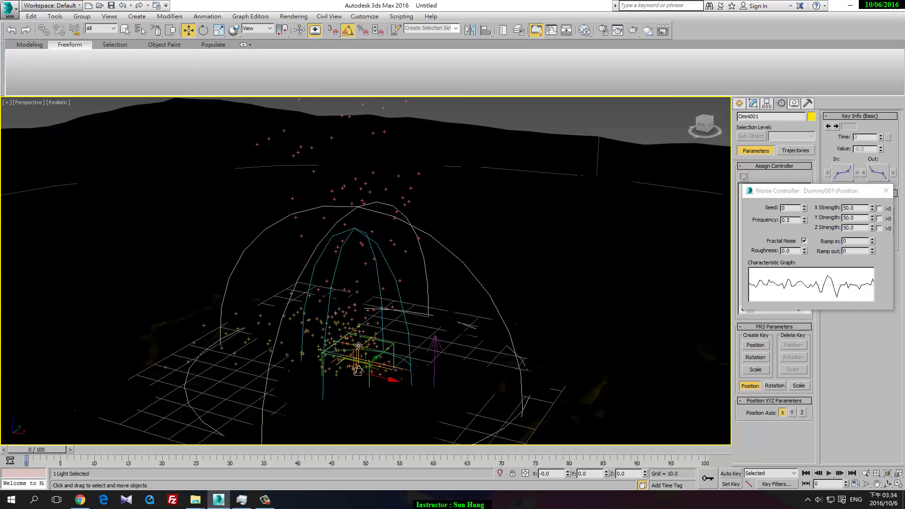
Step: Raise Omni001 higher above the terrain and preview the flicker
drag(359, 346, 355, 283)
mouse_move(47, 449)
mouse_down()
mouse_move(437, 479)
mouse_move(15, 464)
mouse_up()
key(w)
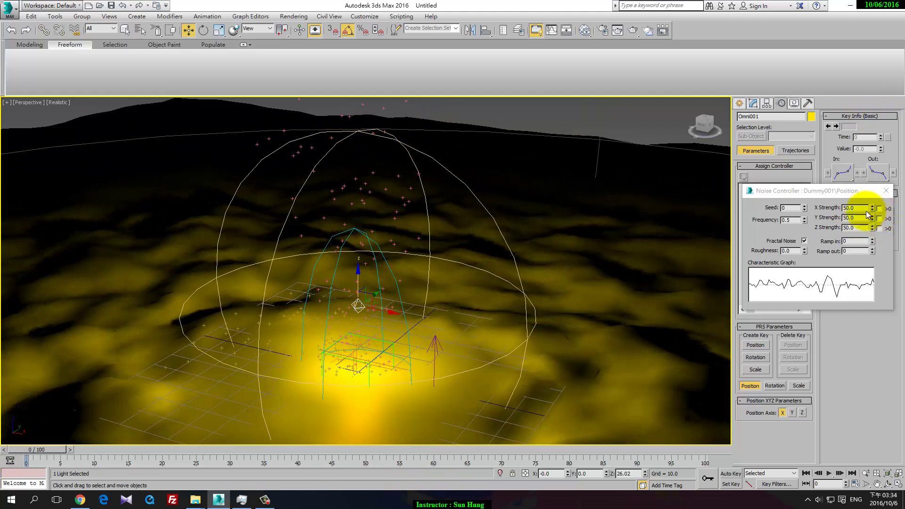
Step: Set the Z noise strength to 10, kept positive, and preview the motion
double_click(850, 227)
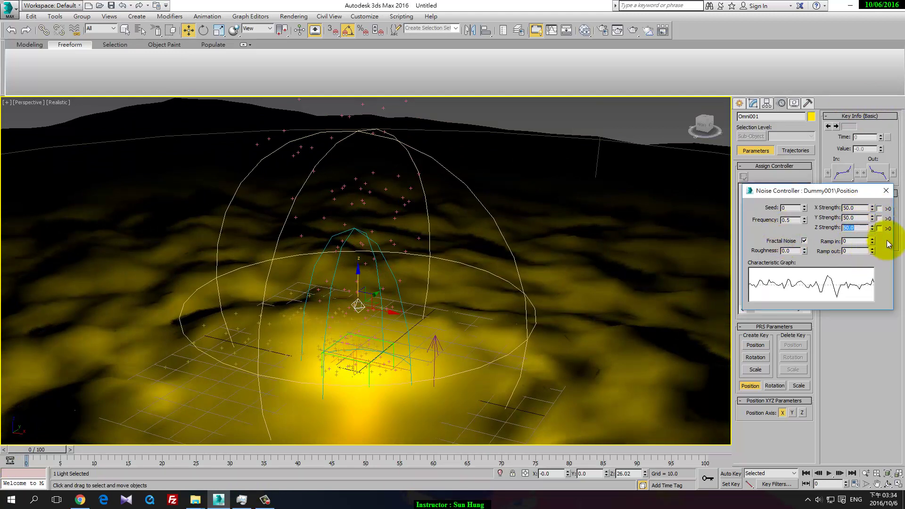
click(879, 228)
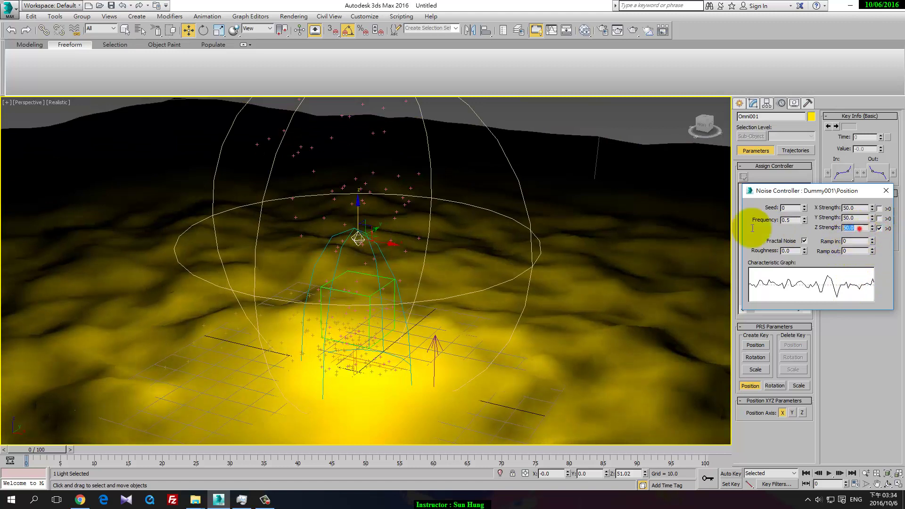
text(25)
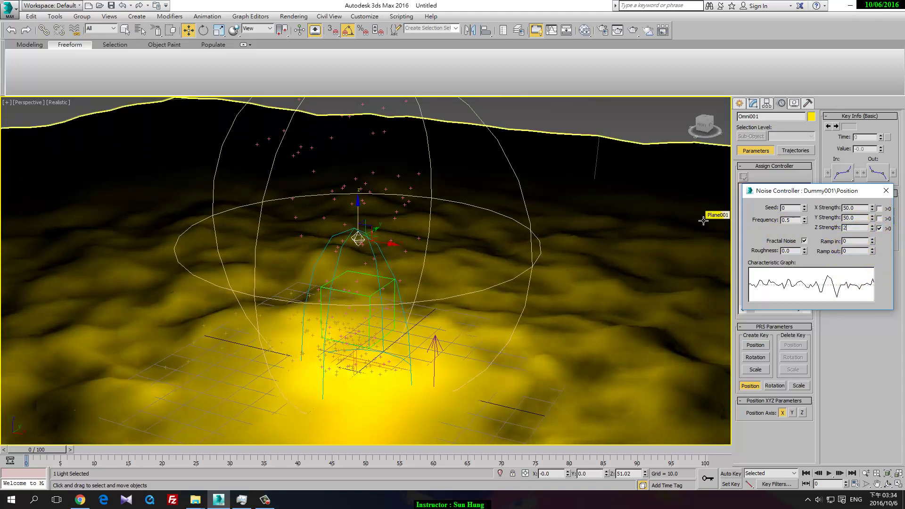
key(Return)
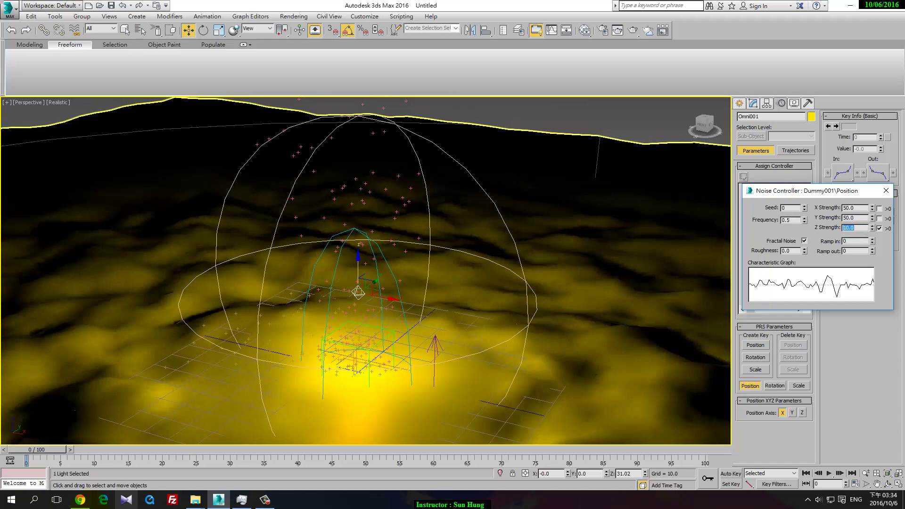
drag(37, 449, 475, 433)
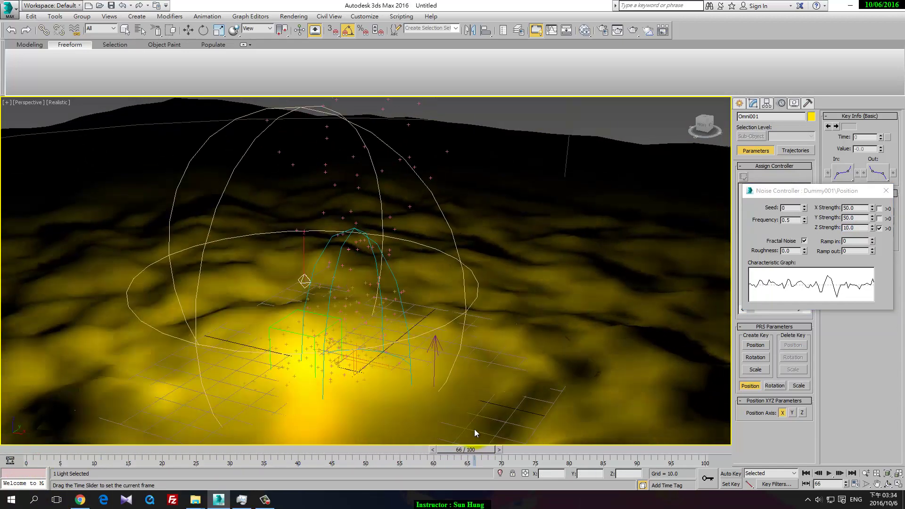
key(Home)
key(w)
Step: Set the X and Y noise strengths to 10
double_click(860, 207)
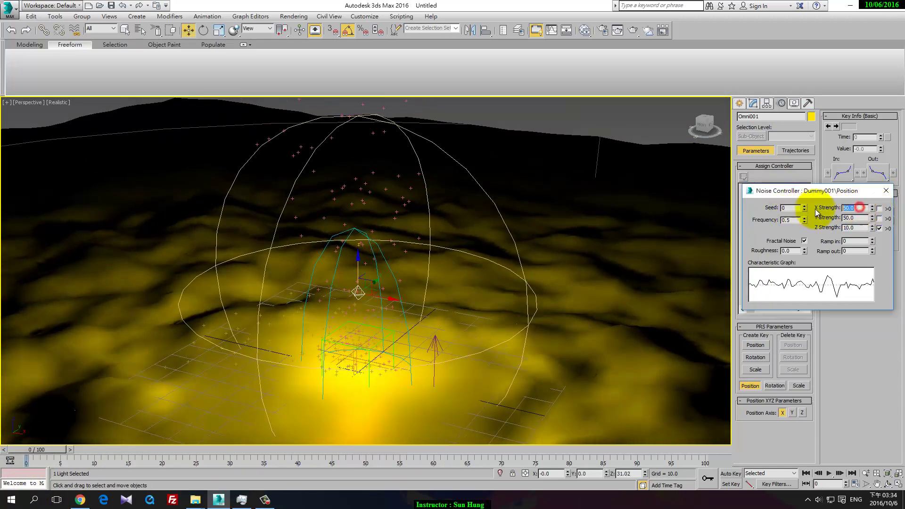
click(877, 228)
text(10)
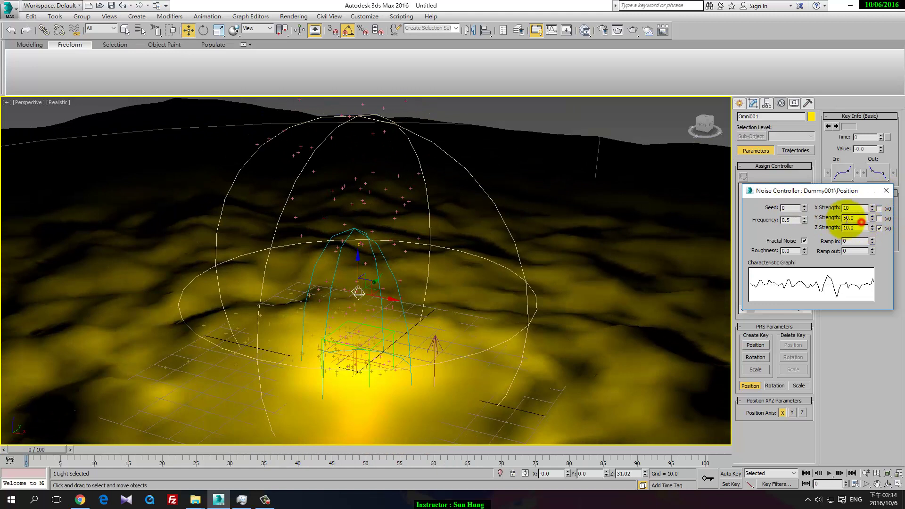
double_click(852, 218)
text(10)
key(Return)
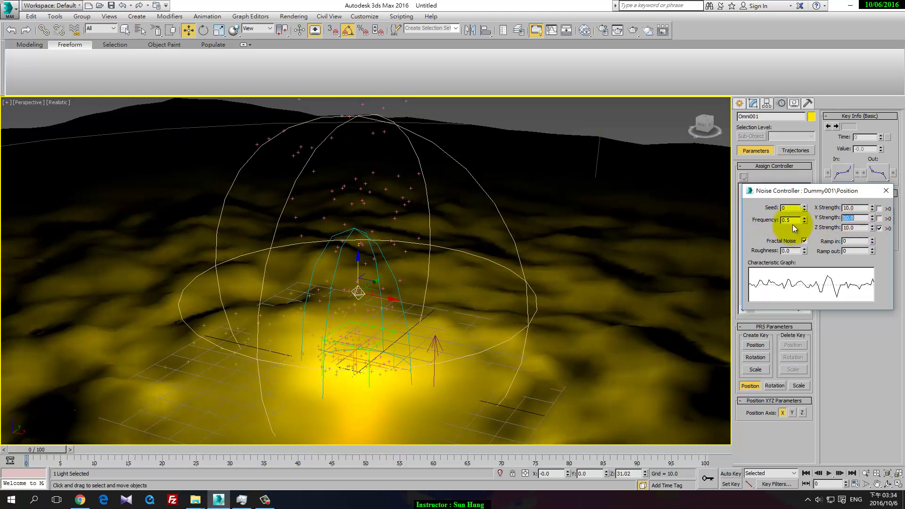
Step: Lower the noise frequency to 0.03 and change the seed to 9
drag(804, 220, 816, 255)
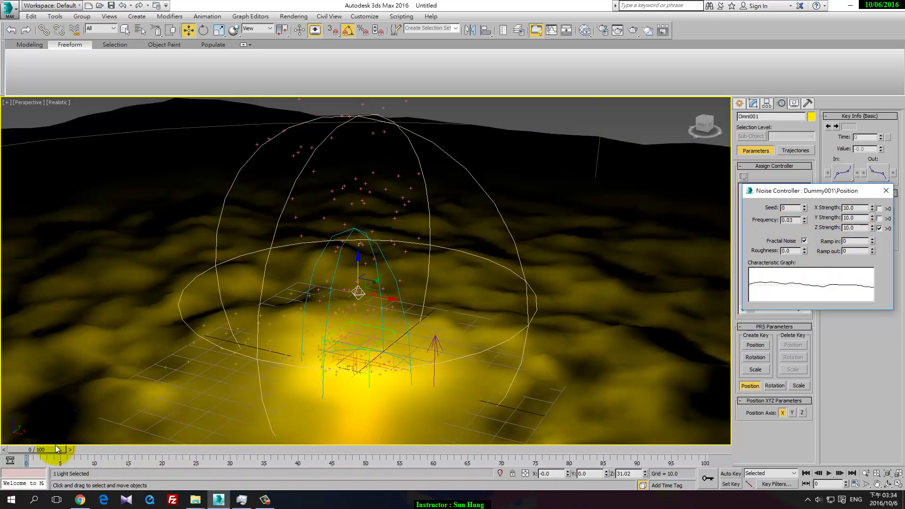
mouse_move(57, 449)
mouse_down()
mouse_move(751, 449)
mouse_move(146, 462)
mouse_move(19, 452)
mouse_up()
key(w)
click(813, 216)
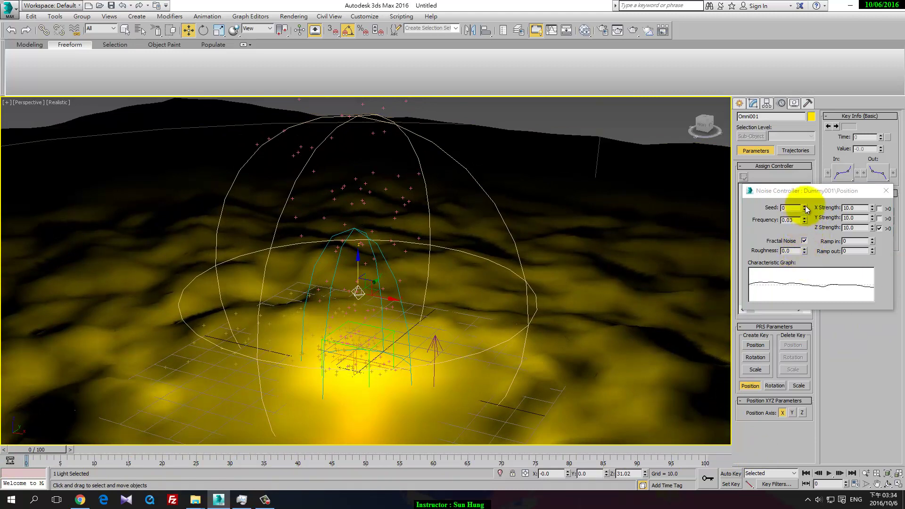
click(804, 206)
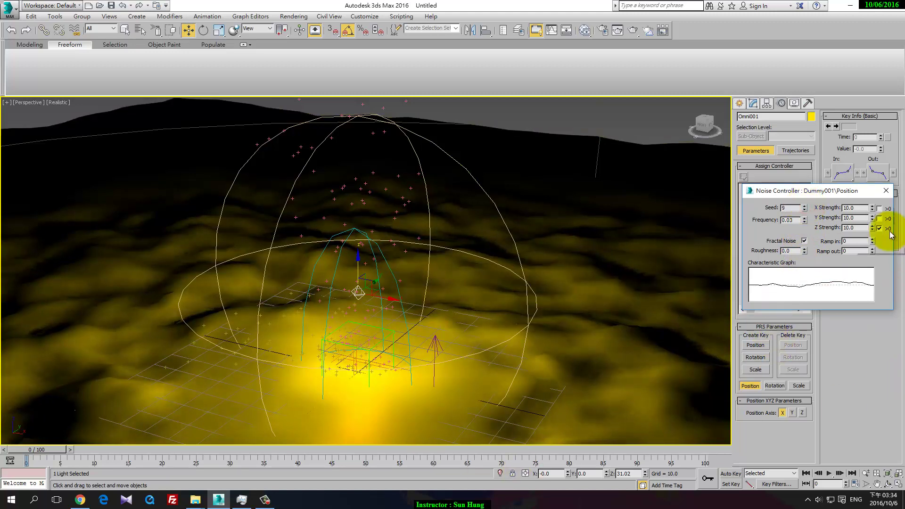
Step: Close the noise dialog, open the Curve Editor, and filter to animated tracks only
click(886, 190)
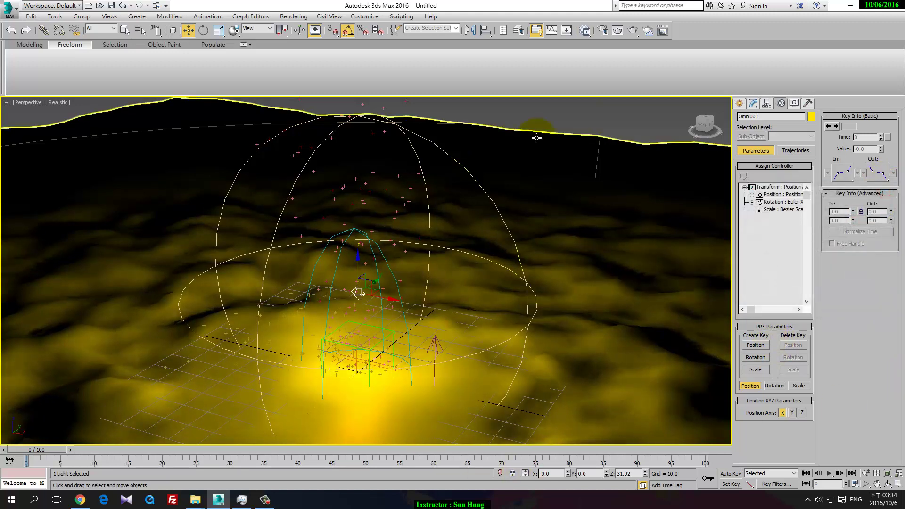
click(551, 31)
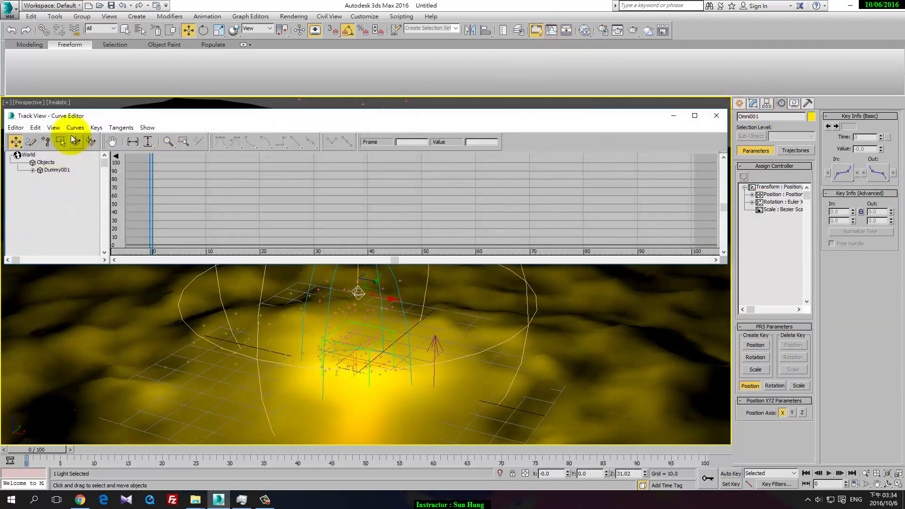
click(60, 131)
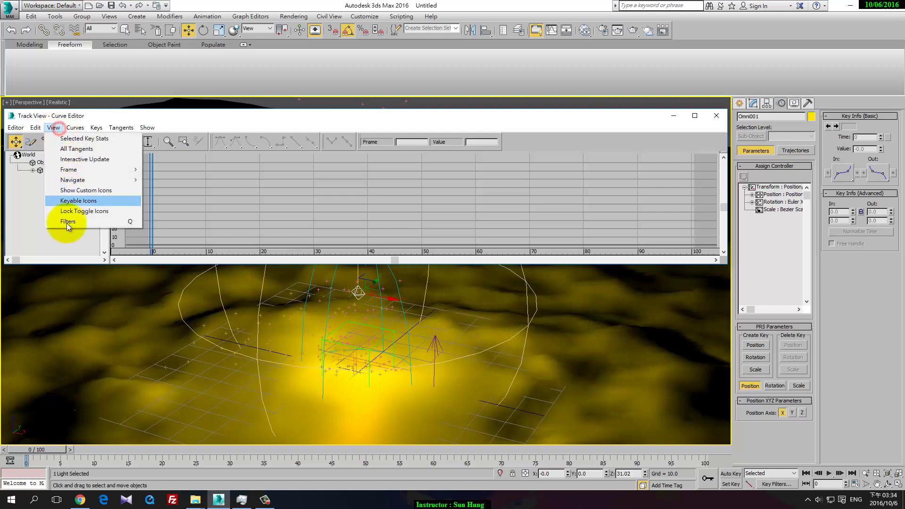
click(66, 222)
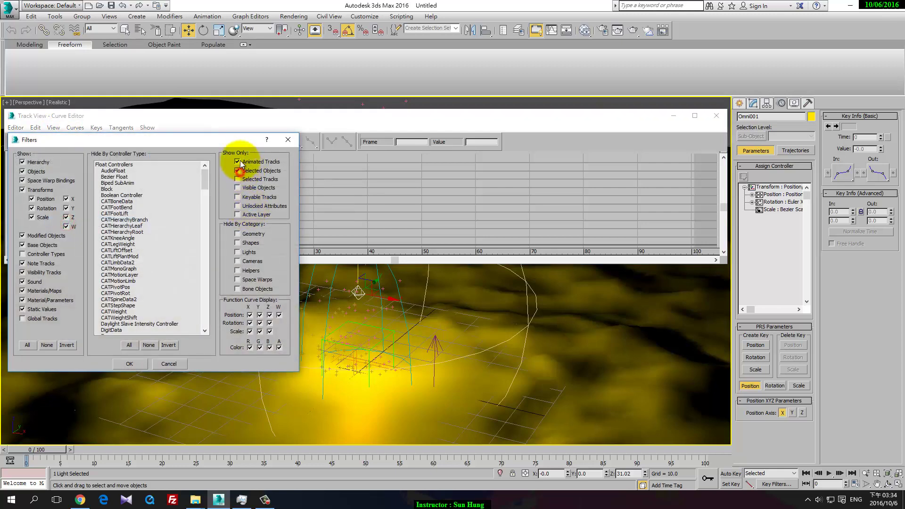
click(248, 165)
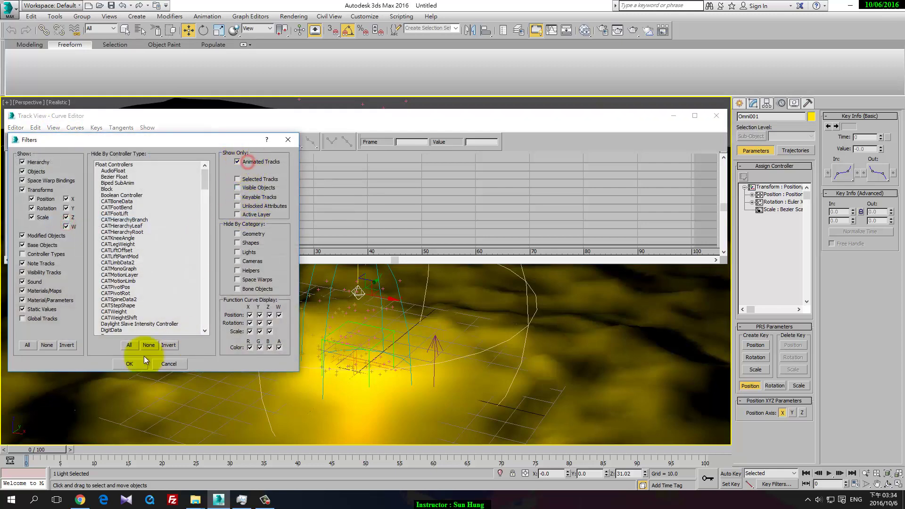
click(129, 363)
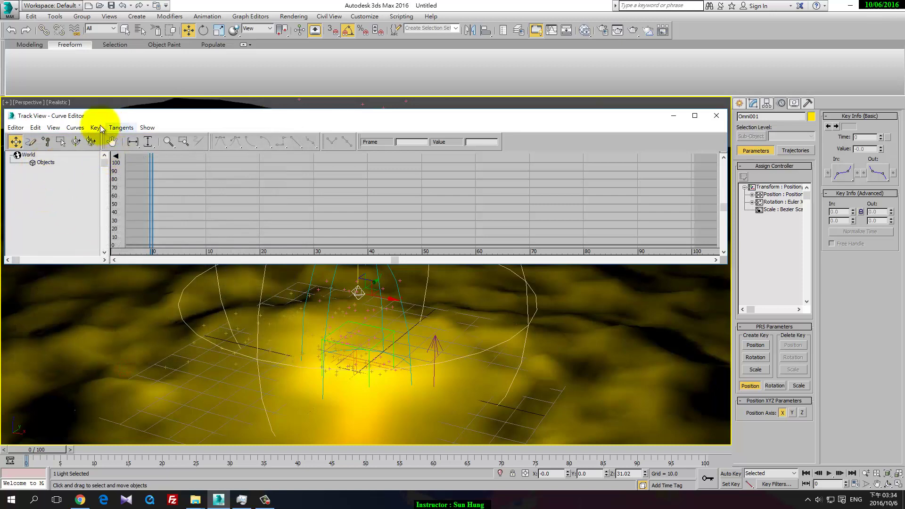
Step: Remove the animated-only filter and display Omni001's Multiplier curve
click(54, 128)
click(67, 219)
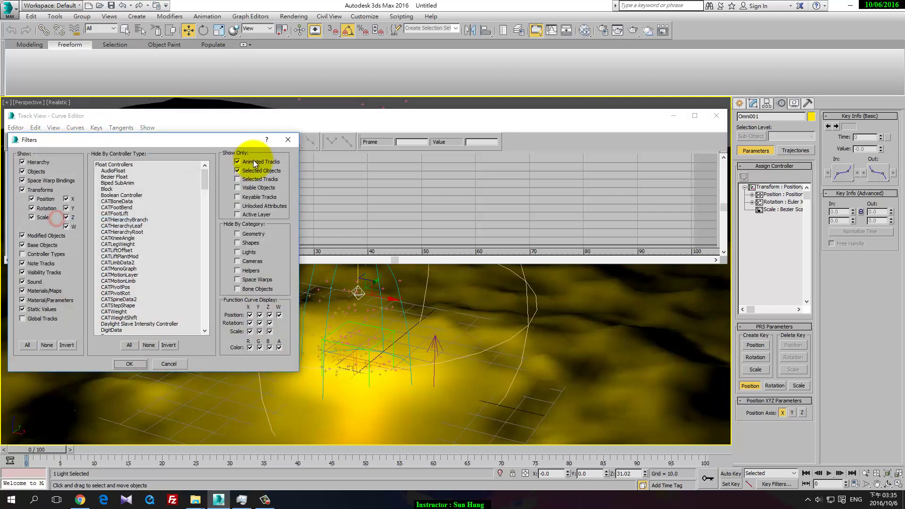
click(249, 165)
click(127, 362)
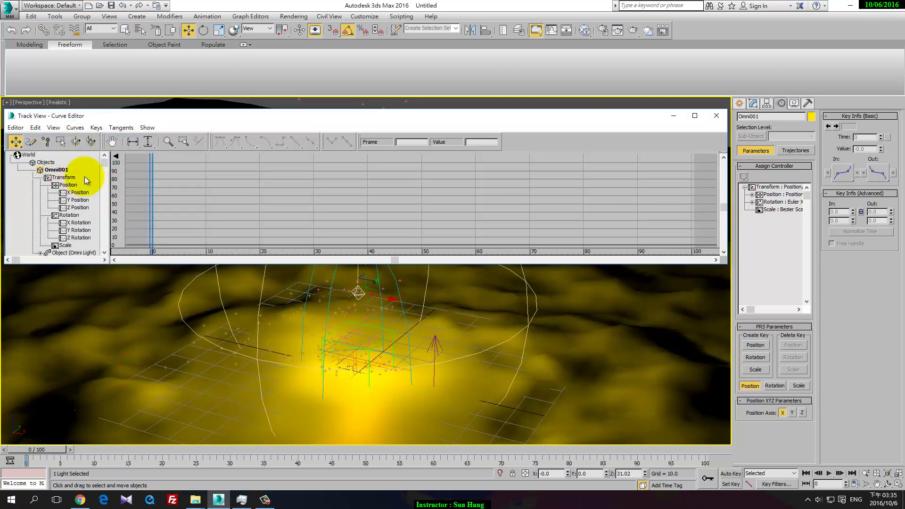
click(58, 170)
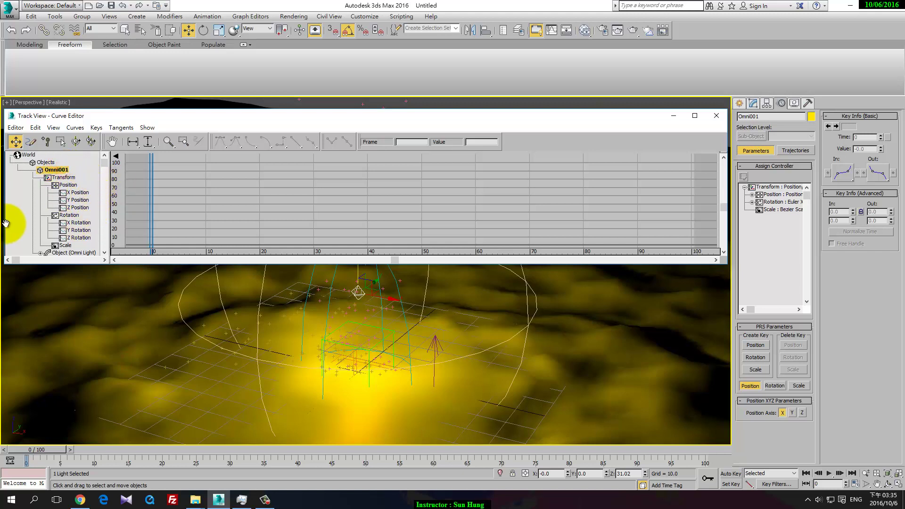
scroll(22, 217, down, 2)
click(40, 207)
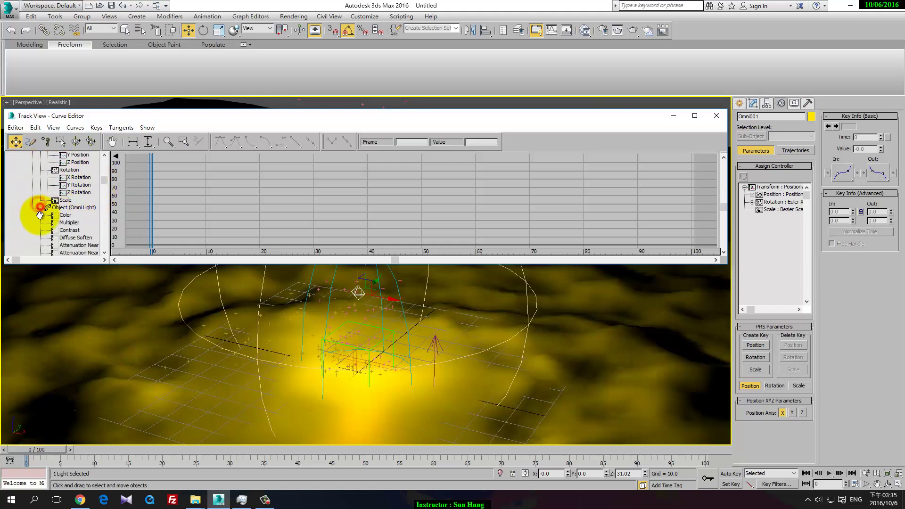
click(71, 223)
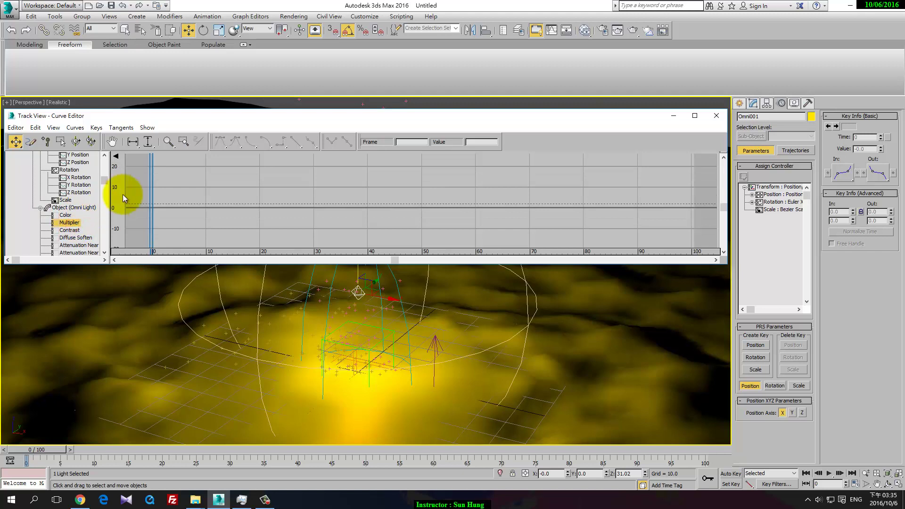
Step: Assign a Noise Float controller to the light's Multiplier track
click(36, 127)
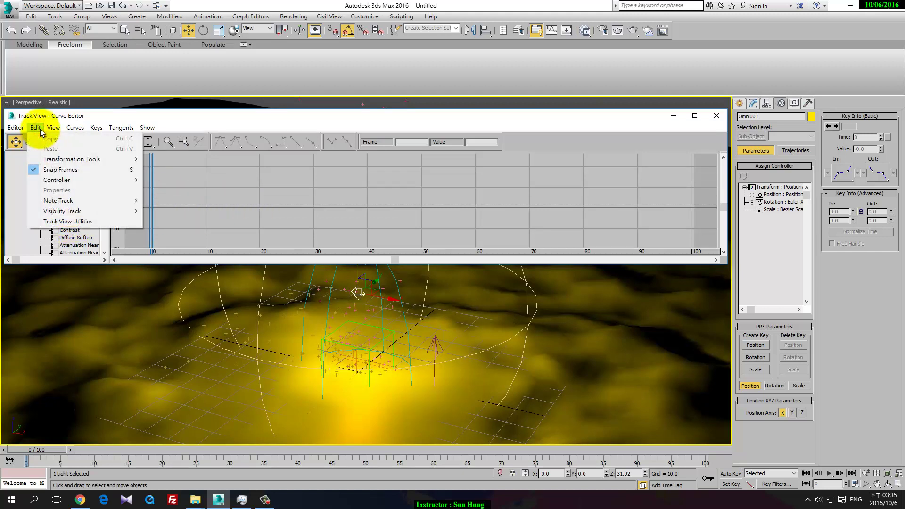
mouse_move(56, 180)
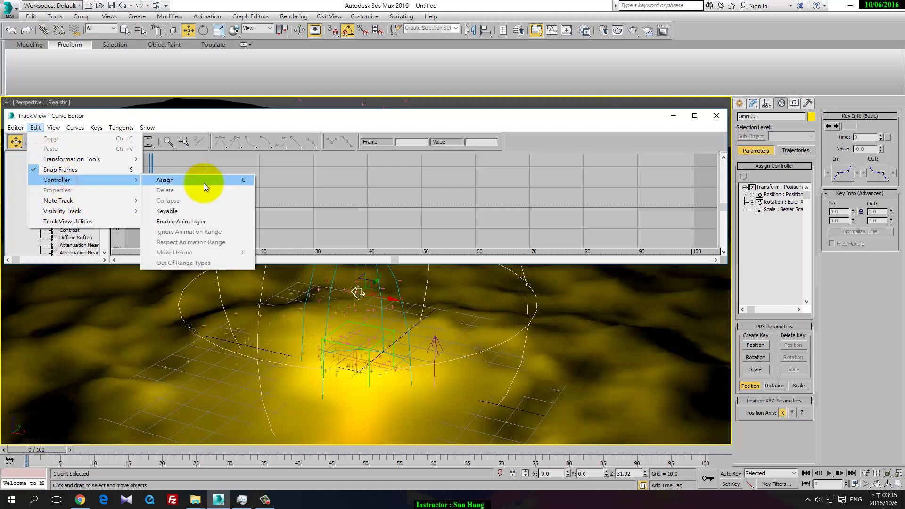
click(204, 186)
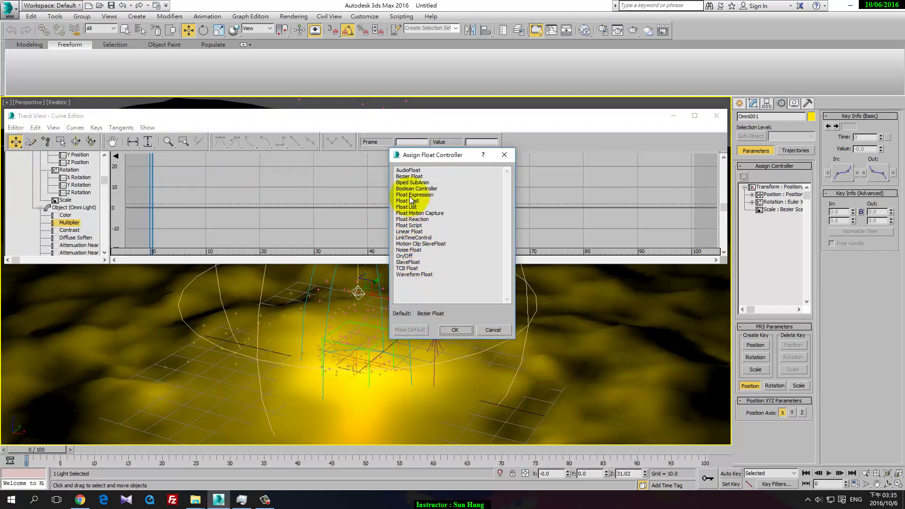
click(408, 250)
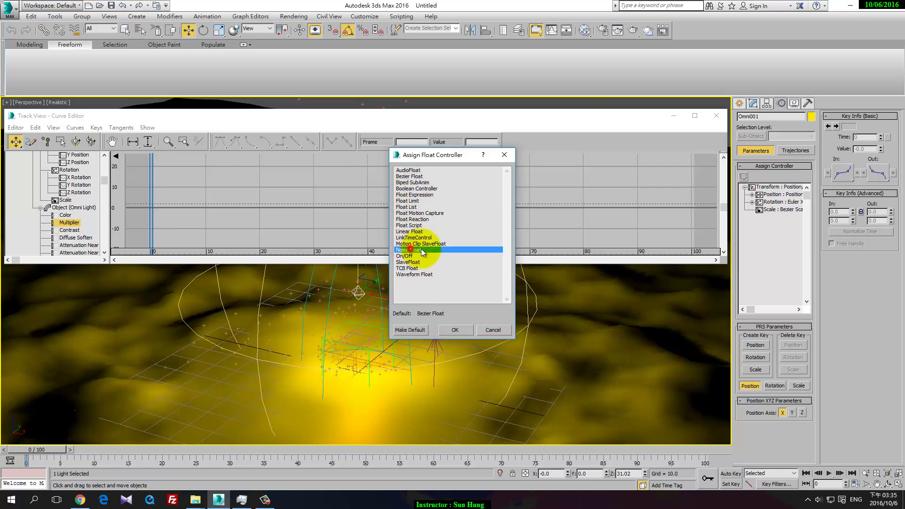
click(455, 330)
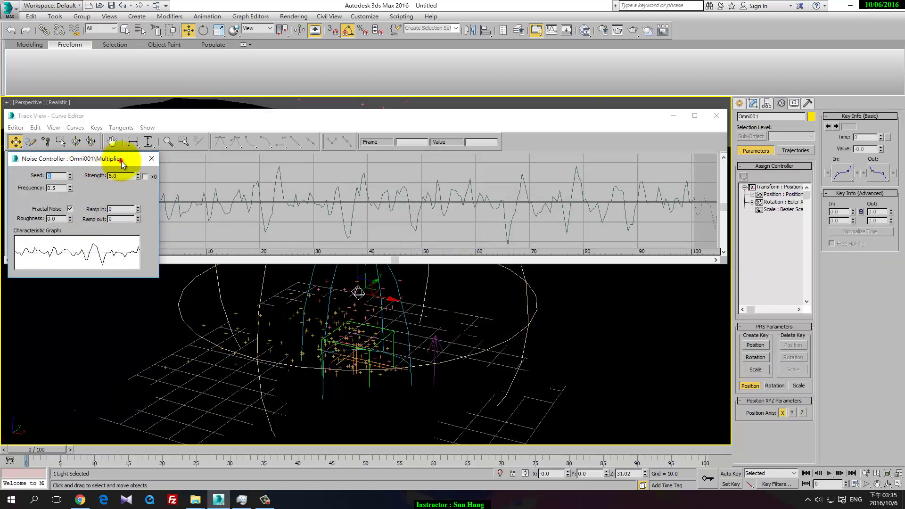
drag(120, 160, 334, 211)
Step: Set the noise to positive-only strength 5.0, frequency 0.01, seed 4
click(359, 226)
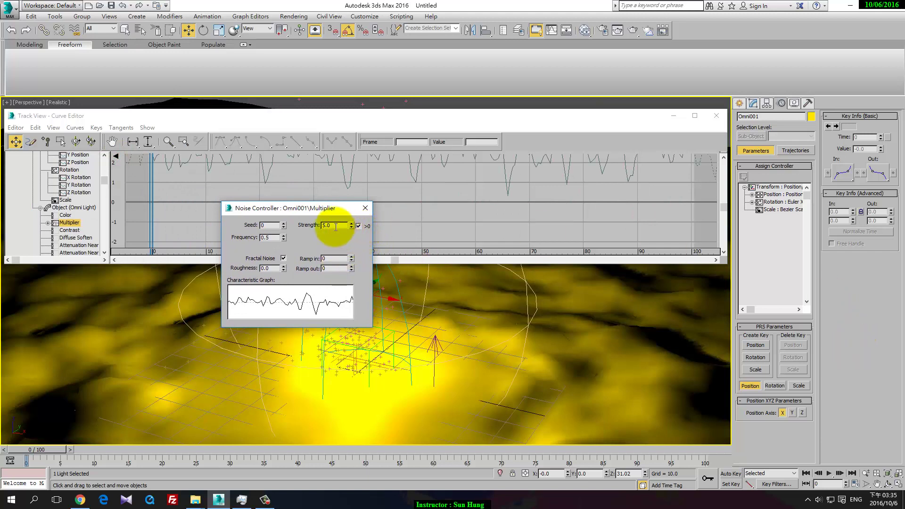
click(297, 248)
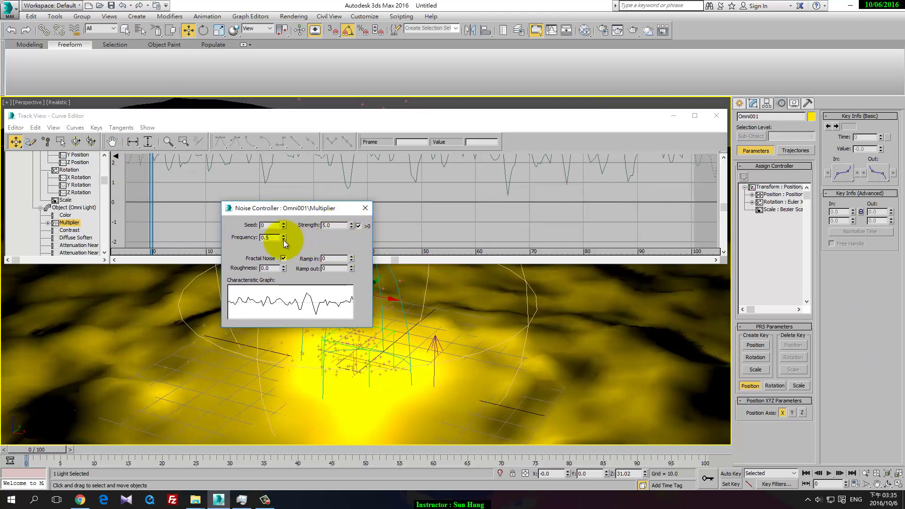
drag(284, 240, 310, 283)
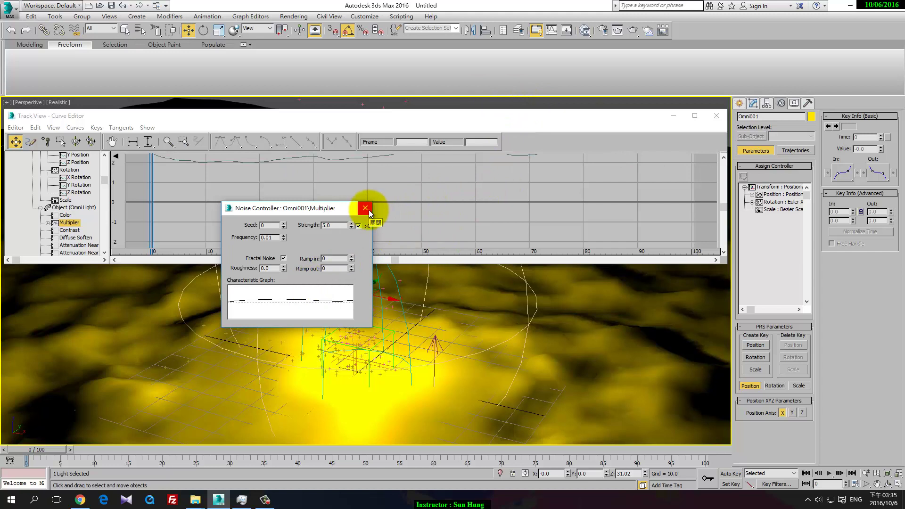
click(282, 224)
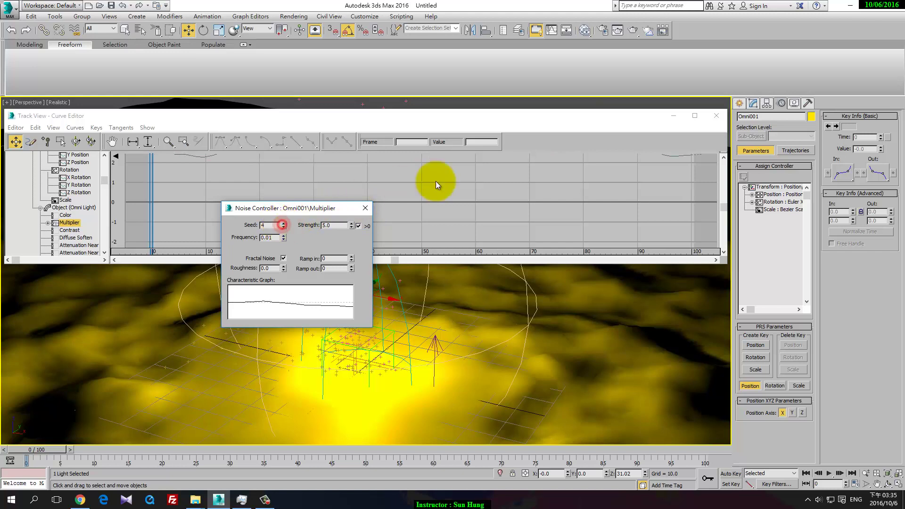
click(461, 181)
click(365, 208)
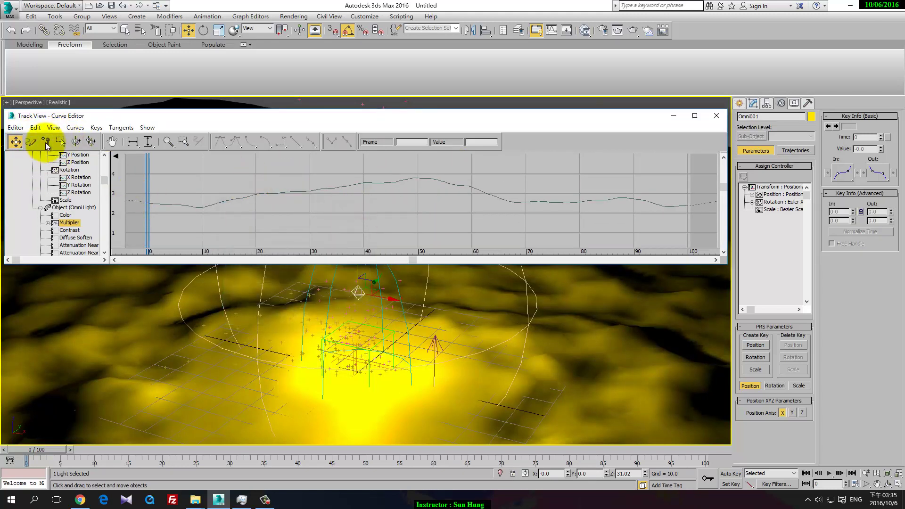
Step: Replace the Multiplier's noise with a Bezier Float controller
click(53, 128)
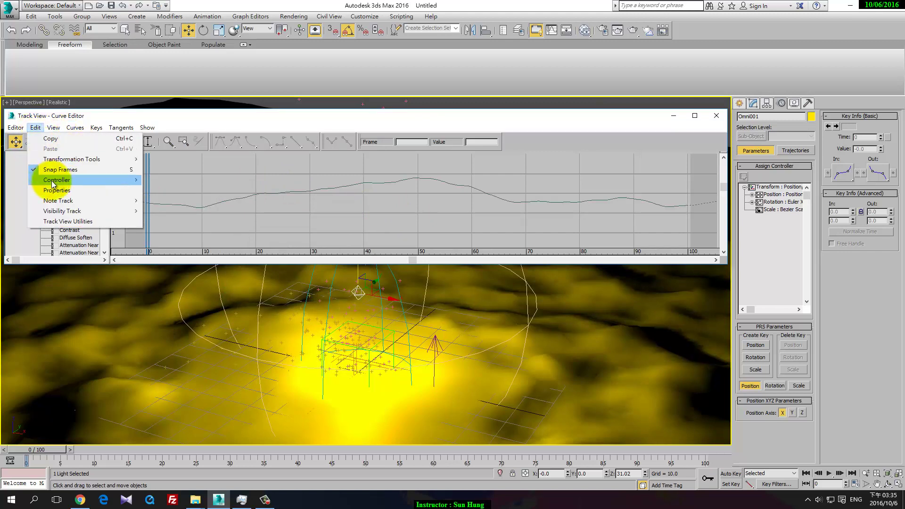
mouse_move(56, 179)
click(217, 178)
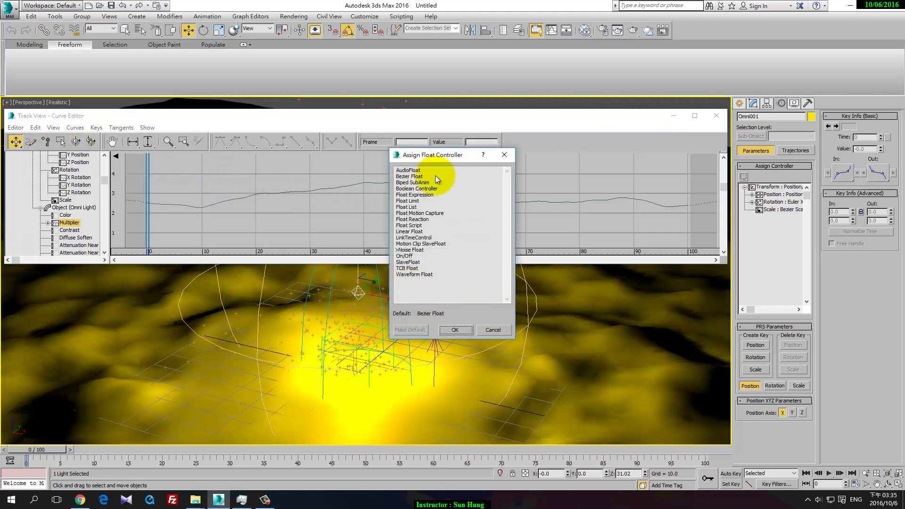
double_click(420, 177)
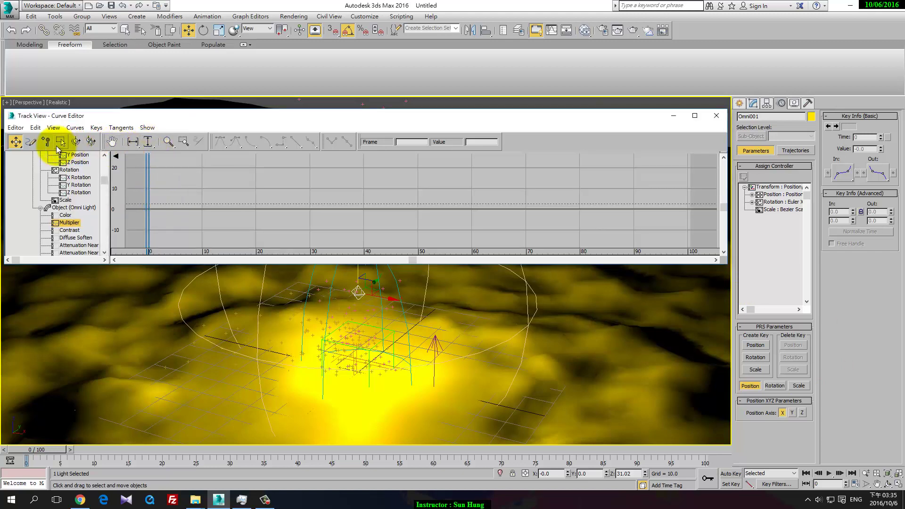
Step: Draw a brightness curve freehand across frames 0 to 100
click(31, 141)
drag(146, 203, 178, 203)
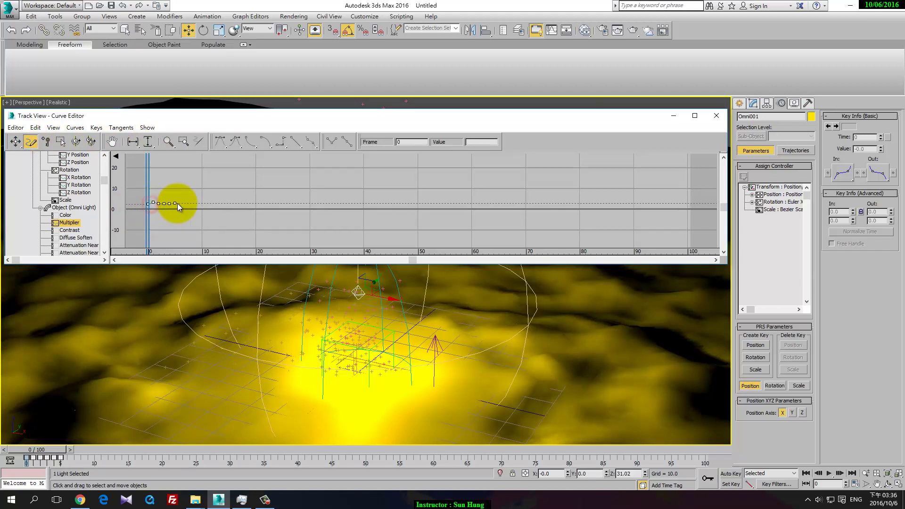
drag(238, 208, 318, 203)
drag(412, 201, 498, 204)
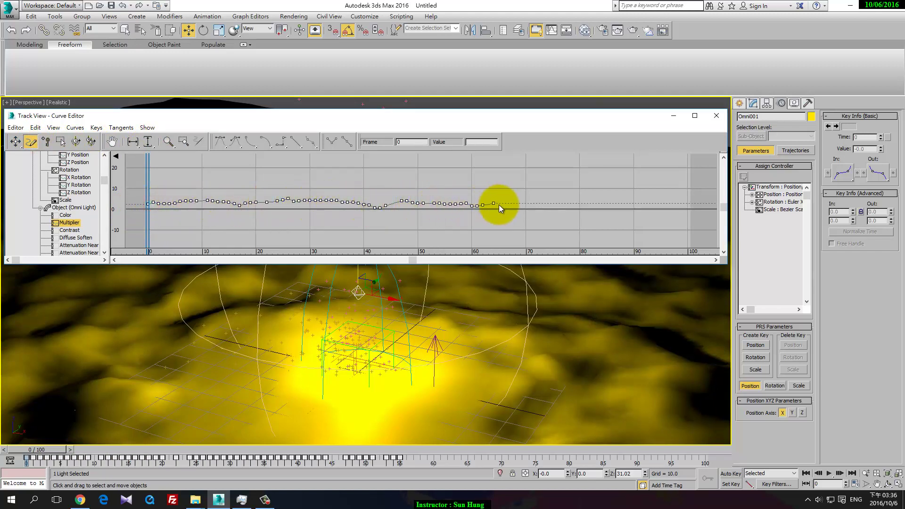
drag(666, 204, 688, 204)
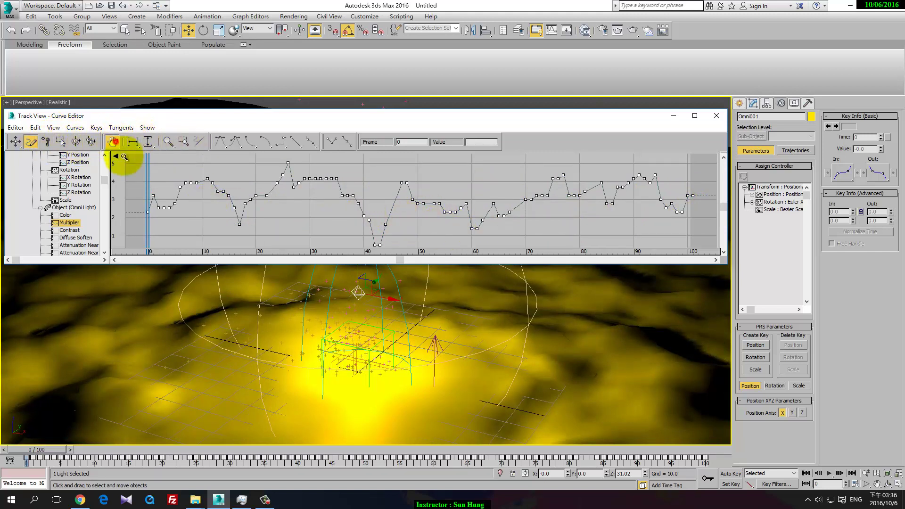
Step: Select the lowest keys near frame 42, setting the key to 1.293, then close the editor
click(113, 143)
right_click(345, 237)
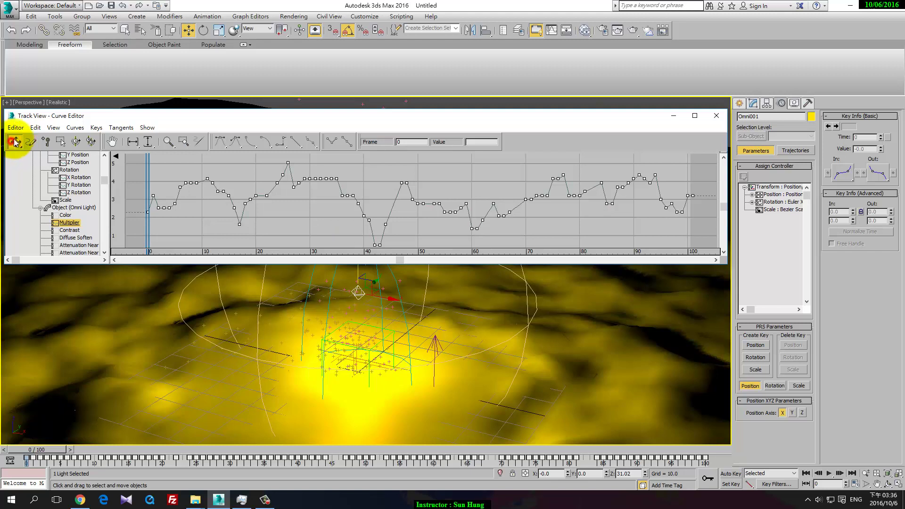
mouse_move(354, 239)
mouse_down()
mouse_move(385, 247)
mouse_move(376, 230)
mouse_up()
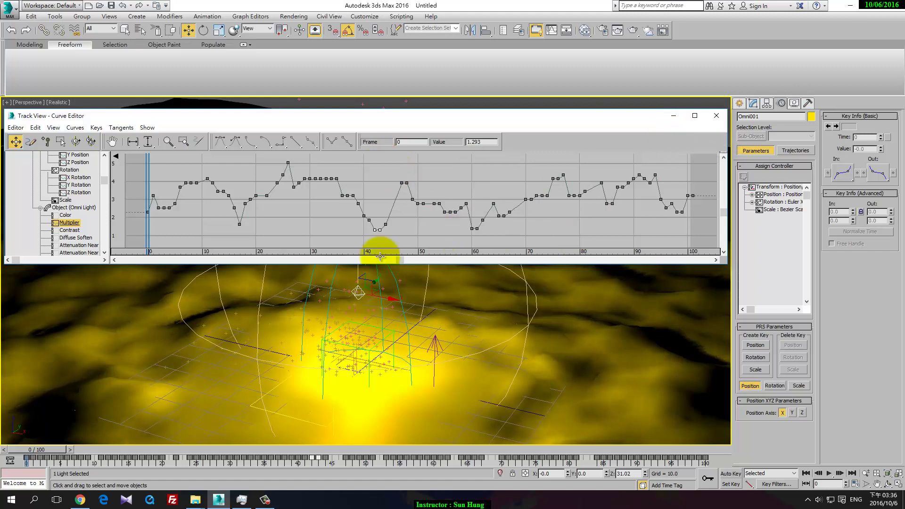
click(715, 116)
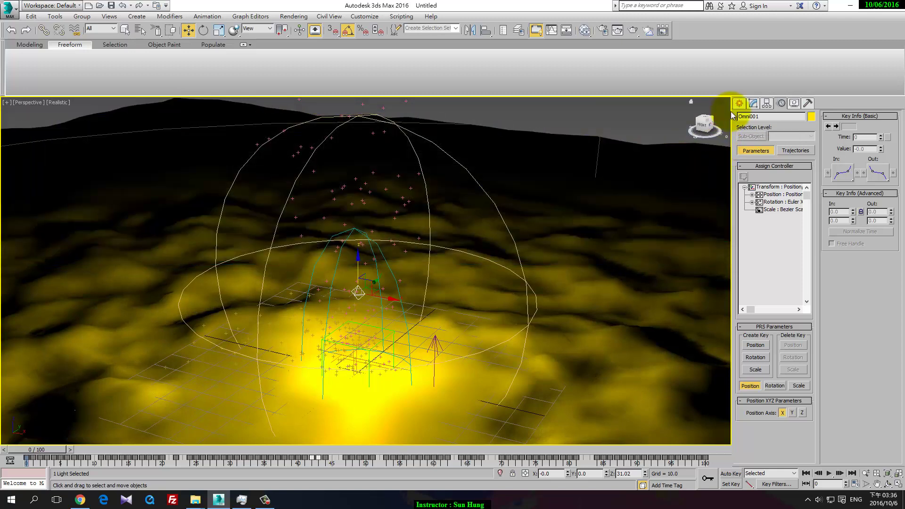
Step: Orbit around the lit terrain and open Geometry's category list to reach Particle Systems
scroll(446, 281, down, 4)
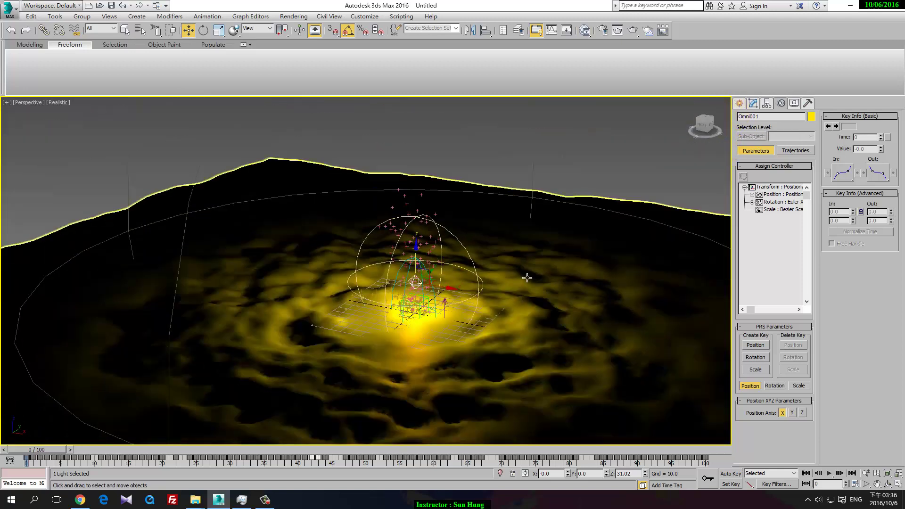
alt+middle_drag(525, 277, 566, 264)
click(739, 103)
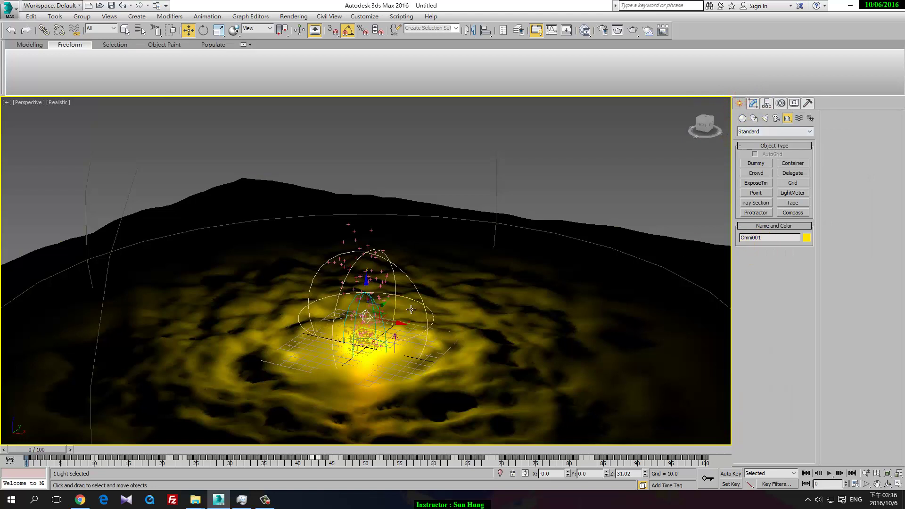
click(742, 119)
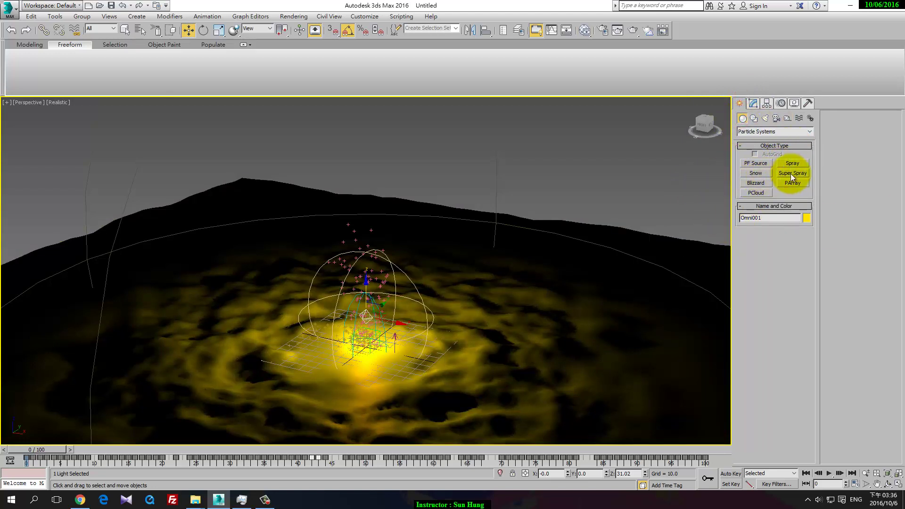
click(764, 133)
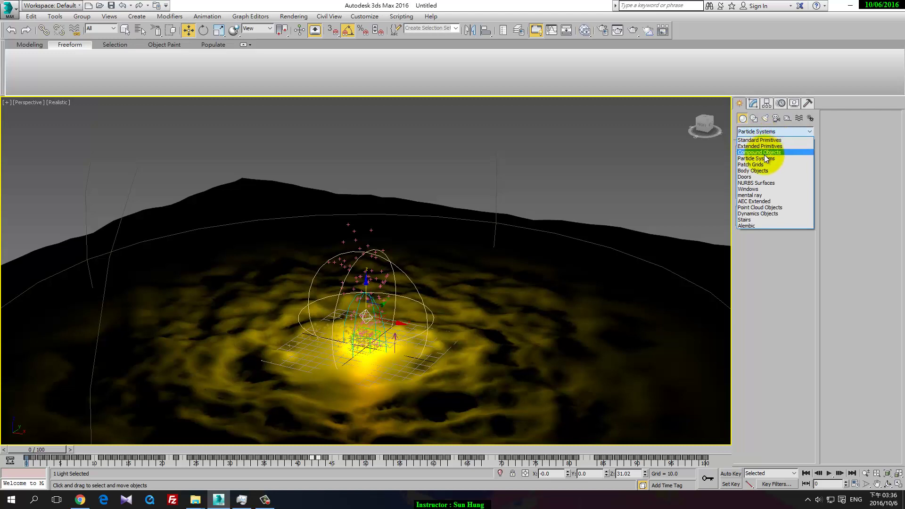
alt+middle_drag(444, 281, 739, 299)
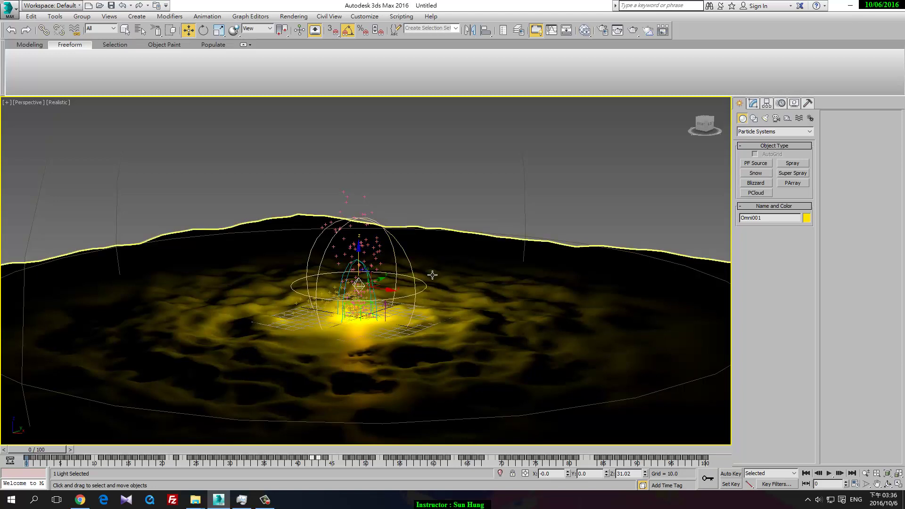
click(267, 500)
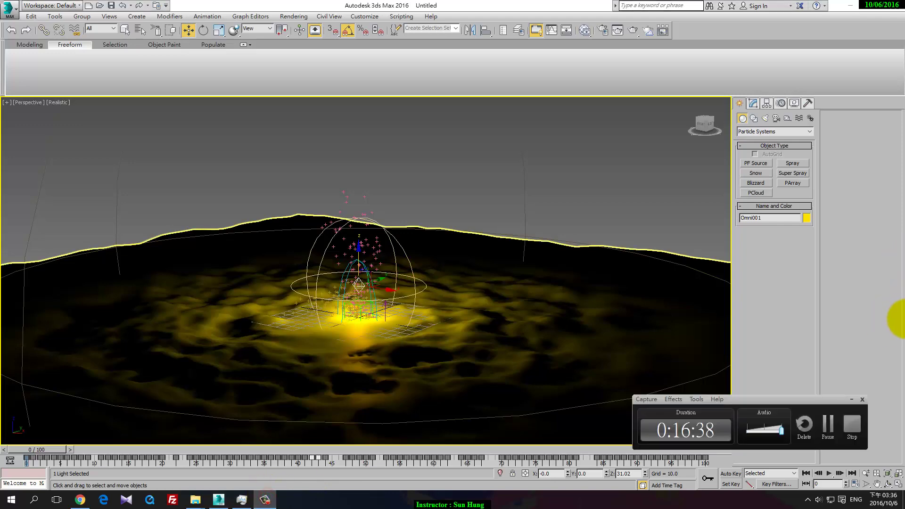